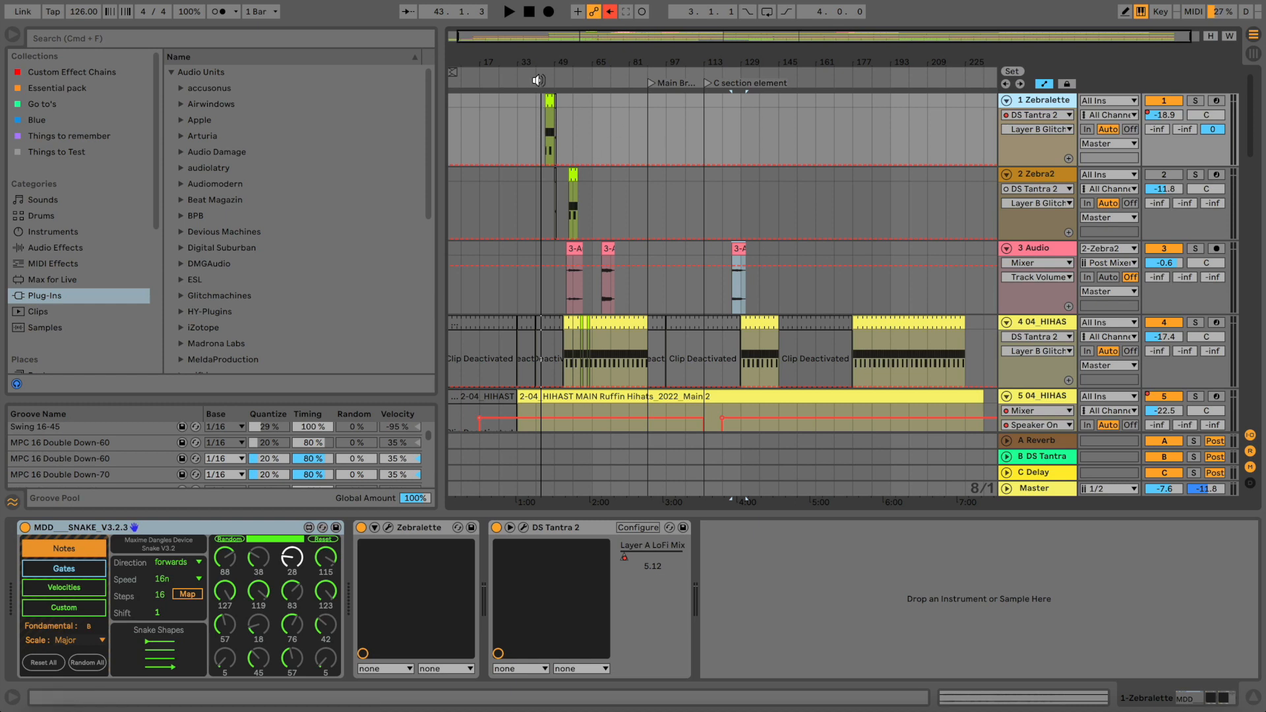
- Play the arrangement from around bar 43 and re-enable the overridden automation
{"action": "left_click_drag", "start_coordinate": [546, 62], "coordinate": [538, 53]}
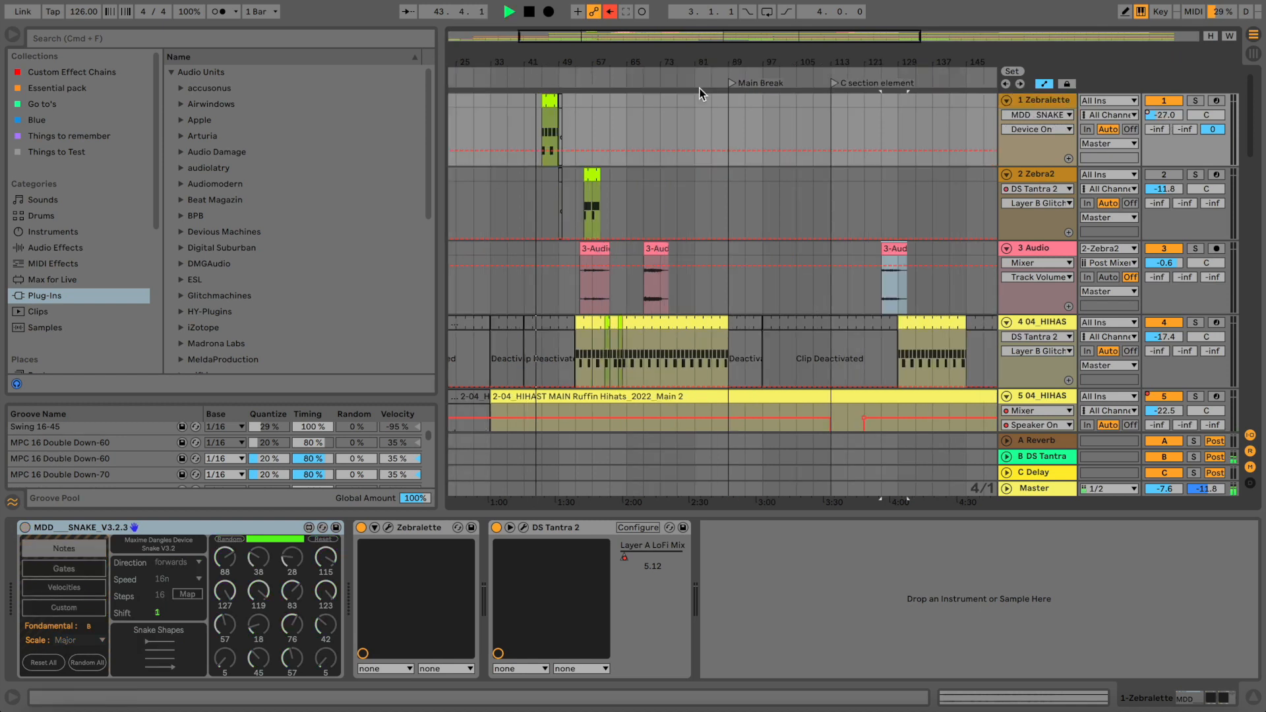
{"action": "key", "text": "XF86AudioRaiseVolume"}
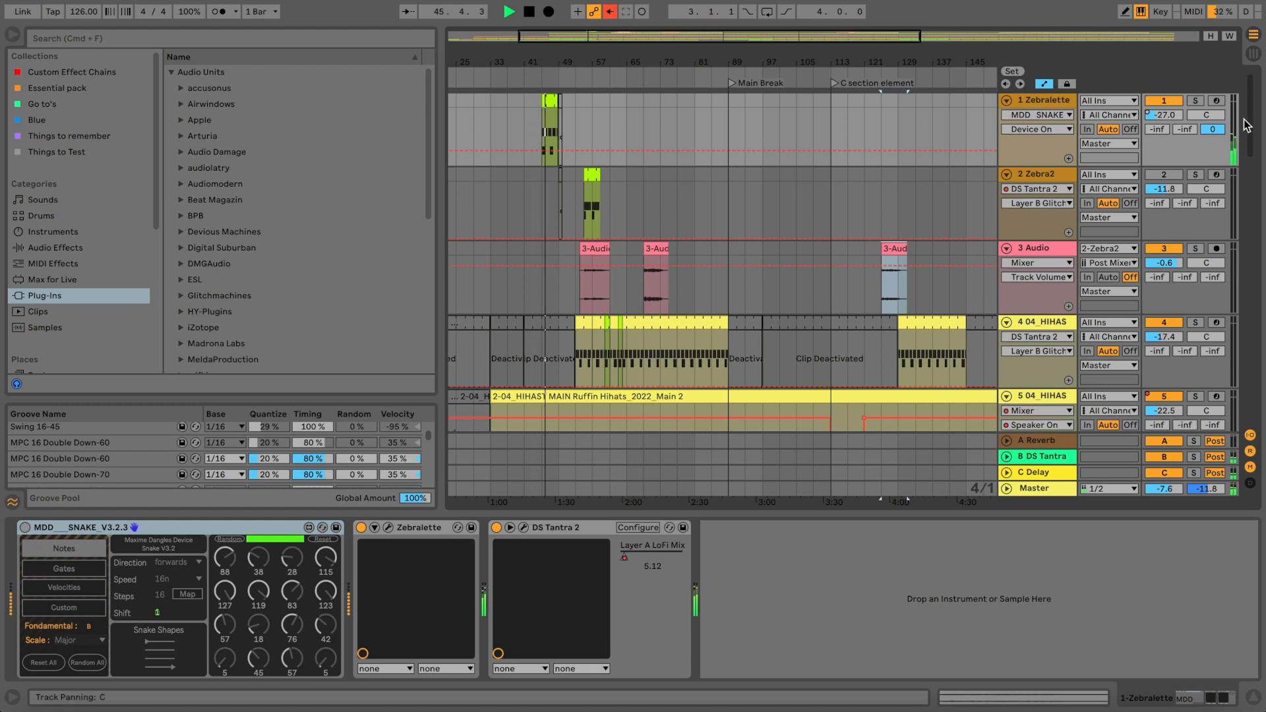
{"action": "left_click_drag", "start_coordinate": [1171, 119], "coordinate": [1170, 118]}
{"action": "left_click", "coordinate": [617, 12]}
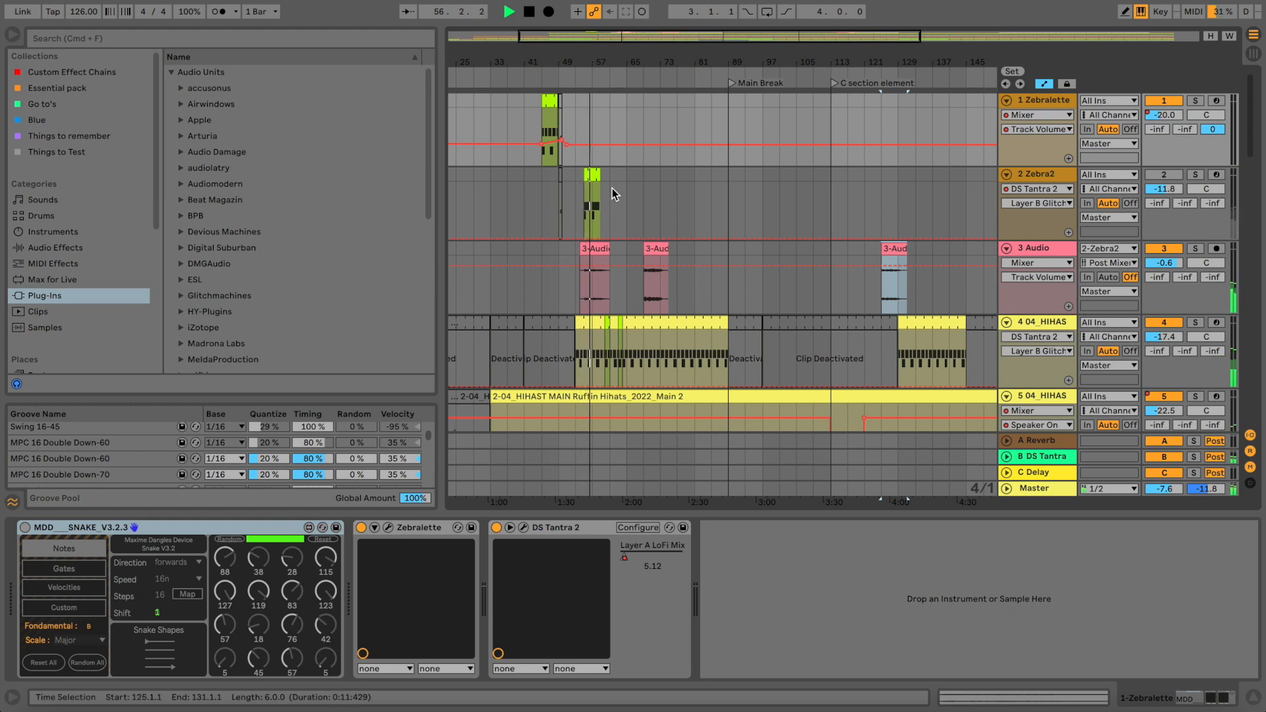
- Pull the track volume automation down to -inf within the first clip on the 3 Audio track
{"action": "left_click", "coordinate": [592, 275]}
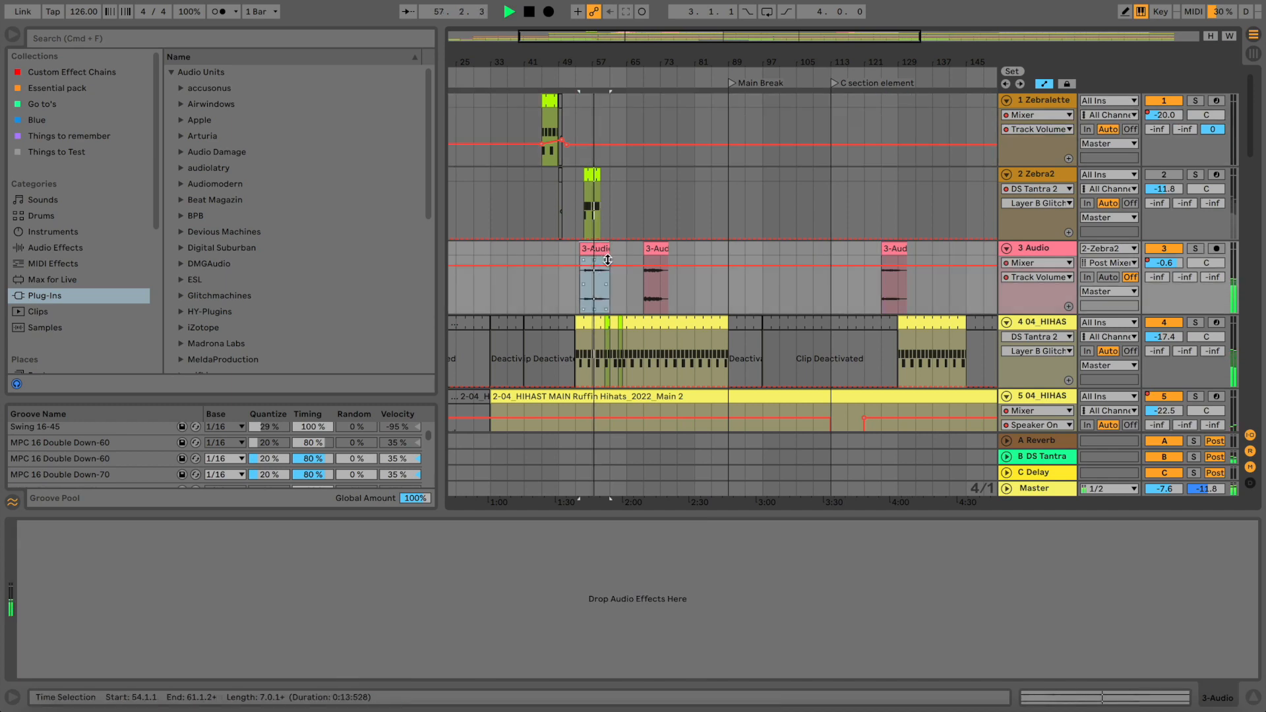
{"action": "left_click_drag", "start_coordinate": [608, 260], "coordinate": [608, 310]}
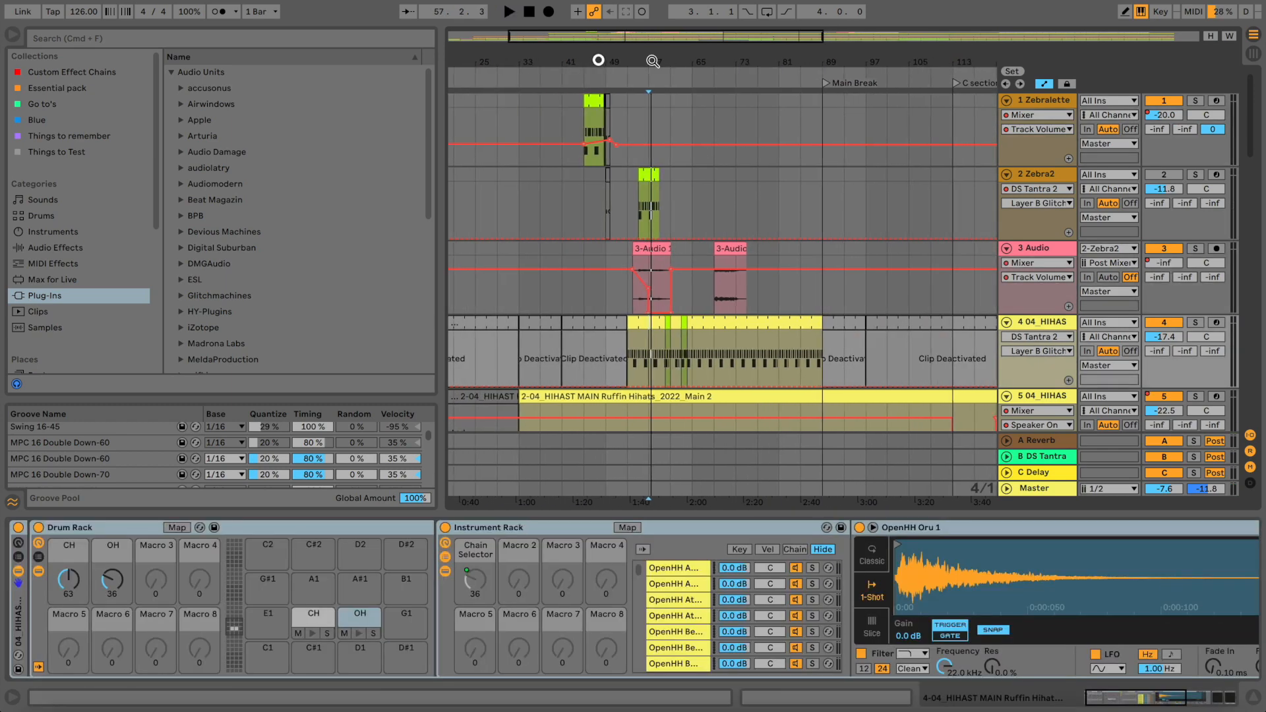
- View the Zebralette synth's editor from the first track and its listing on the u-he products page
{"action": "left_click", "coordinate": [1075, 102]}
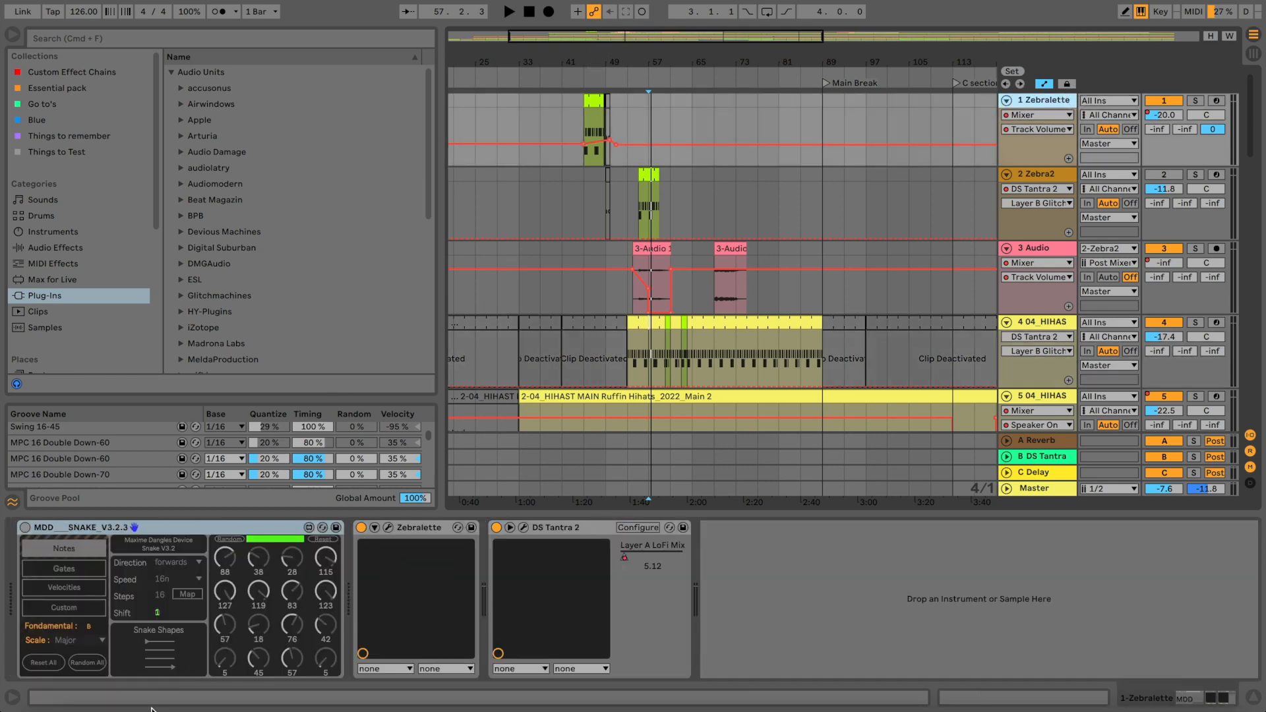
{"action": "left_click", "coordinate": [386, 528]}
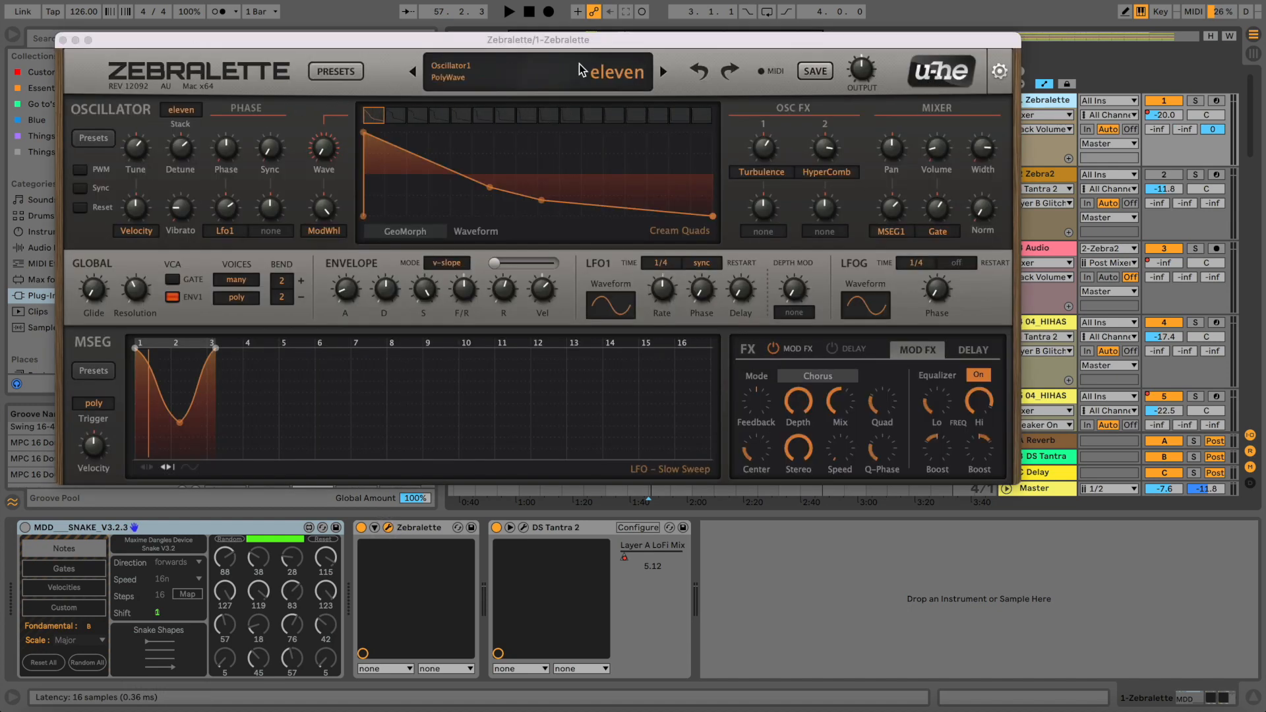
{"action": "left_click_drag", "start_coordinate": [481, 42], "coordinate": [500, 41]}
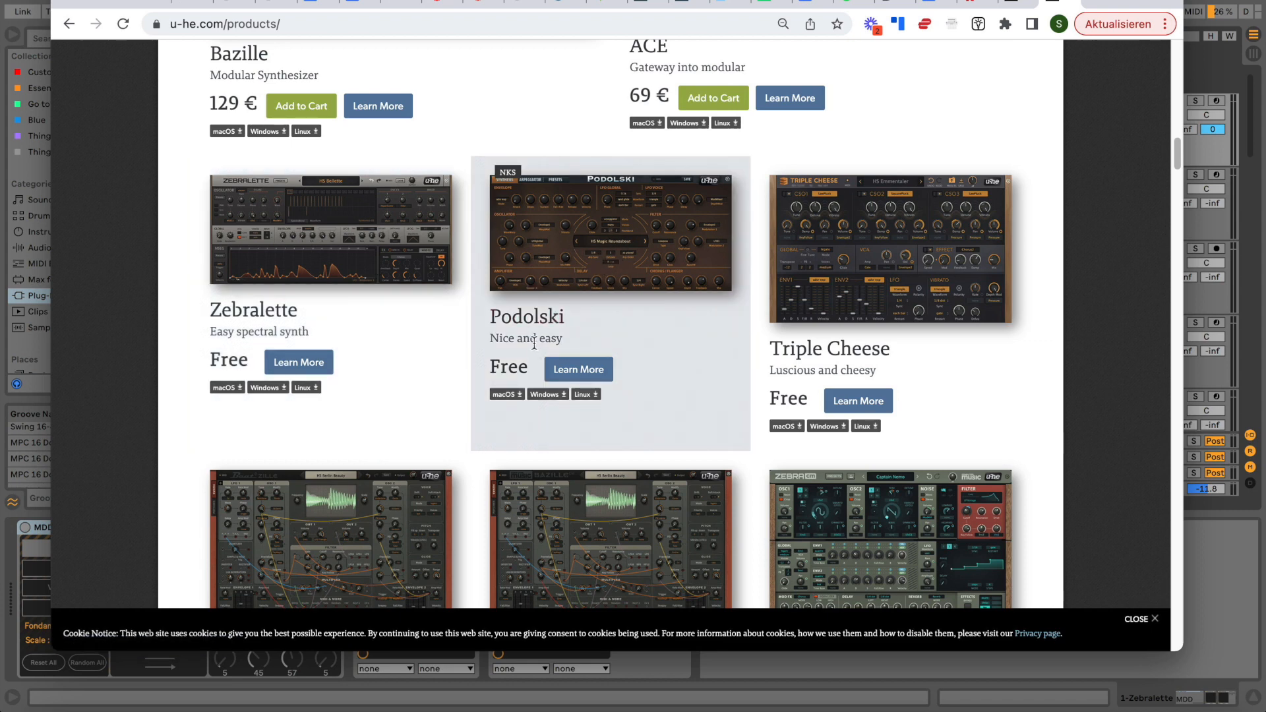
{"action": "left_click", "coordinate": [1251, 2]}
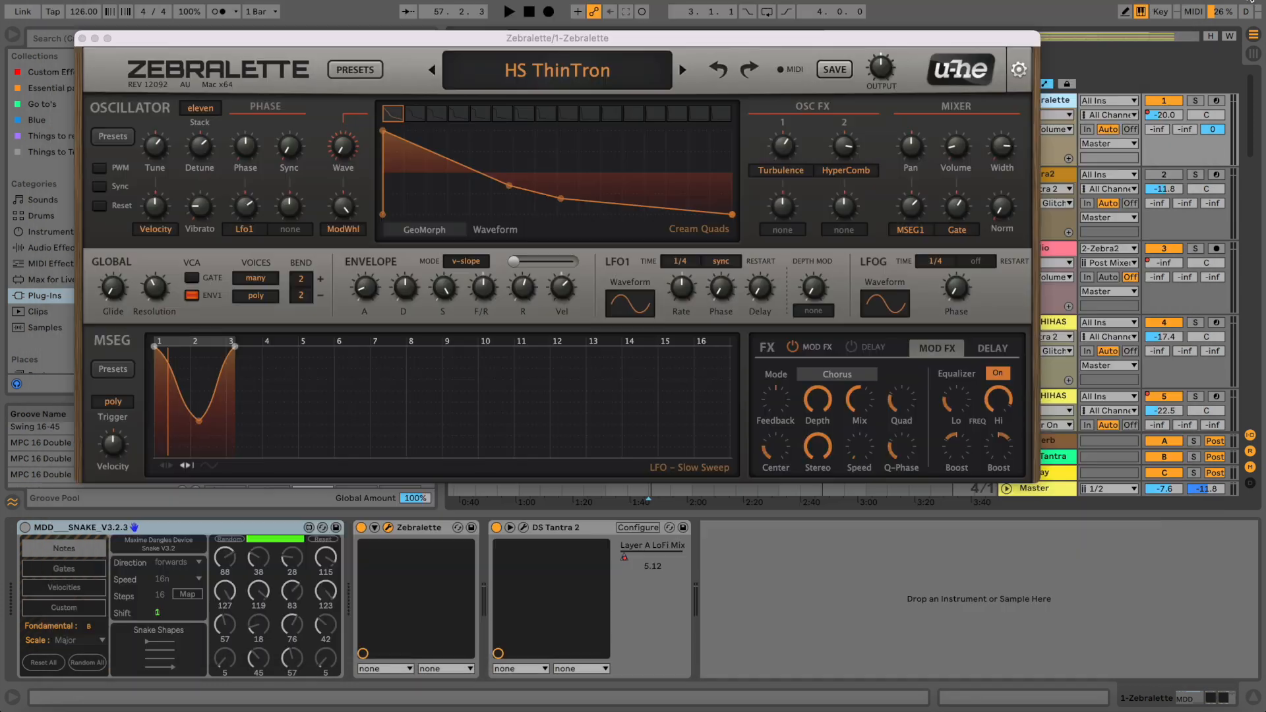
{"action": "left_click", "coordinate": [82, 38]}
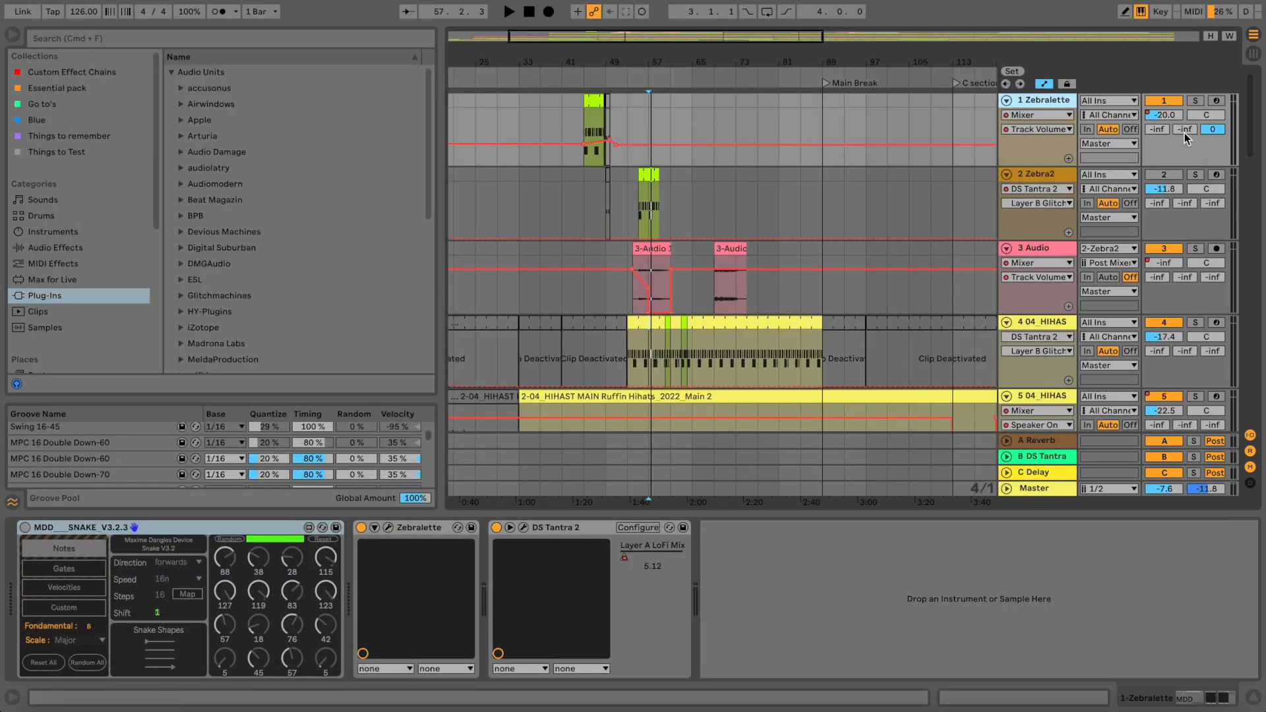
- Solo the Zebralette track and play its clip from around bar 45
{"action": "left_click", "coordinate": [1195, 100]}
{"action": "left_click", "coordinate": [585, 79]}
{"action": "left_click_drag", "start_coordinate": [584, 58], "coordinate": [585, 63]}
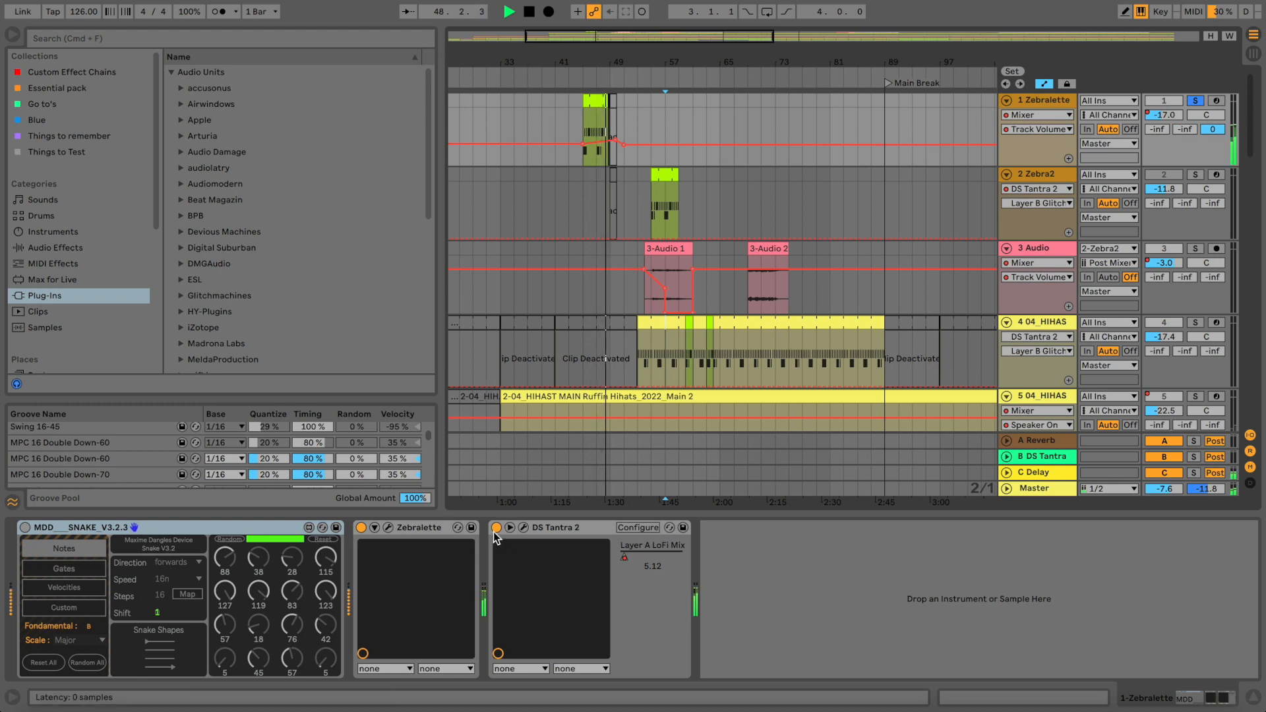
{"action": "key", "text": "space"}
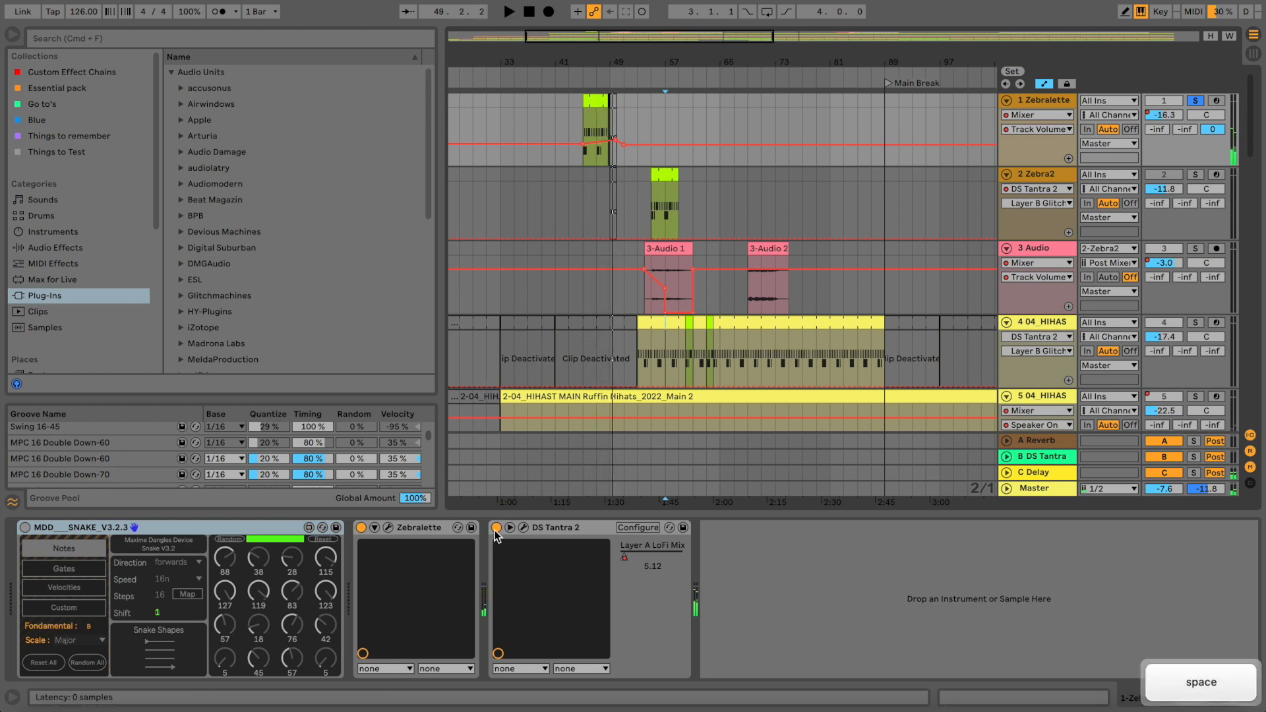
- View the effect settings in the DS Tantra 2 editor on the Zebralette track and close the editor
{"action": "left_click", "coordinate": [522, 527]}
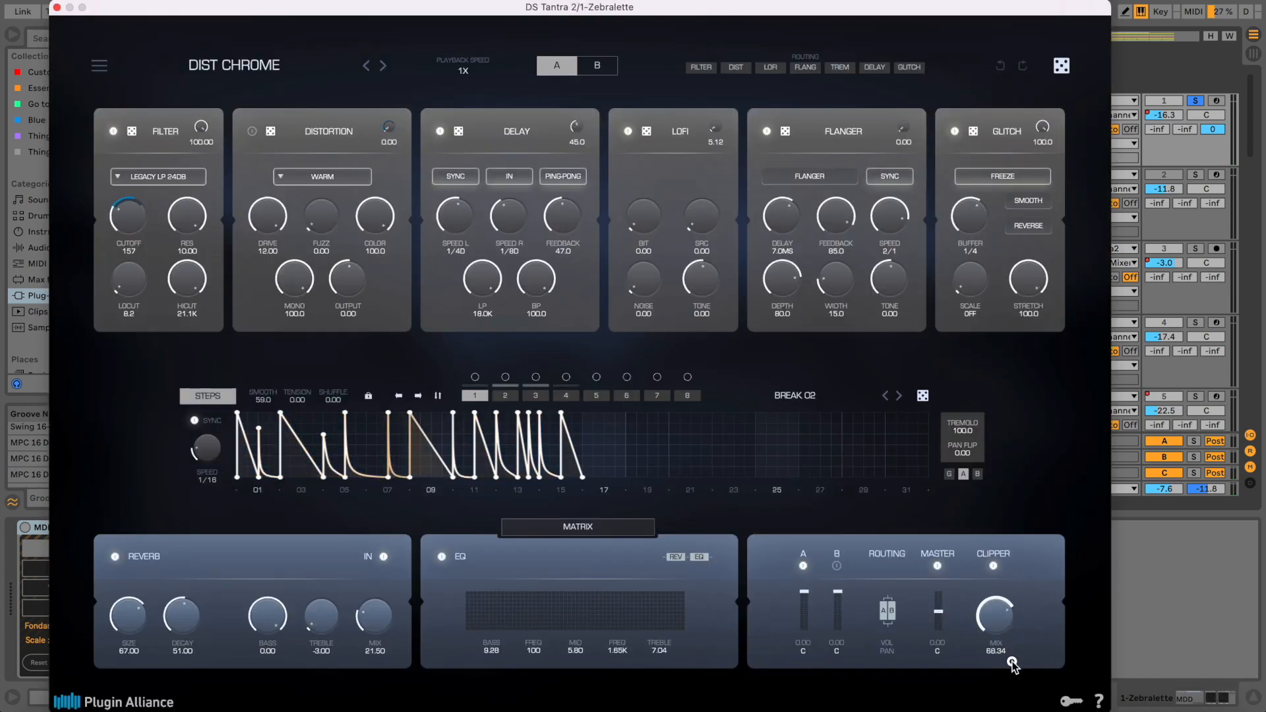
{"action": "left_click_drag", "start_coordinate": [1012, 673], "coordinate": [1011, 654]}
{"action": "left_click", "coordinate": [59, 8]}
- Play the Zebralette clip with DS Tantra 2 bypassed, and switch the effect back on to compare the sound
{"action": "key", "text": "space"}
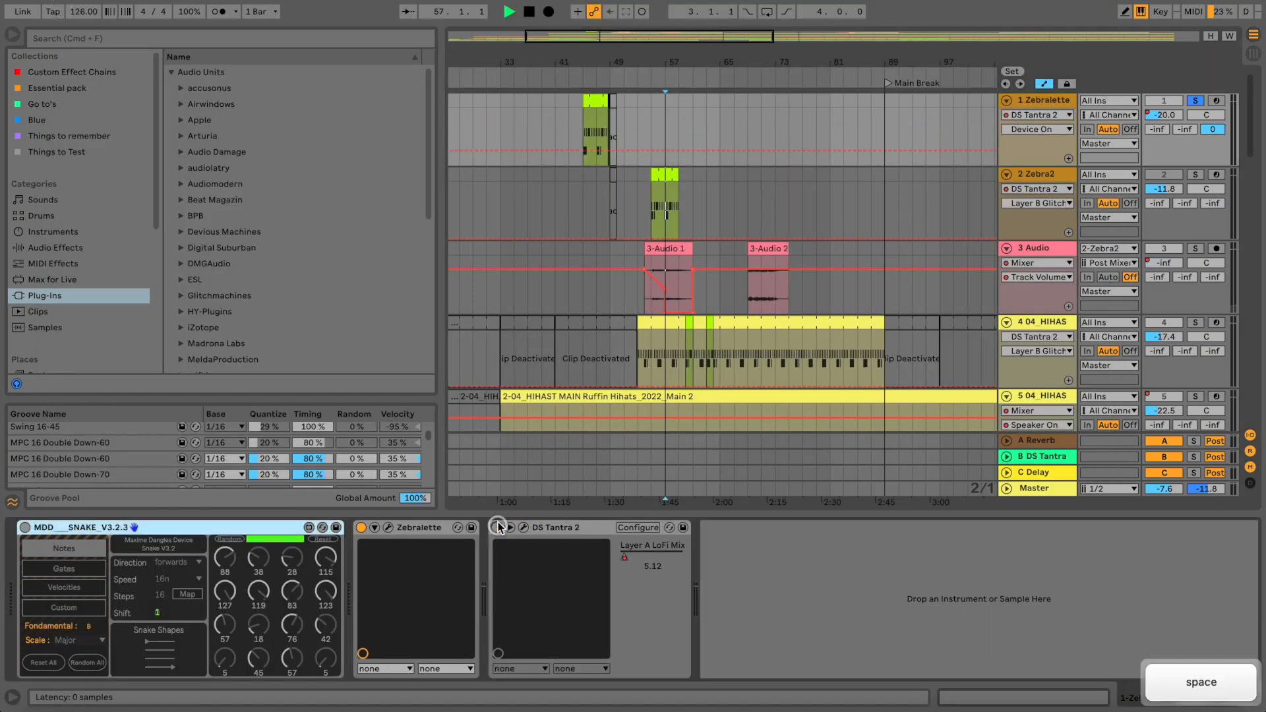
{"action": "left_click", "coordinate": [589, 78]}
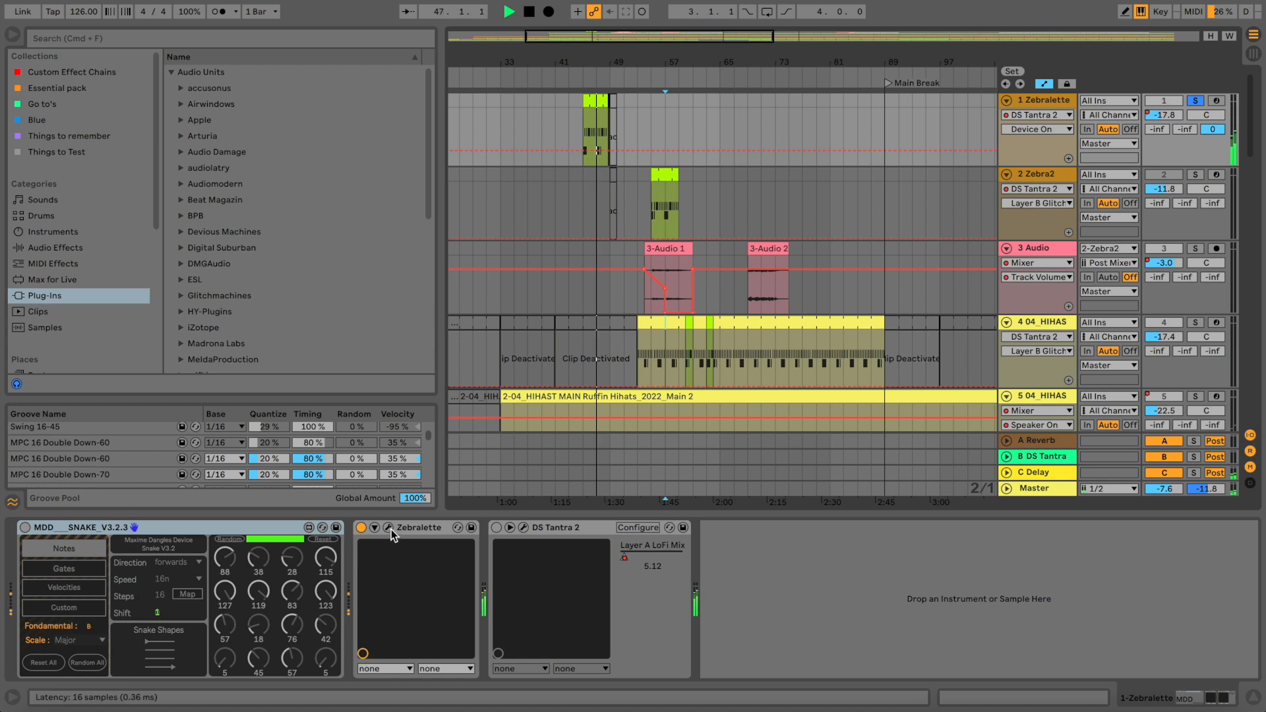
{"action": "left_click", "coordinate": [497, 528]}
{"action": "key", "text": "space"}
{"action": "key", "text": "space"}
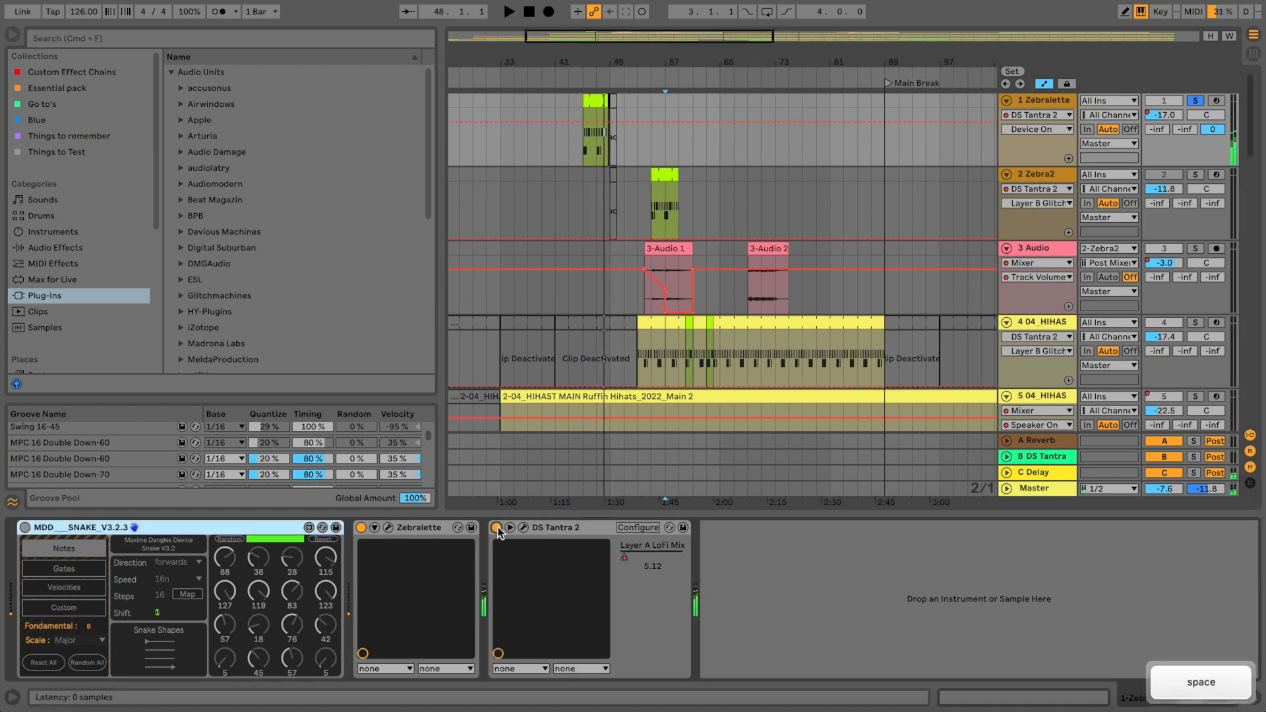
{"action": "key", "text": "space"}
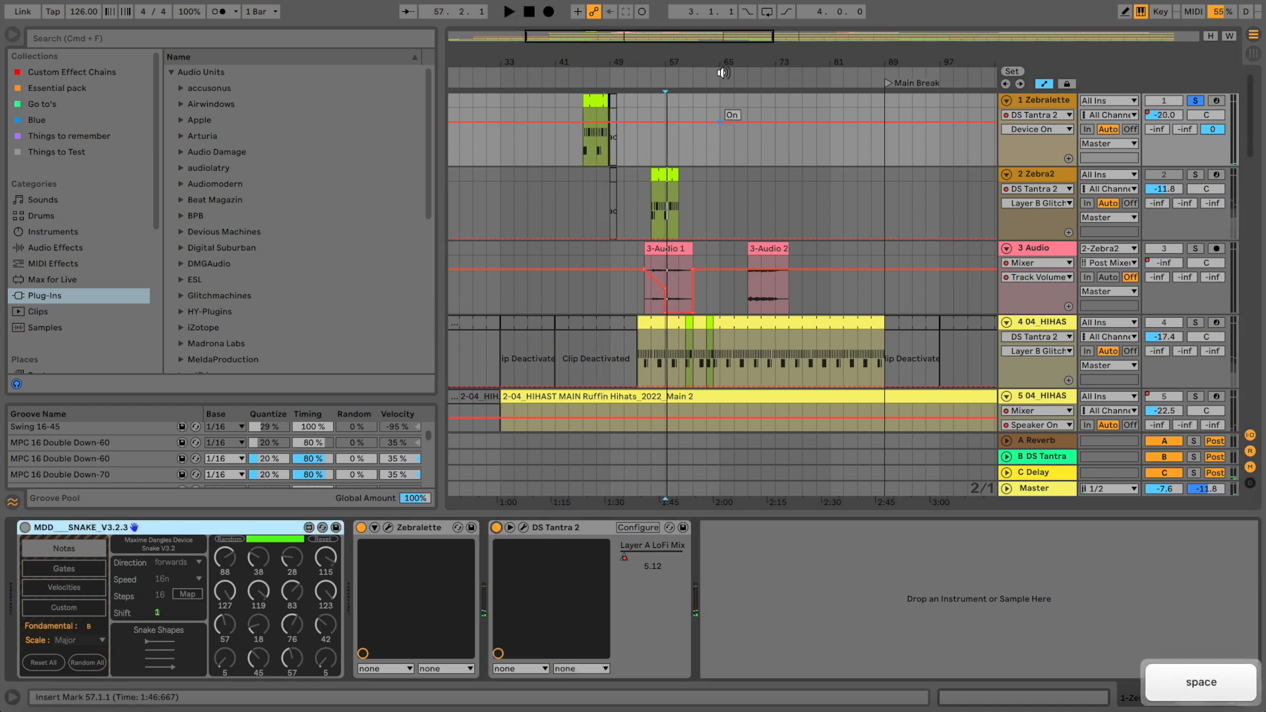
- Switch Zebralette to the preset luCi Underwater Ghosts while playing from just before its clip
{"action": "left_click", "coordinate": [577, 74]}
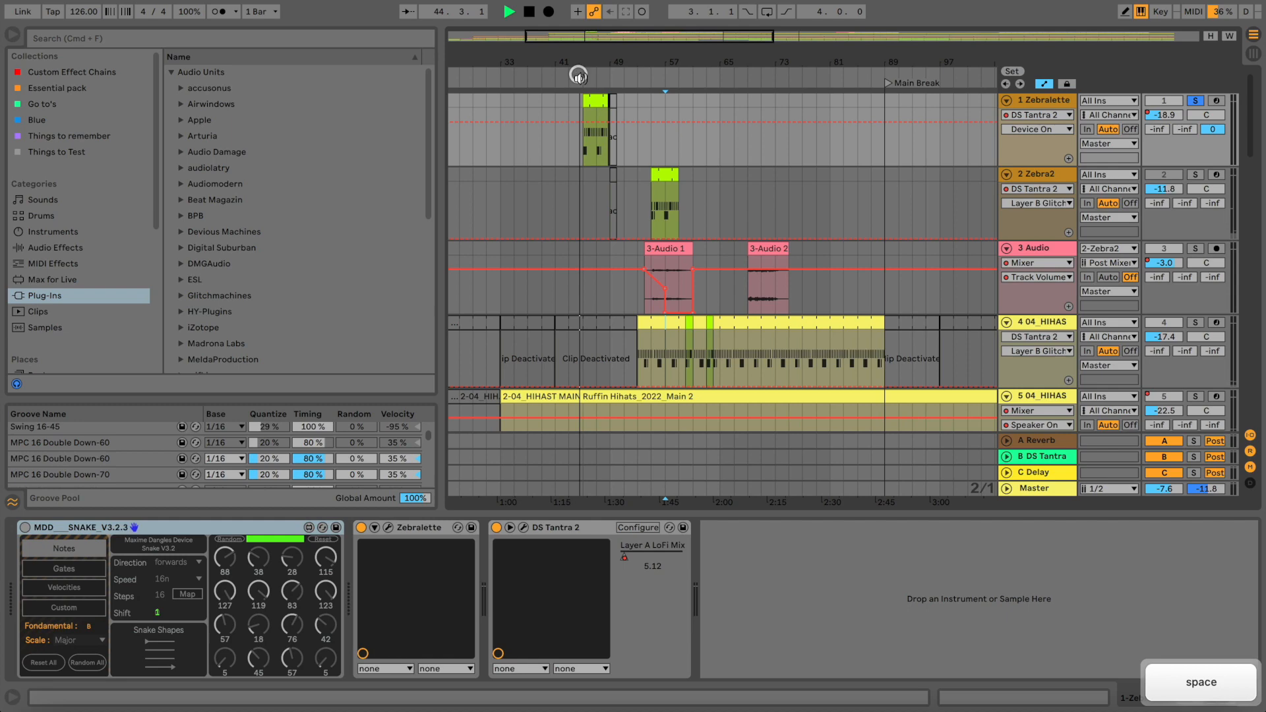
{"action": "left_click", "coordinate": [390, 527]}
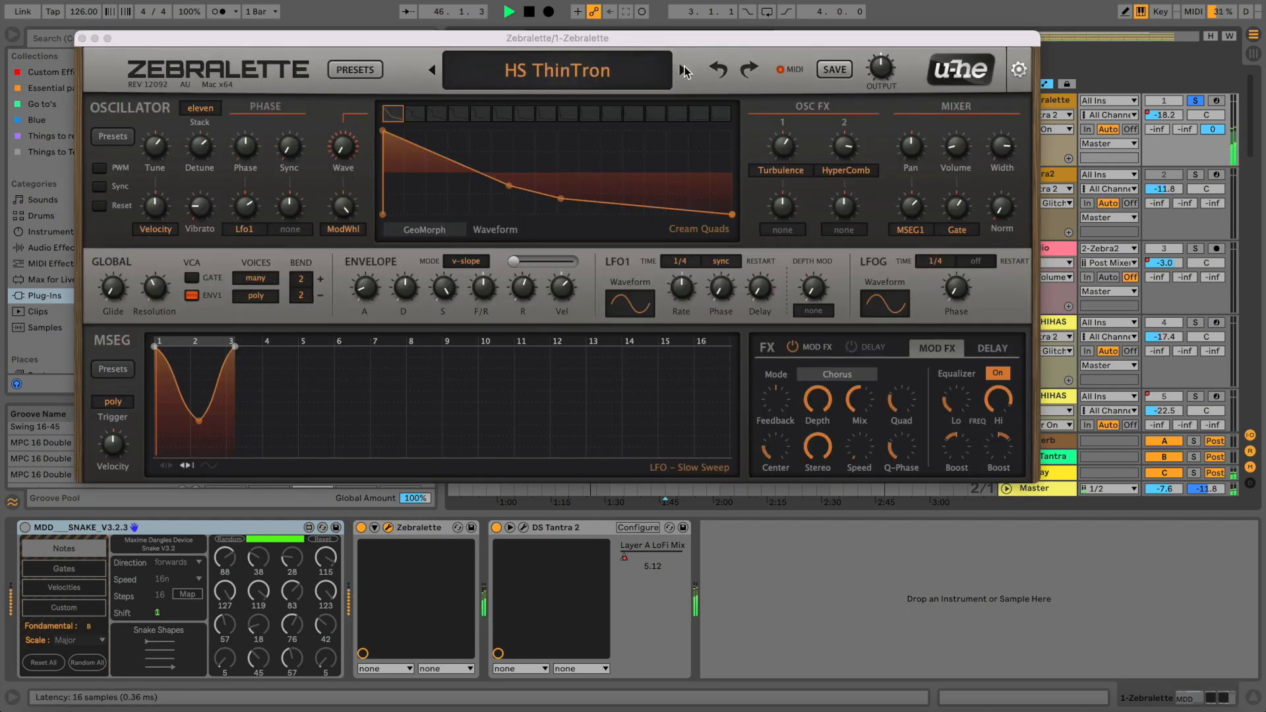
{"action": "left_click", "coordinate": [683, 71]}
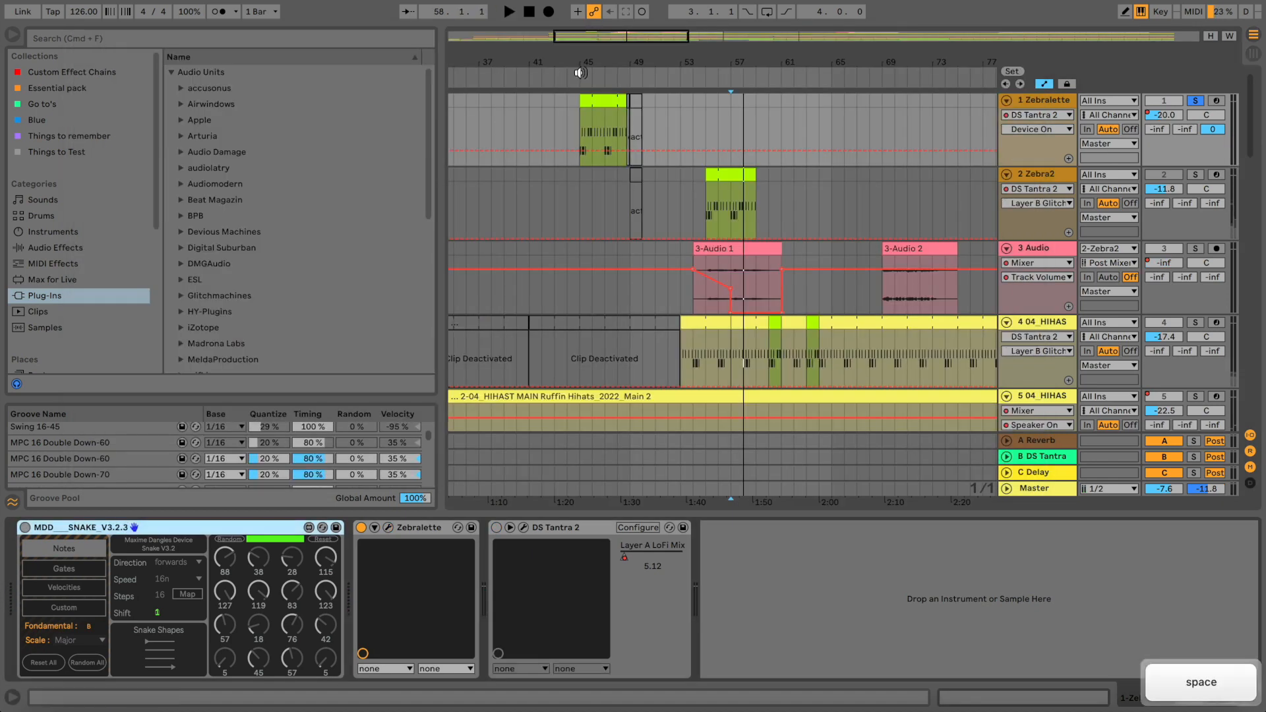
- Listen to the Zebralette clip from bar 45 with the new preset and DS Tantra 2 bypassed
{"action": "left_click", "coordinate": [581, 74]}
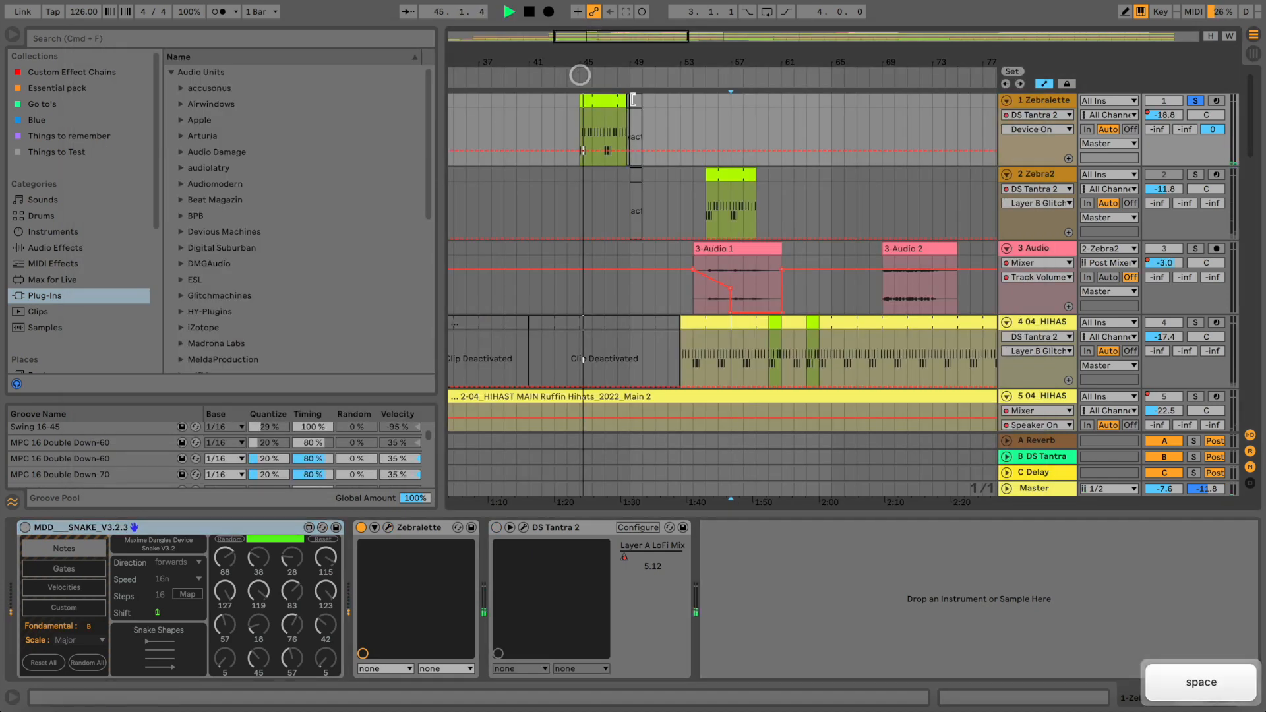
{"action": "key", "text": "space"}
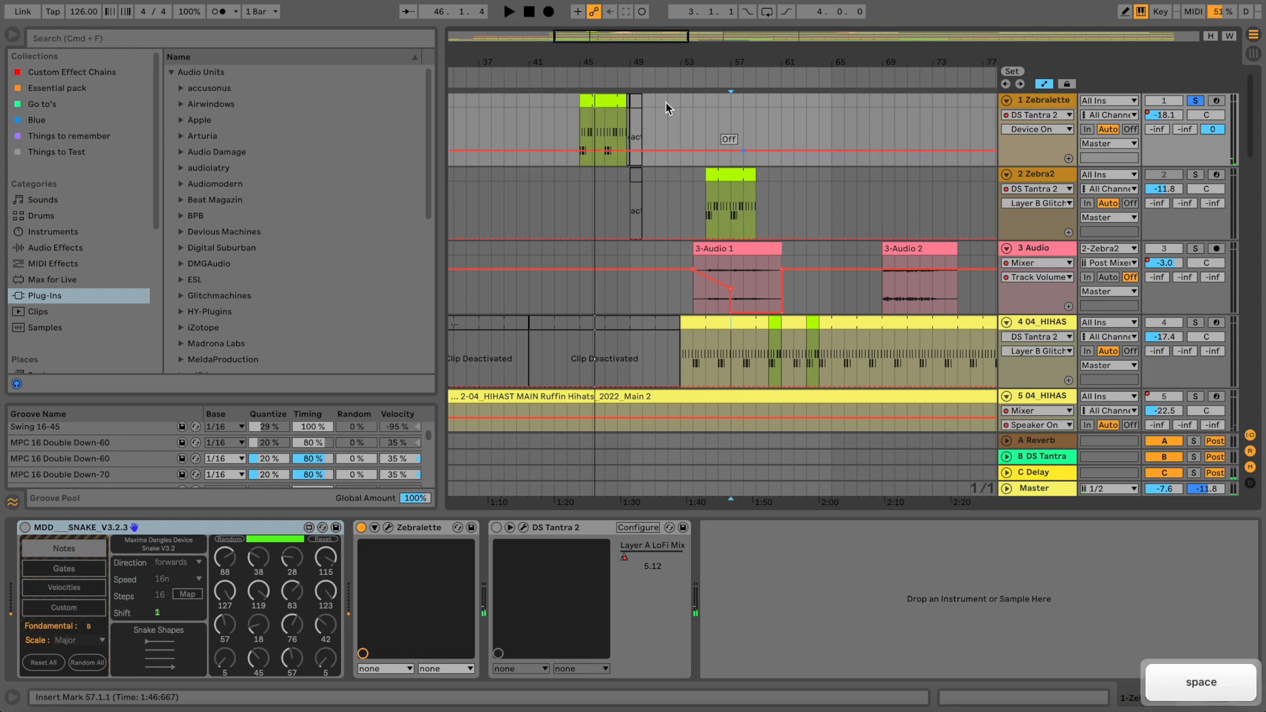
{"action": "left_click", "coordinate": [580, 76]}
{"action": "left_click_drag", "start_coordinate": [578, 62], "coordinate": [578, 68]}
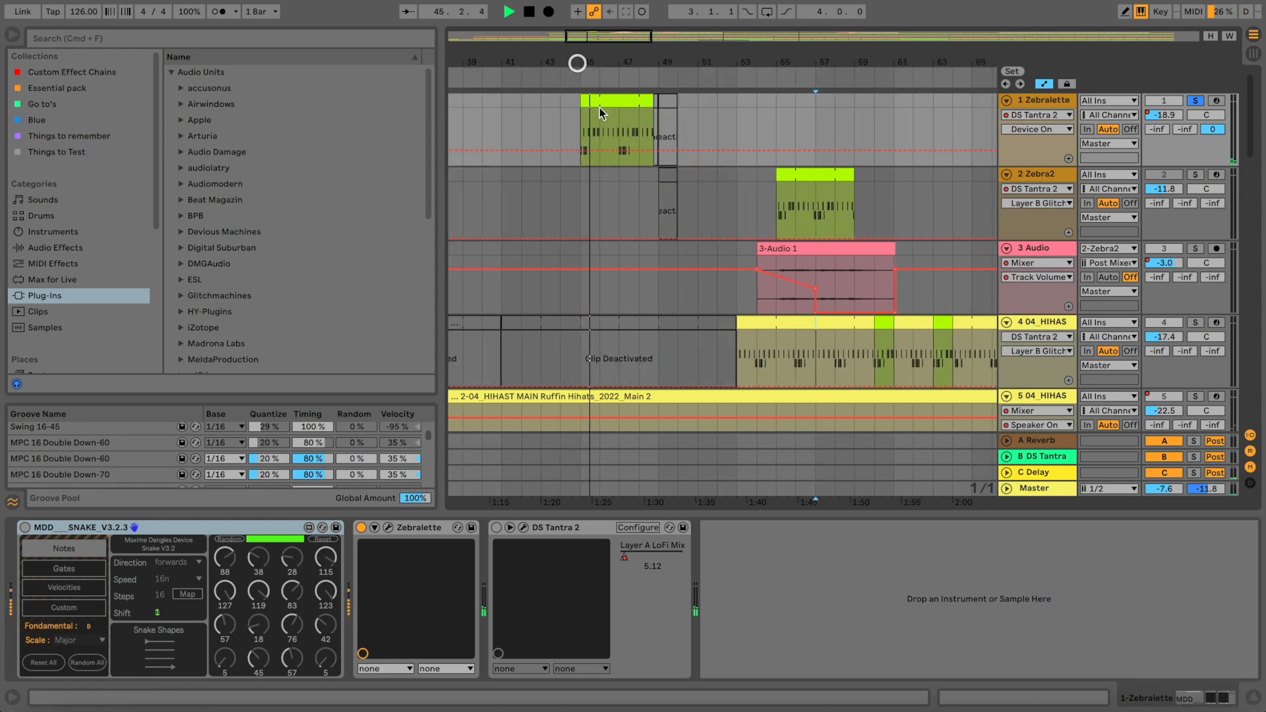
{"action": "key", "text": "space"}
- View Zebralette's oscillator settings during playback and close its editor
{"action": "left_click", "coordinate": [388, 528]}
{"action": "key", "text": "space"}
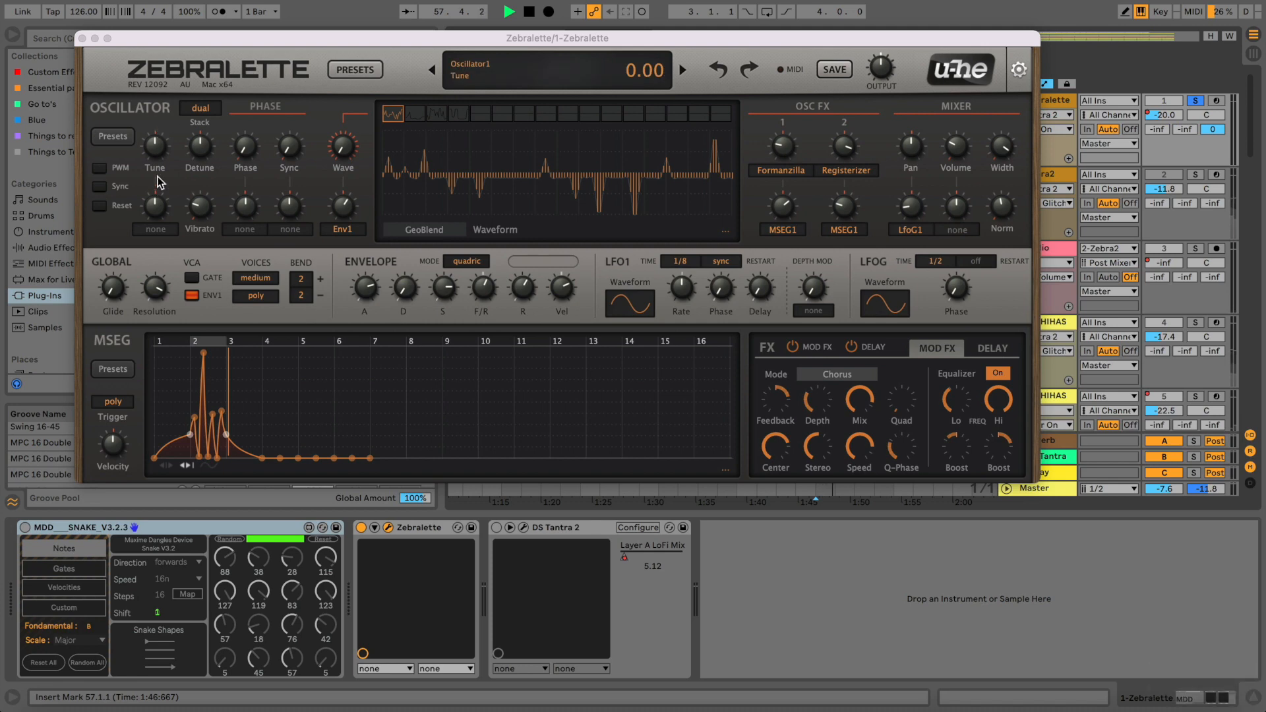
{"action": "key", "text": "space"}
{"action": "left_click", "coordinate": [81, 38]}
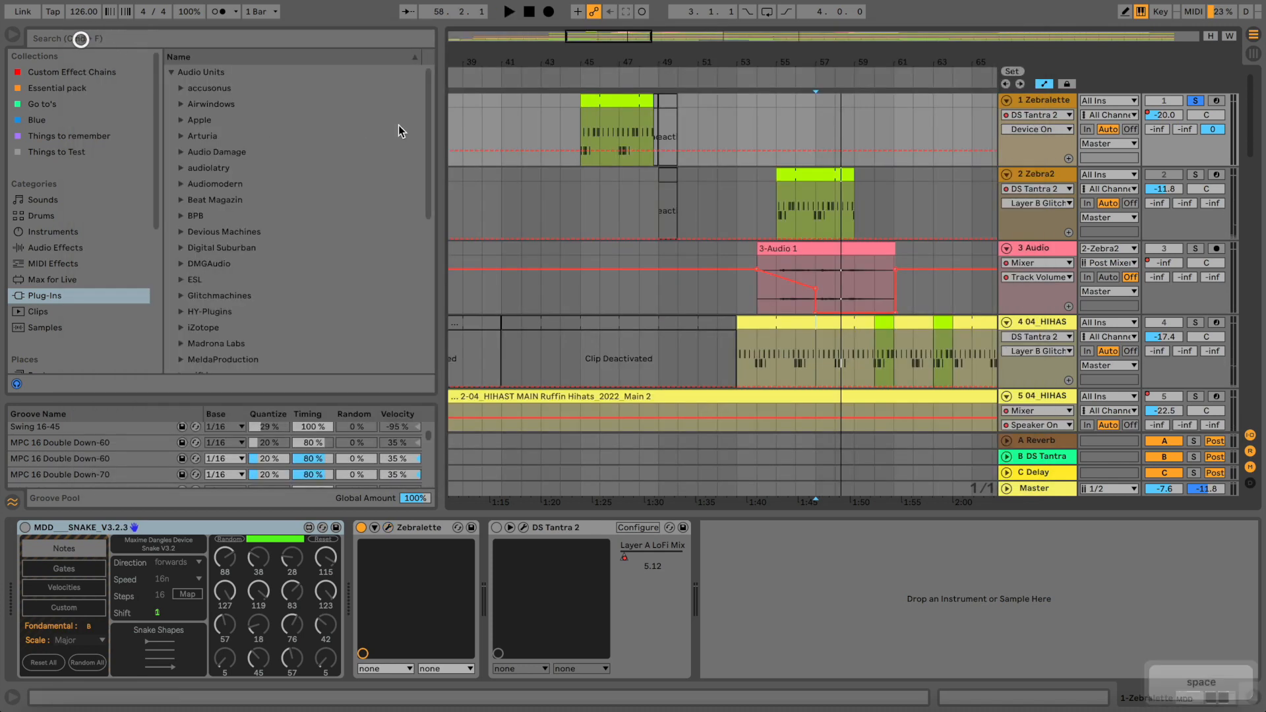
- Loop three bars from bar 45 in playback and, with the Zebralette editor open, raise its track volume to -4.9 dB
{"action": "key", "text": "space"}
{"action": "left_click", "coordinate": [388, 527]}
{"action": "left_click_drag", "start_coordinate": [1180, 114], "coordinate": [1177, 113]}
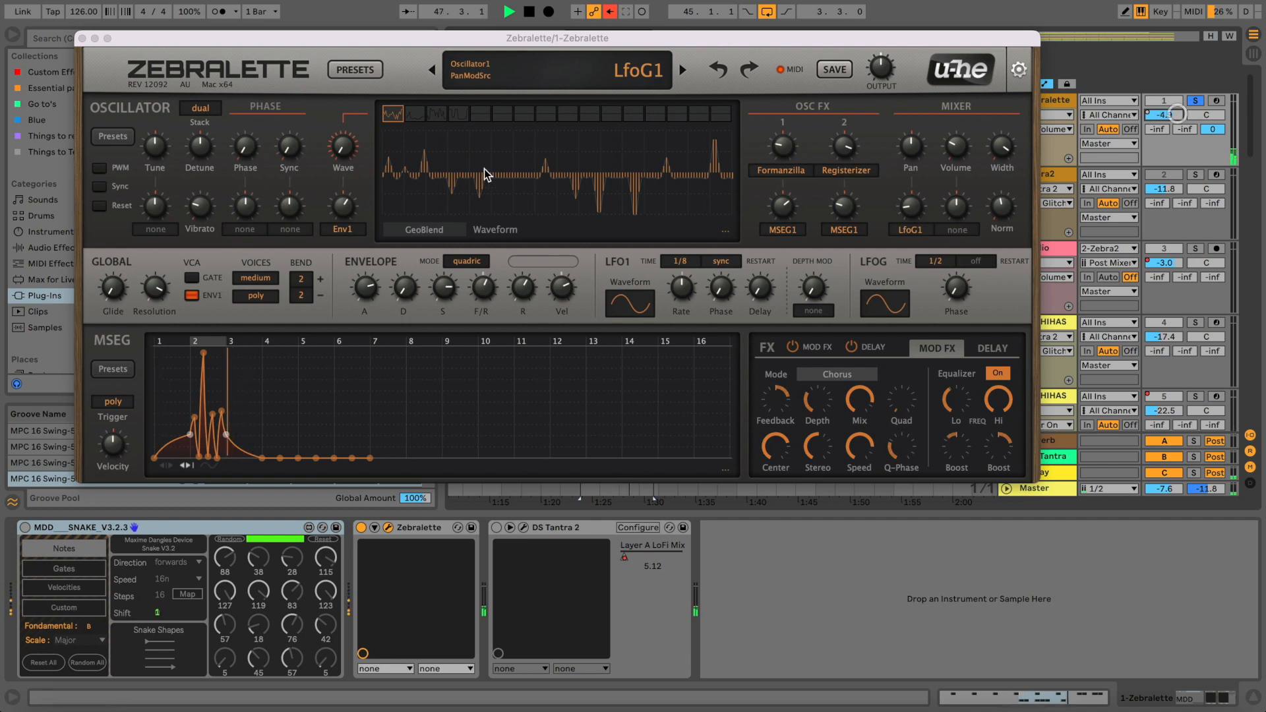
- Set the Zebralette oscillator's stack to eleven and its Tune to -24.00
{"action": "left_click", "coordinate": [200, 107]}
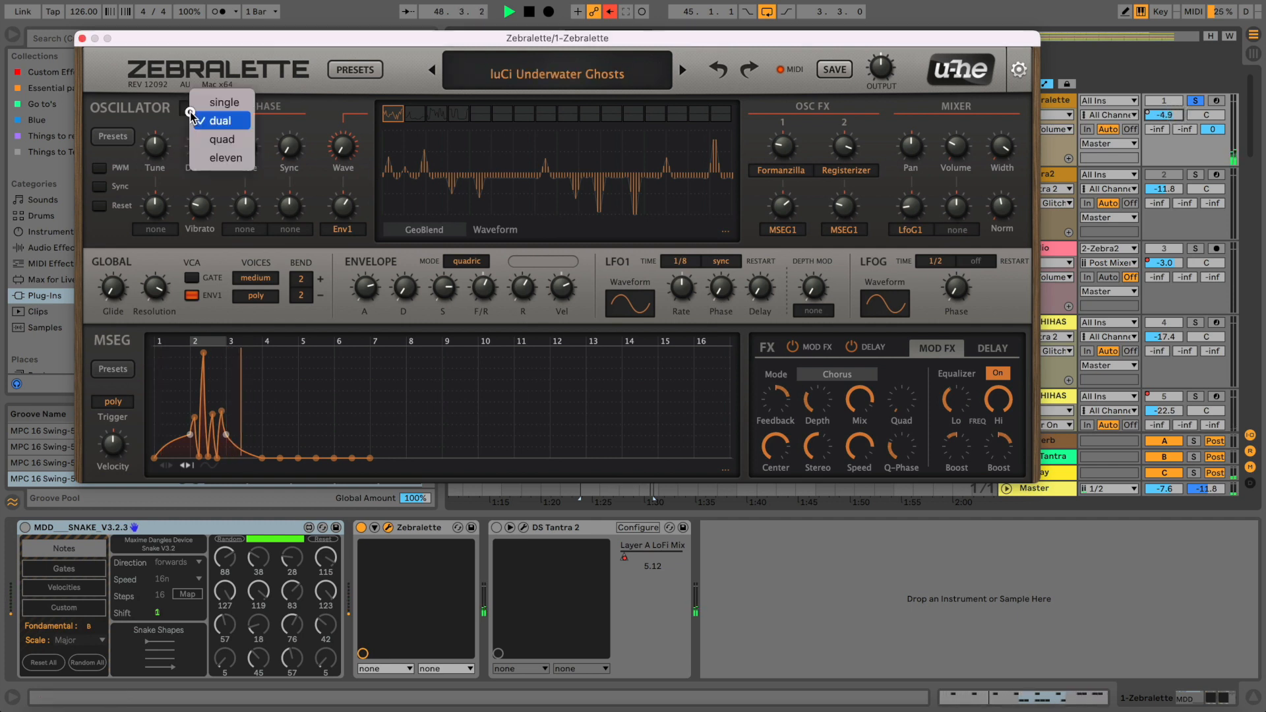
{"action": "left_click", "coordinate": [193, 154]}
{"action": "mouse_move", "coordinate": [155, 156]}
{"action": "left_mouse_down"}
{"action": "mouse_move", "coordinate": [156, 231]}
{"action": "mouse_move", "coordinate": [155, 150]}
{"action": "left_mouse_up"}
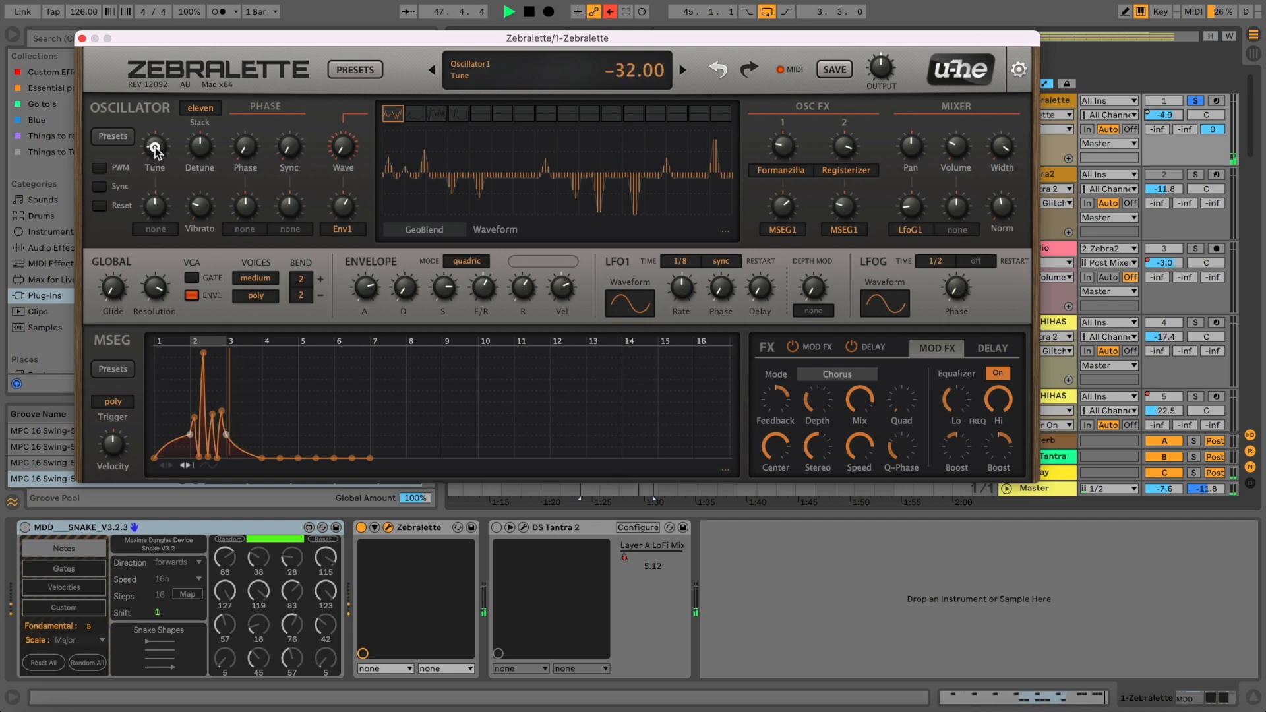
{"action": "left_click_drag", "start_coordinate": [155, 145], "coordinate": [156, 143]}
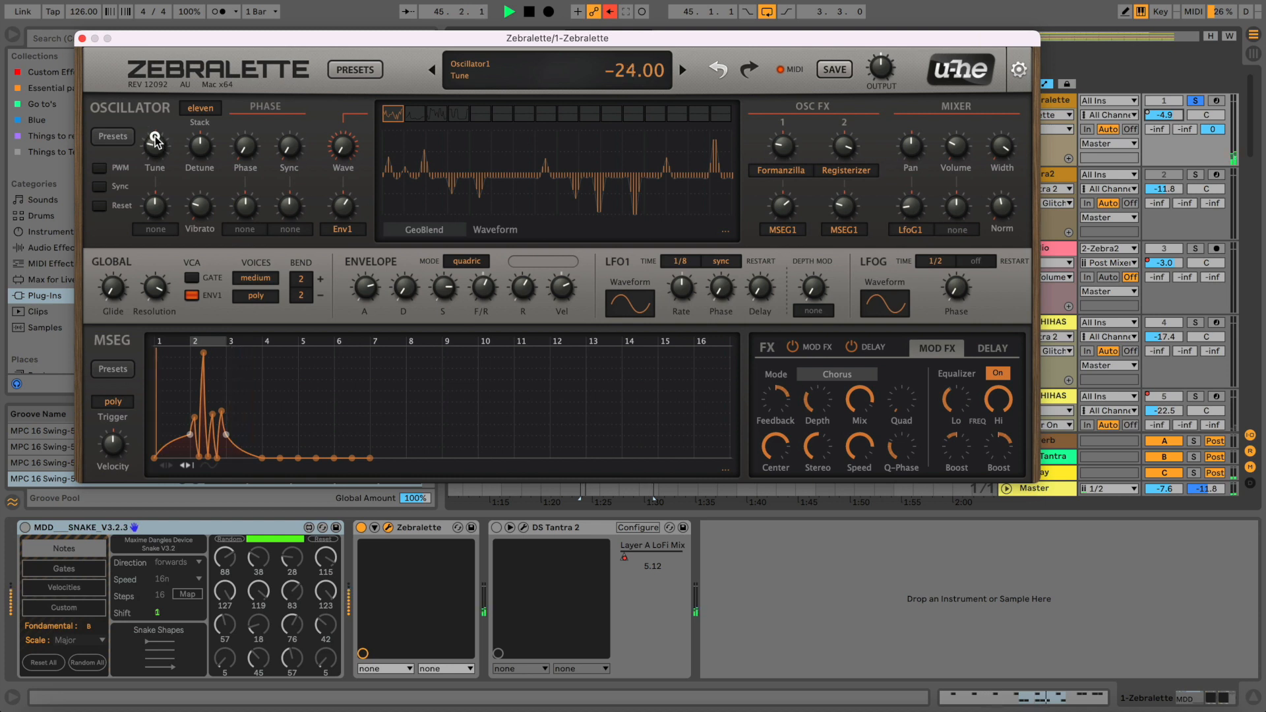
- Raise the oscillator's Wave position to the fourth waveform slot and turn up the synth's output
{"action": "left_click_drag", "start_coordinate": [340, 153], "coordinate": [348, 113]}
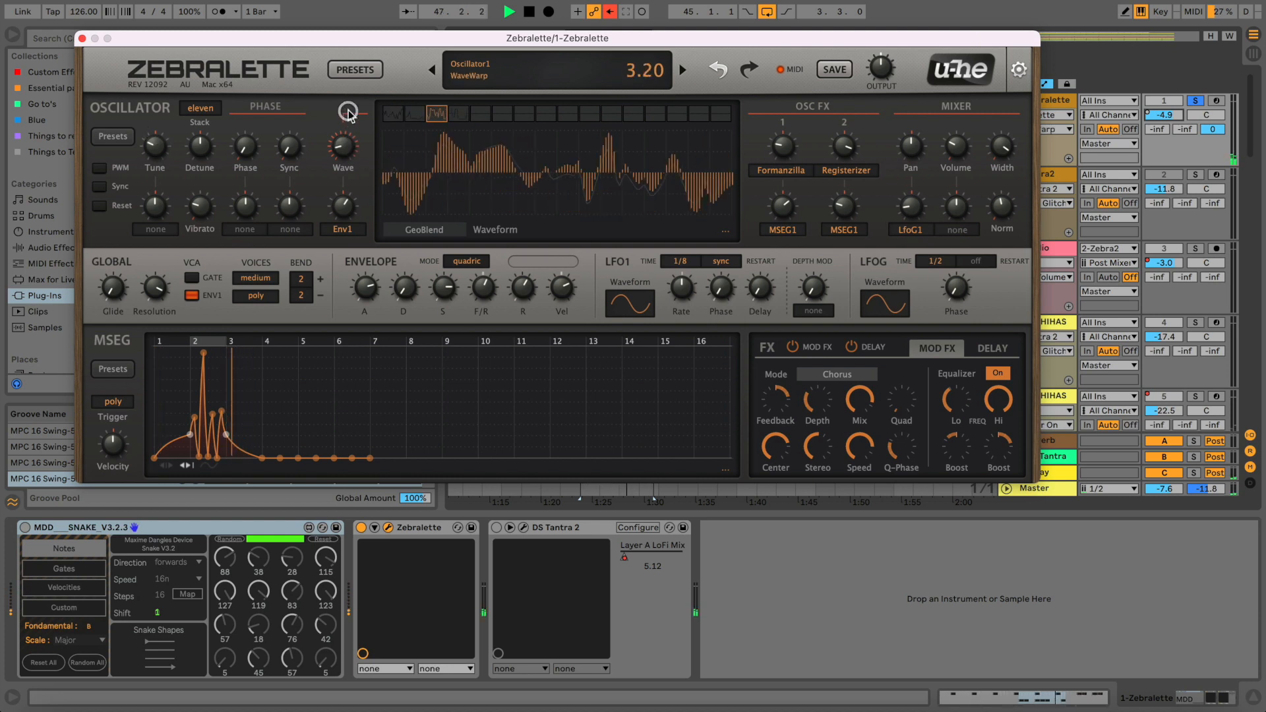
{"action": "left_click_drag", "start_coordinate": [885, 65], "coordinate": [888, 0]}
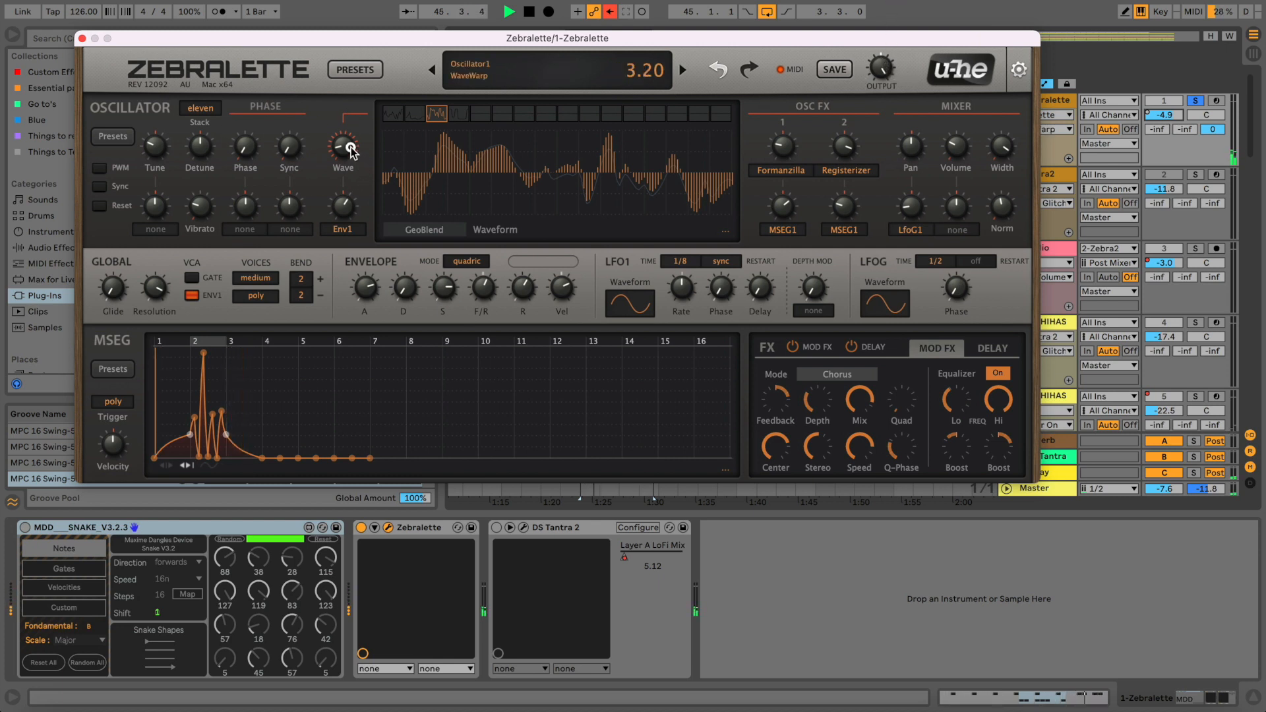
{"action": "left_click_drag", "start_coordinate": [347, 152], "coordinate": [352, 147]}
{"action": "mouse_move", "coordinate": [156, 149]}
{"action": "left_mouse_down"}
{"action": "mouse_move", "coordinate": [154, 127]}
{"action": "mouse_move", "coordinate": [156, 151]}
{"action": "left_mouse_up"}
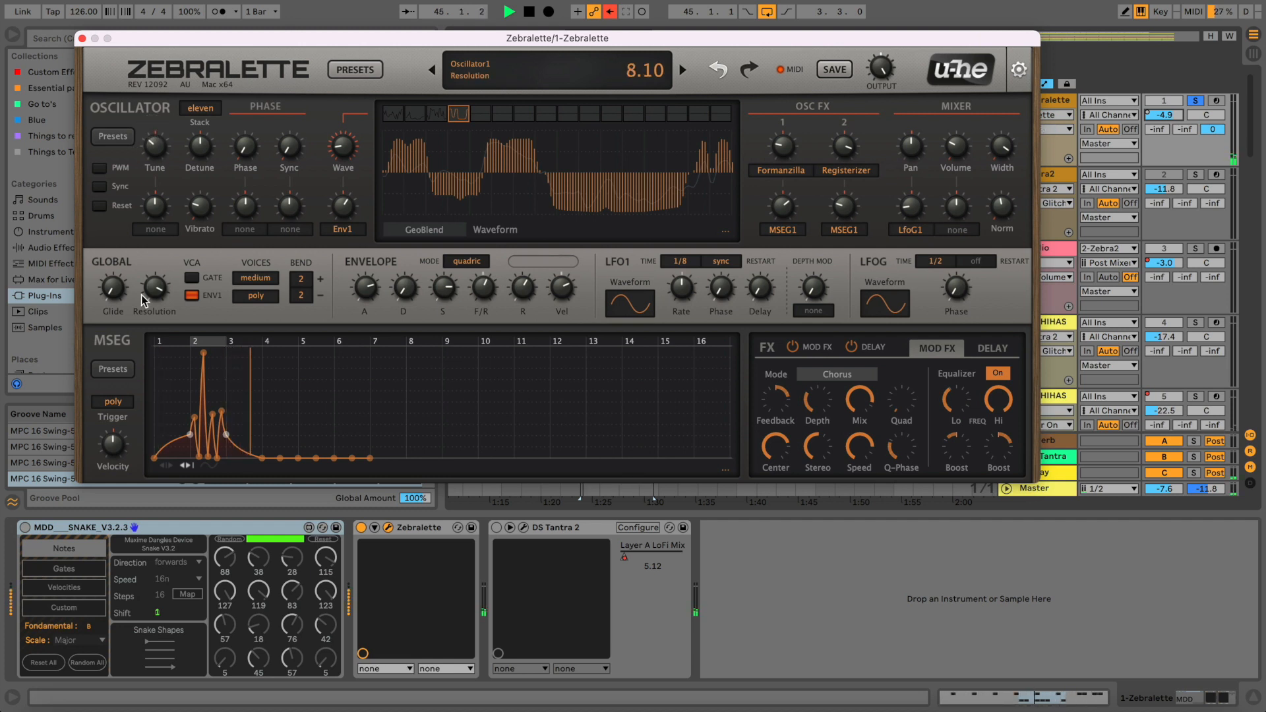
- Change LFO1's waveform to triangle, switch it to rand hold, and adjust the LFO's Rate
{"action": "left_click_drag", "start_coordinate": [114, 451], "coordinate": [113, 432]}
{"action": "left_click", "coordinate": [626, 319]}
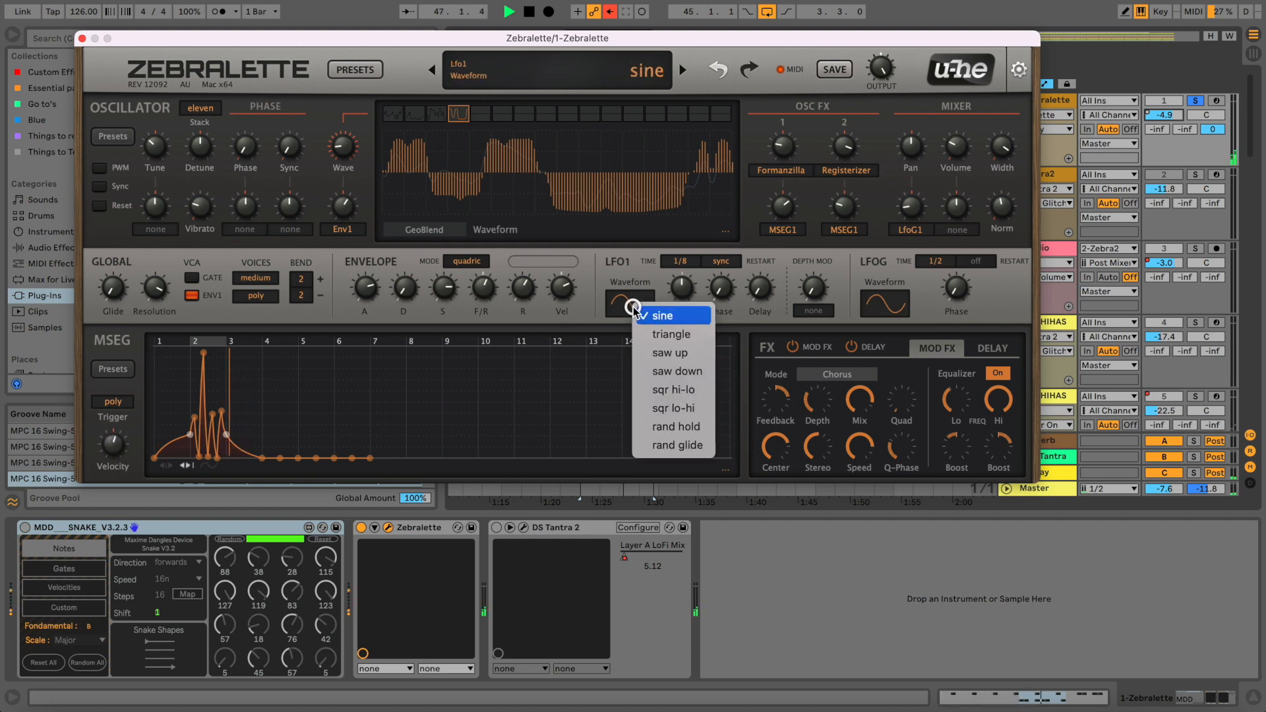
{"action": "left_click", "coordinate": [640, 333]}
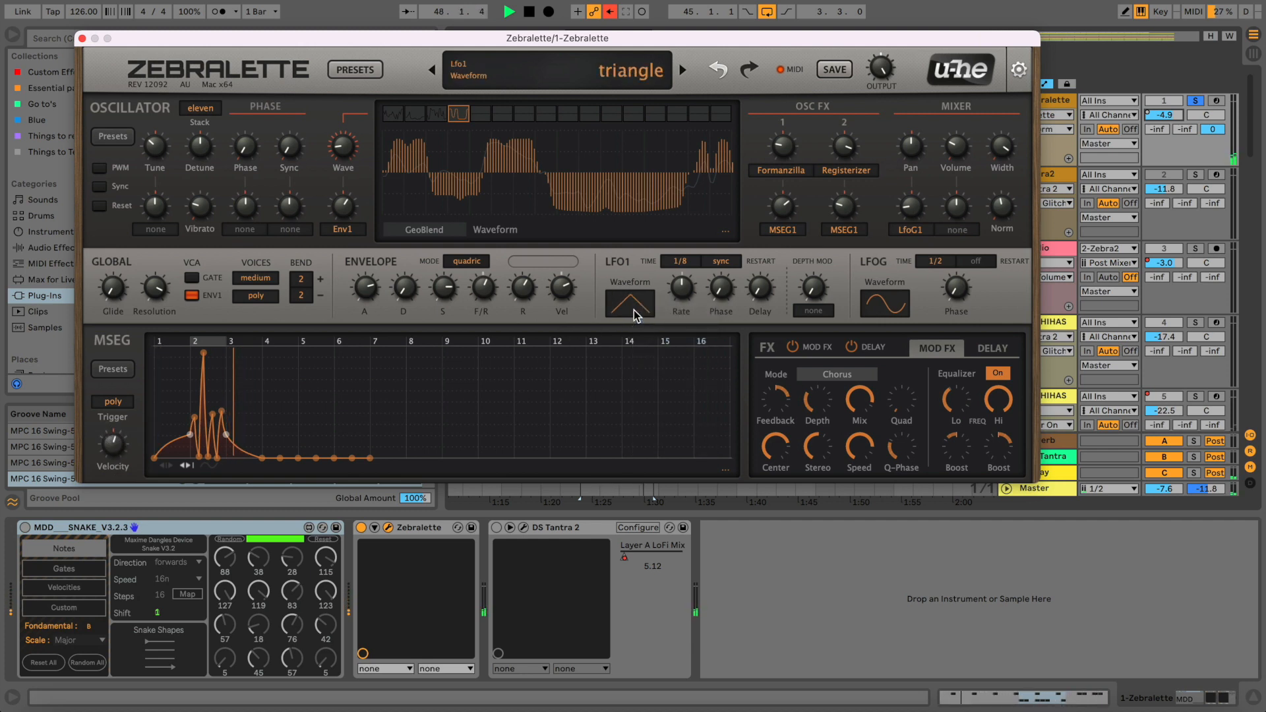
{"action": "left_click", "coordinate": [632, 300]}
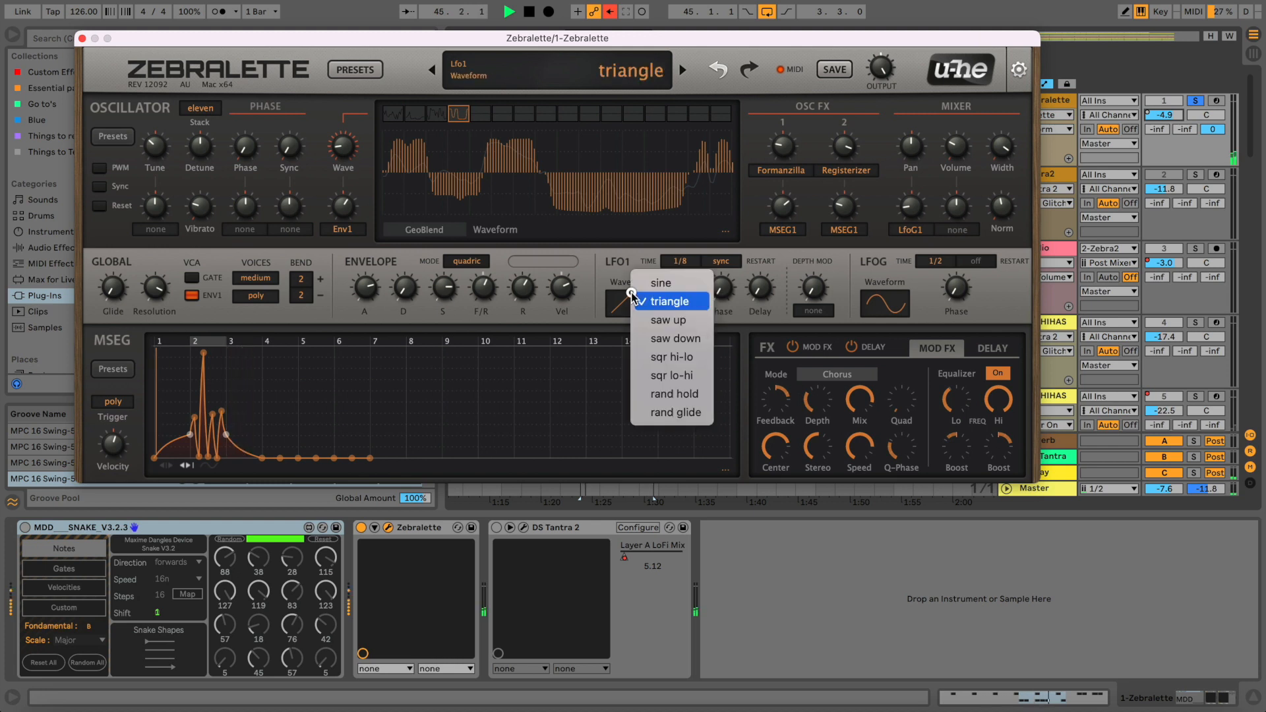
{"action": "left_click", "coordinate": [637, 395]}
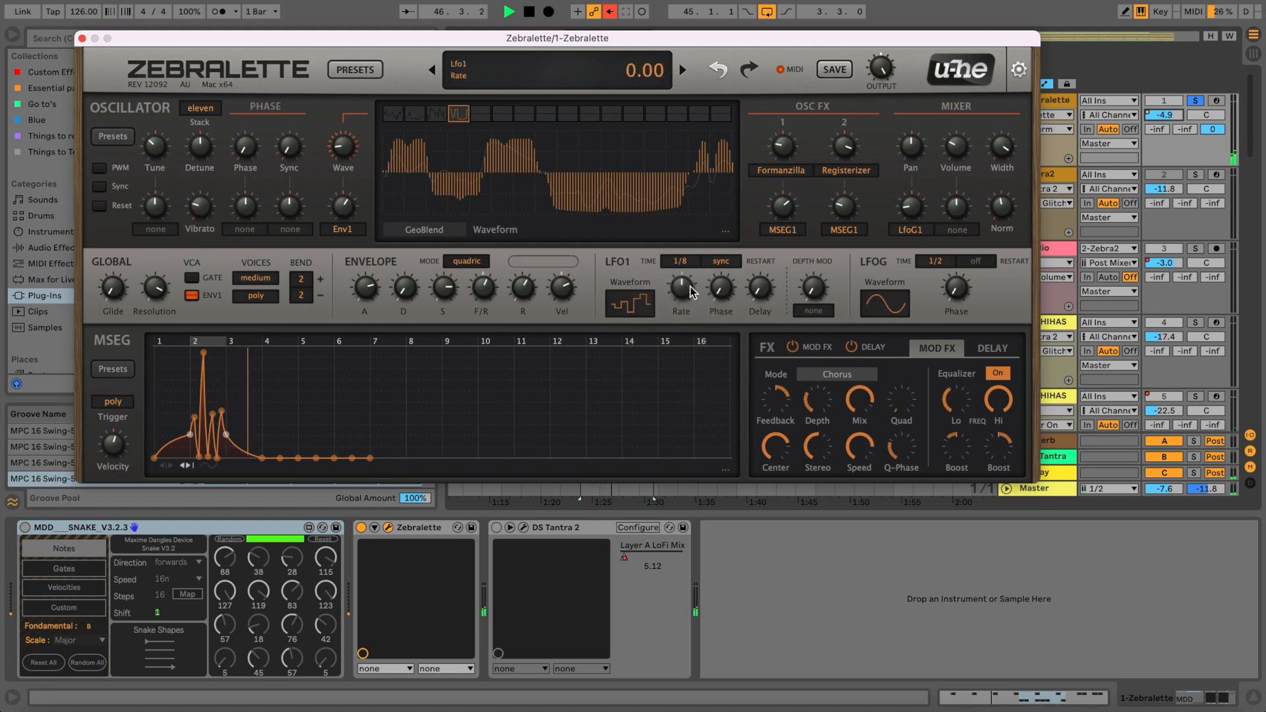
{"action": "left_click_drag", "start_coordinate": [690, 280], "coordinate": [688, 257]}
- Adjust the Formanzilla amount in OSC FX 1, set the Mod FX mode to Phaser and show the delay settings
{"action": "left_click_drag", "start_coordinate": [784, 154], "coordinate": [784, 95]}
{"action": "left_click_drag", "start_coordinate": [795, 145], "coordinate": [784, 138]}
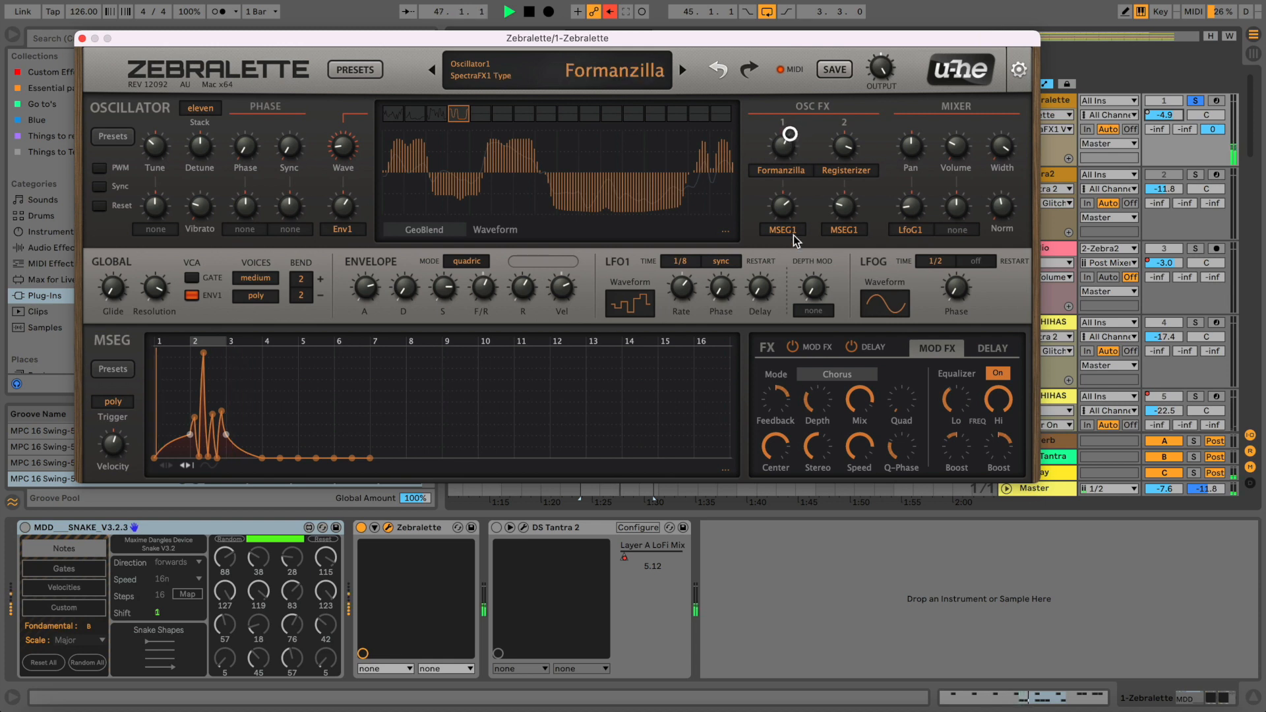
{"action": "left_click", "coordinate": [823, 375]}
{"action": "left_click", "coordinate": [836, 397]}
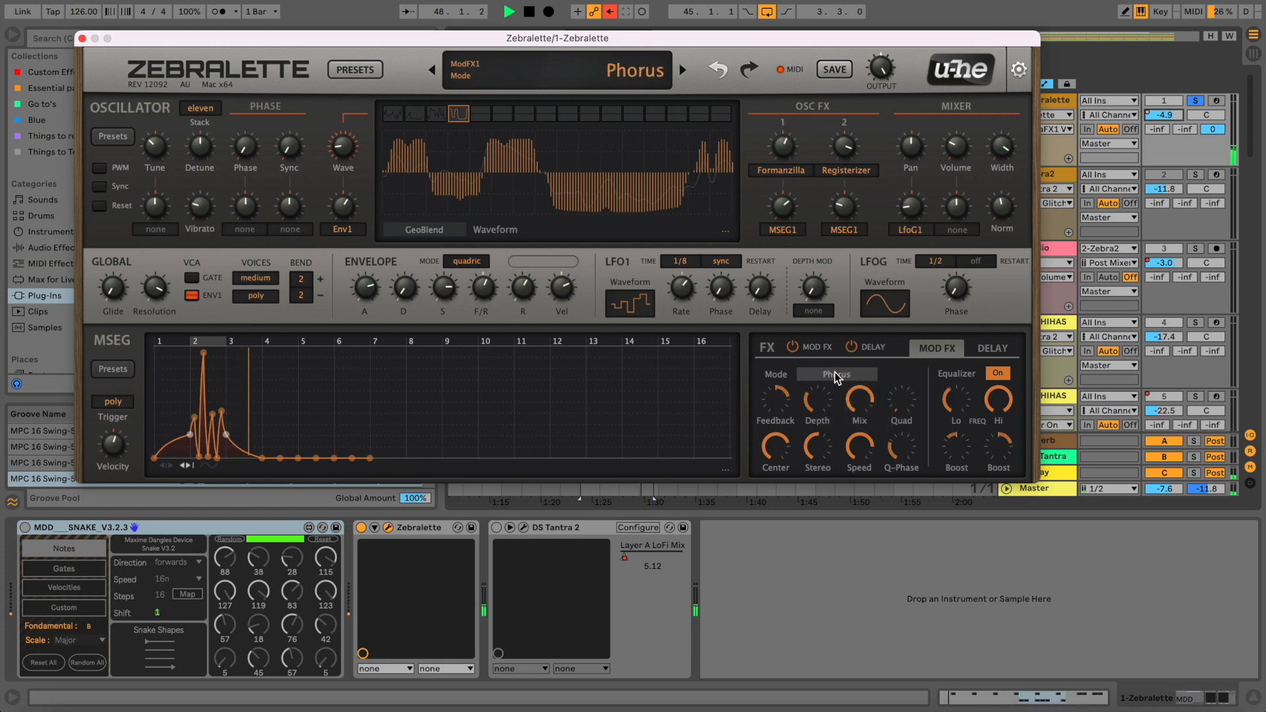
{"action": "left_click_drag", "start_coordinate": [772, 389], "coordinate": [770, 380]}
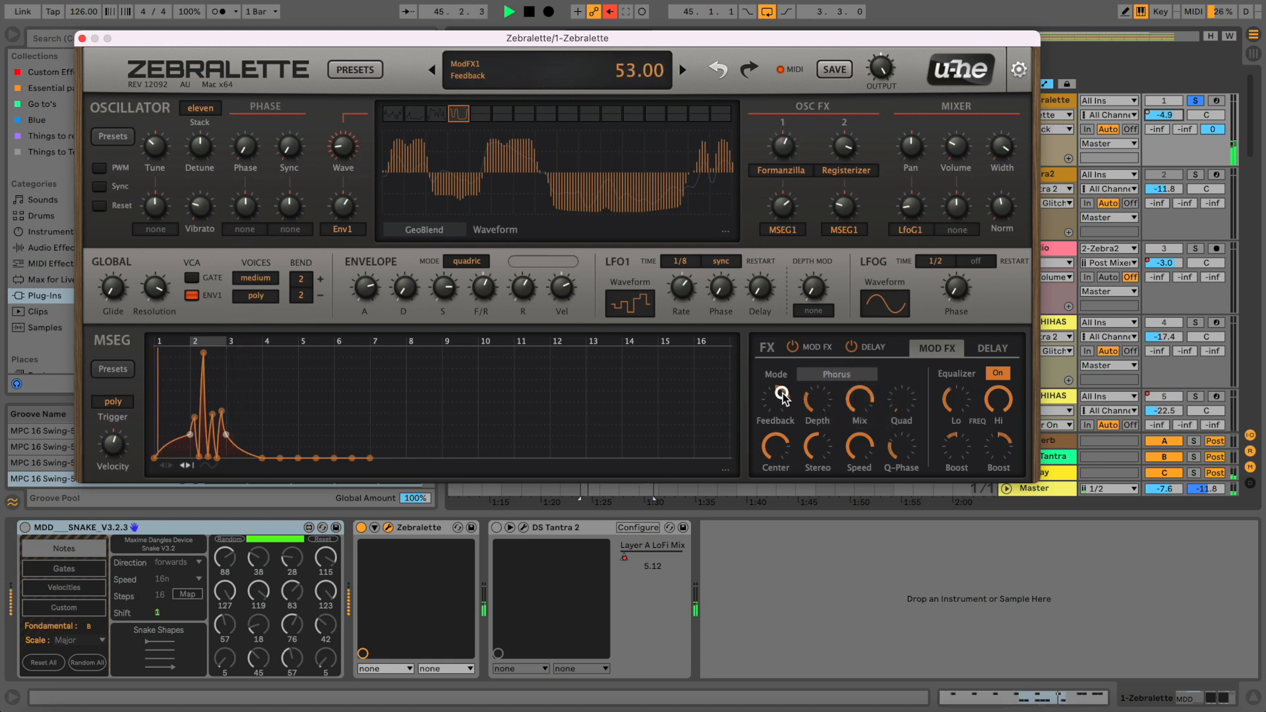
{"action": "left_click", "coordinate": [830, 374]}
{"action": "left_click", "coordinate": [842, 401]}
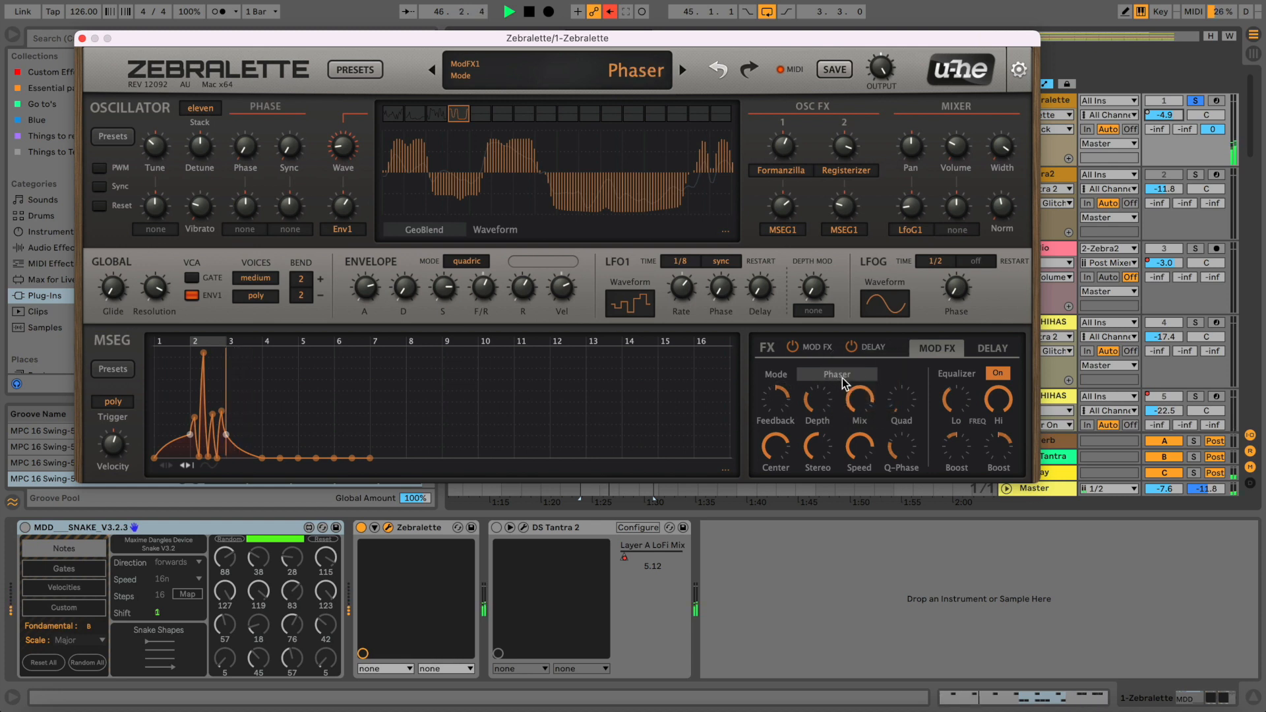
{"action": "left_click", "coordinate": [993, 348]}
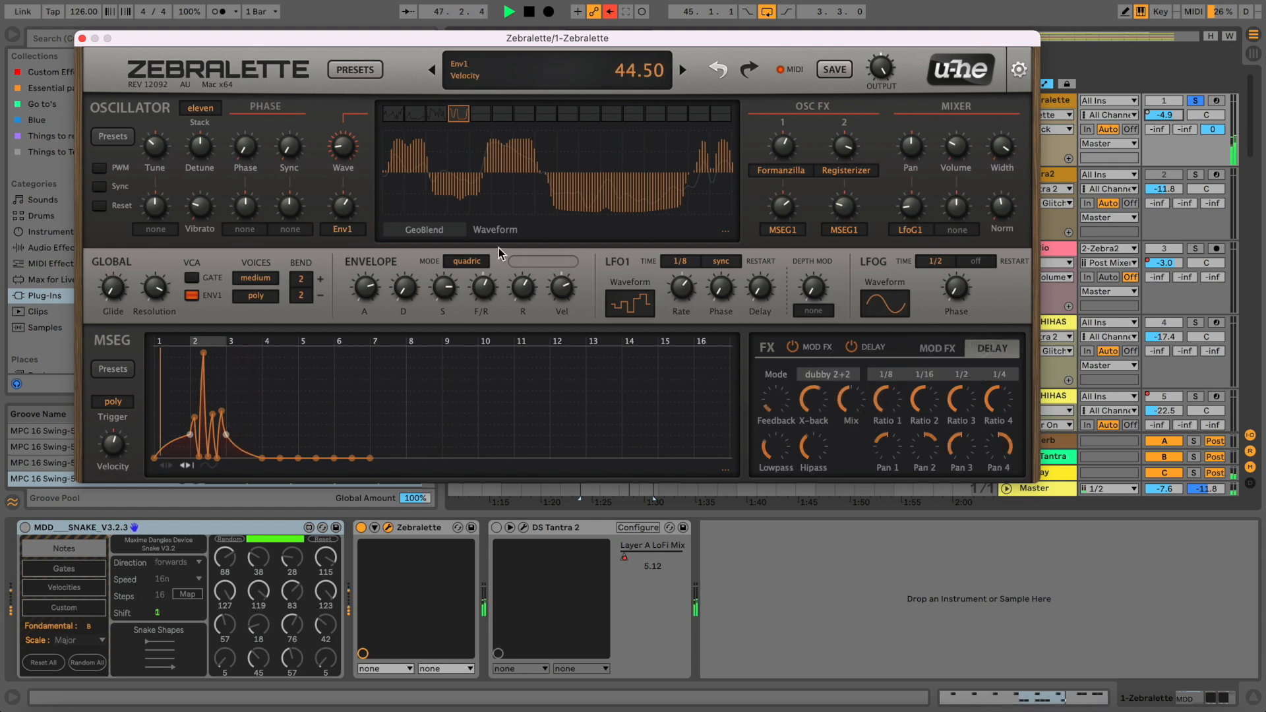
- Adjust the oscillator's Phase and set the envelope mode to v-slope with a raised slope amount
{"action": "left_click_drag", "start_coordinate": [243, 152], "coordinate": [249, 77]}
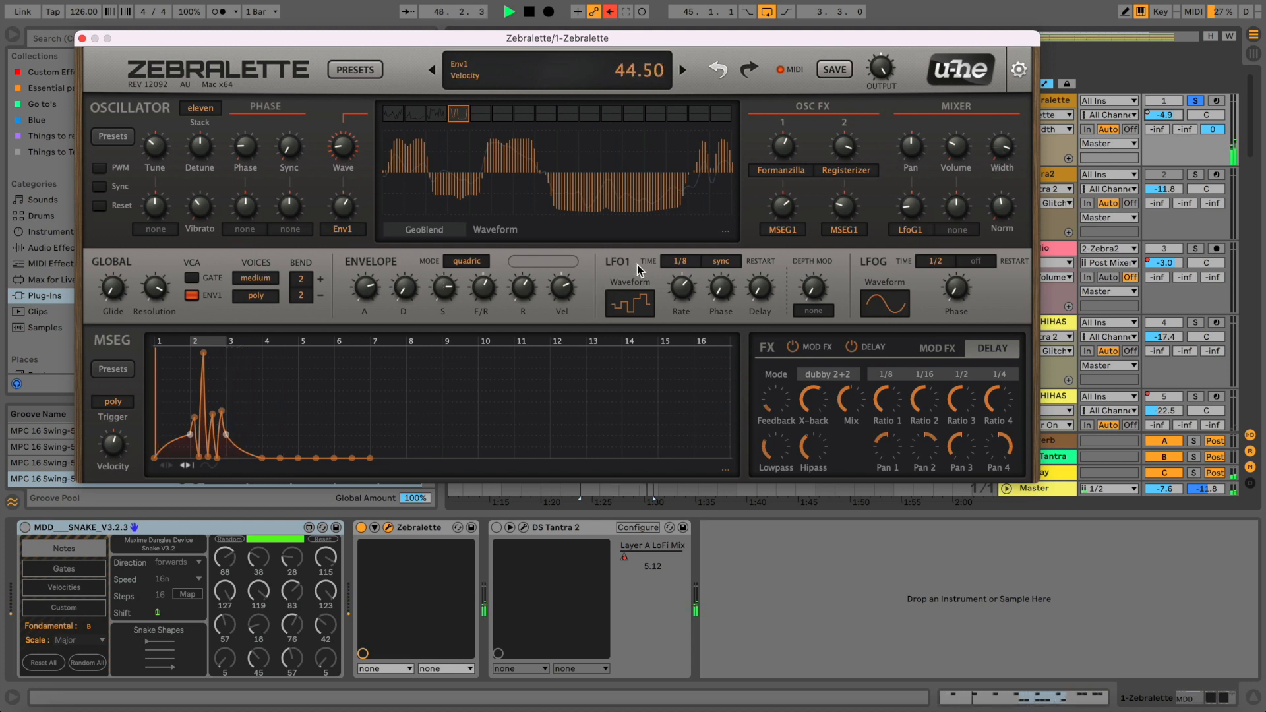
{"action": "left_click", "coordinate": [466, 261]}
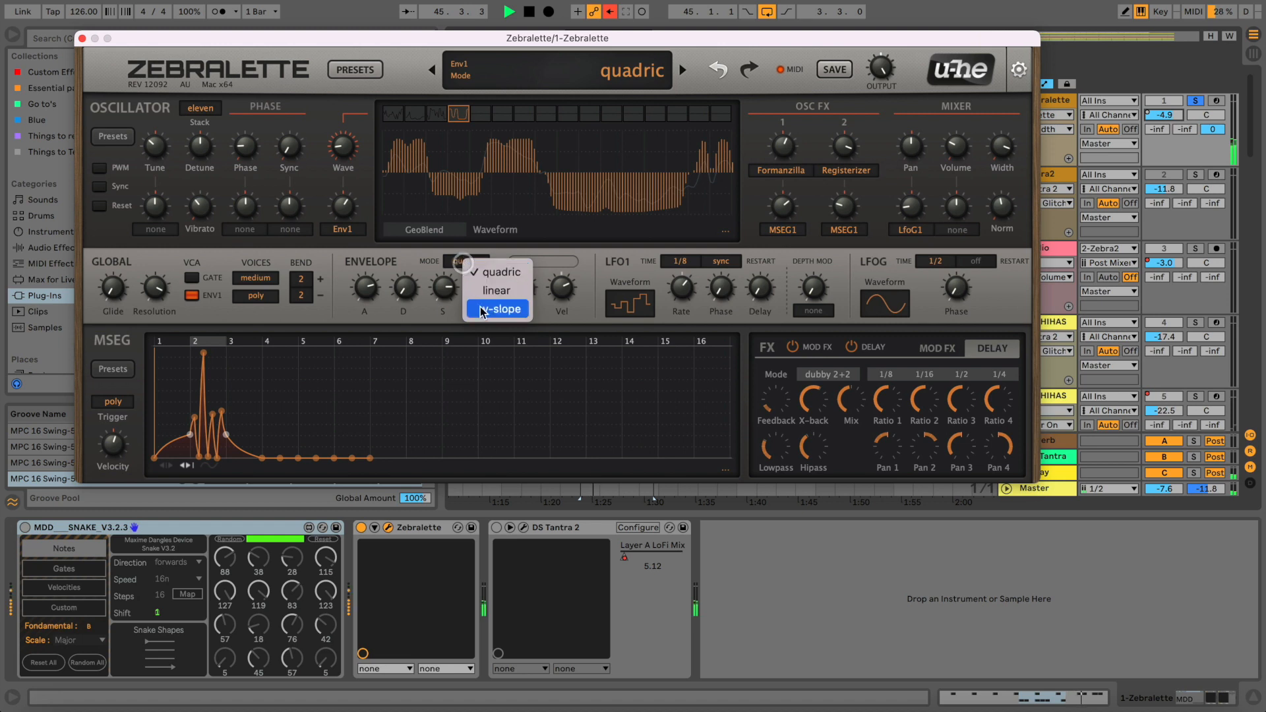
{"action": "left_click", "coordinate": [467, 275]}
{"action": "left_click", "coordinate": [466, 262]}
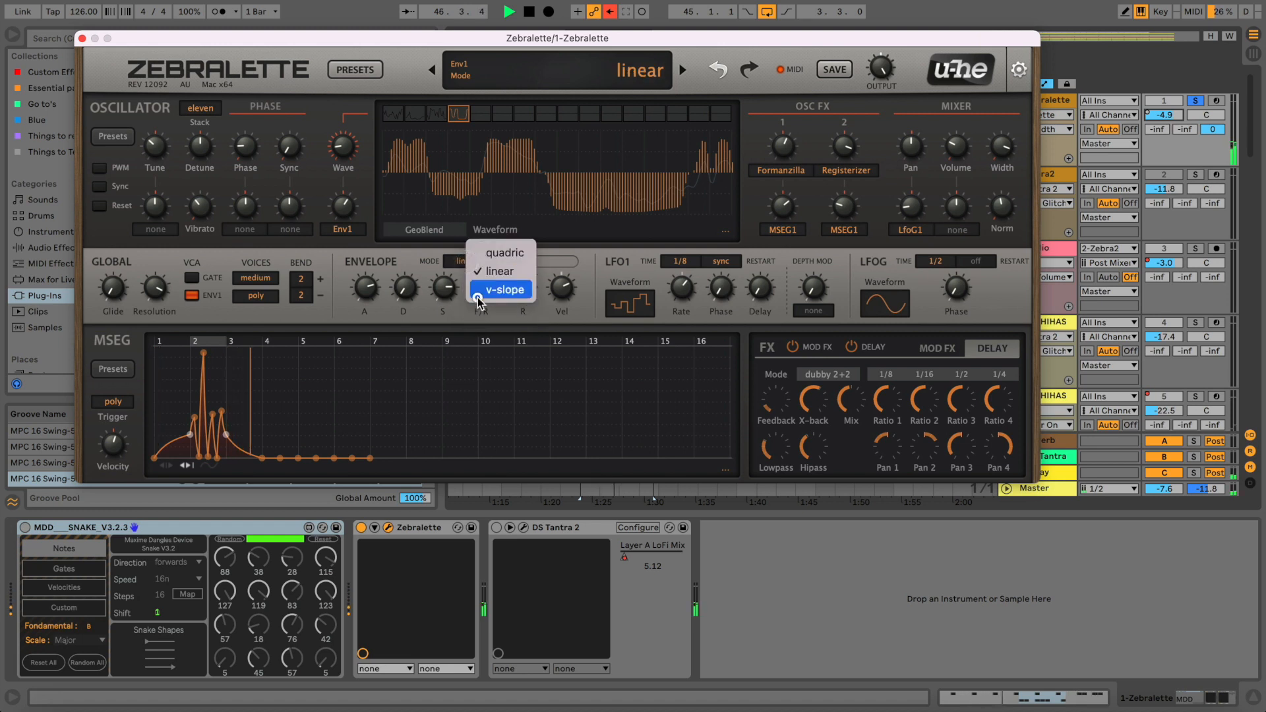
{"action": "left_click", "coordinate": [485, 282]}
{"action": "left_click_drag", "start_coordinate": [548, 260], "coordinate": [569, 260]}
- Set the oscillator's Tune to -9.00 and bring its Wave position down to the first waveform slot
{"action": "left_click", "coordinate": [436, 115]}
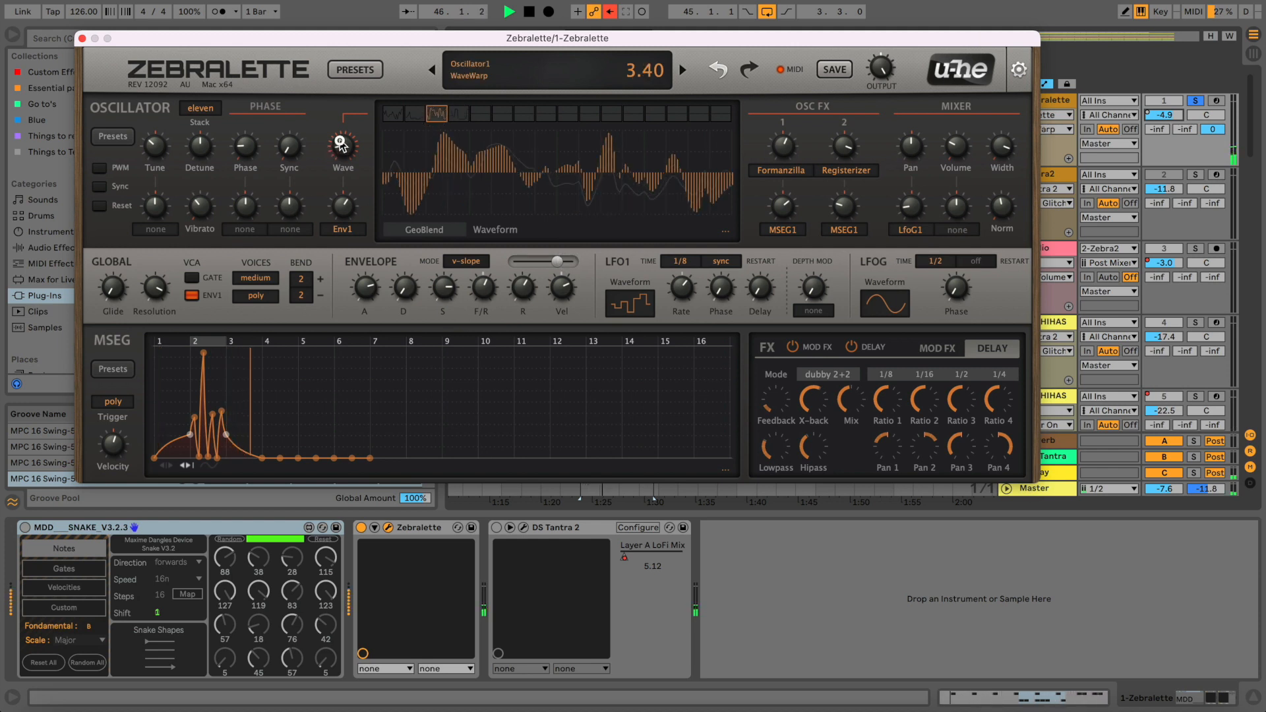
{"action": "mouse_move", "coordinate": [341, 145]}
{"action": "left_mouse_down"}
{"action": "mouse_move", "coordinate": [340, 158]}
{"action": "mouse_move", "coordinate": [341, 134]}
{"action": "left_mouse_up"}
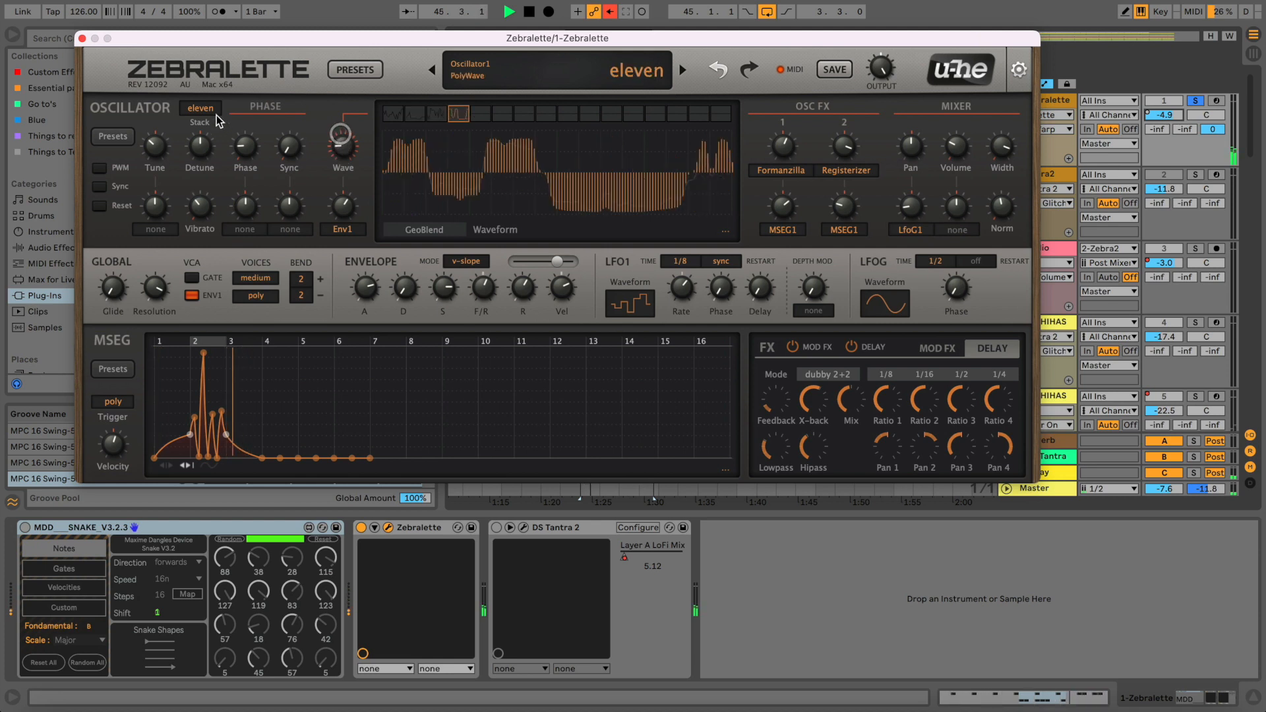
{"action": "left_click_drag", "start_coordinate": [147, 157], "coordinate": [148, 141]}
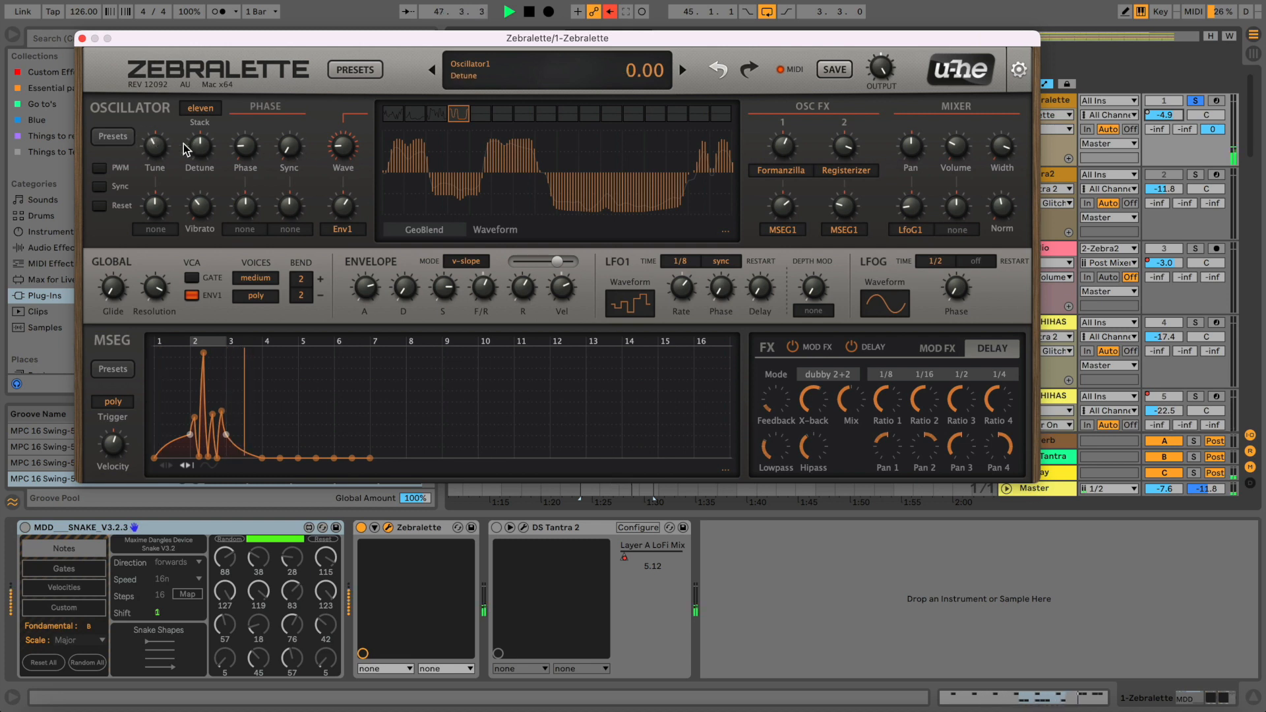
{"action": "left_click_drag", "start_coordinate": [348, 142], "coordinate": [345, 181]}
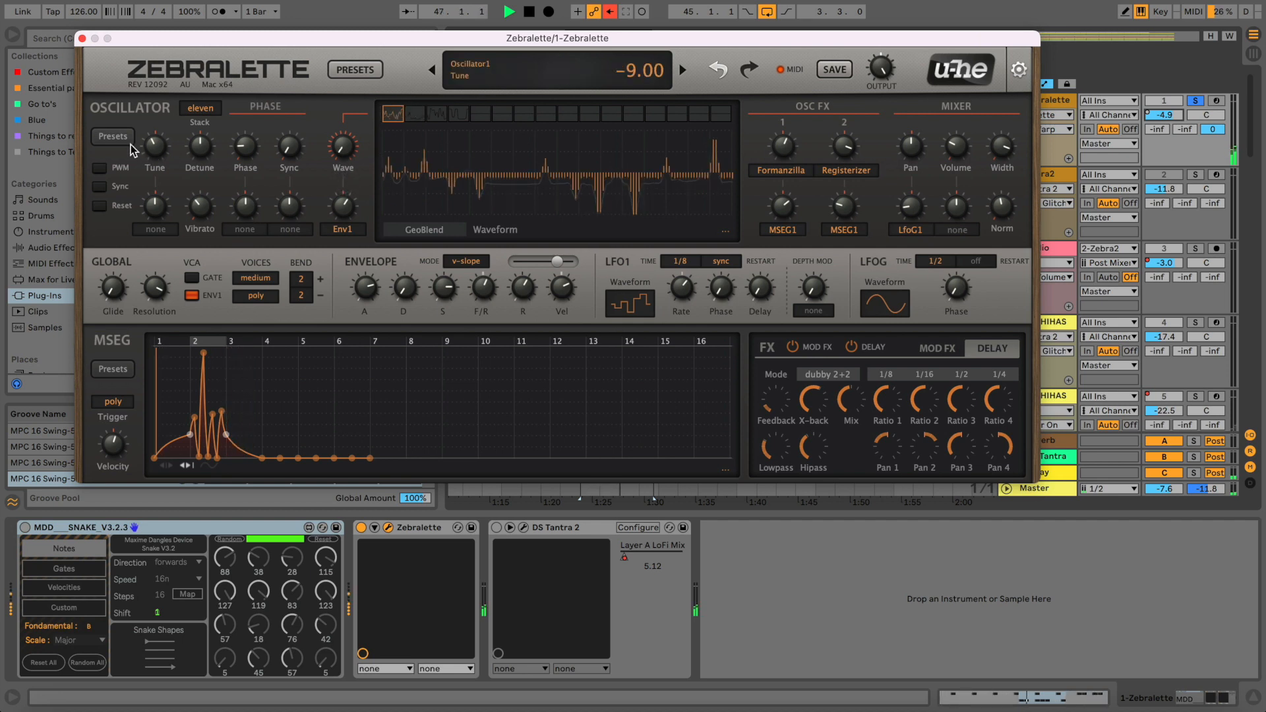
- Change the OSC FX 1 type to Ripples and set its amount to 40.00
{"action": "left_click_drag", "start_coordinate": [787, 152], "coordinate": [788, 142]}
{"action": "left_click", "coordinate": [787, 170]}
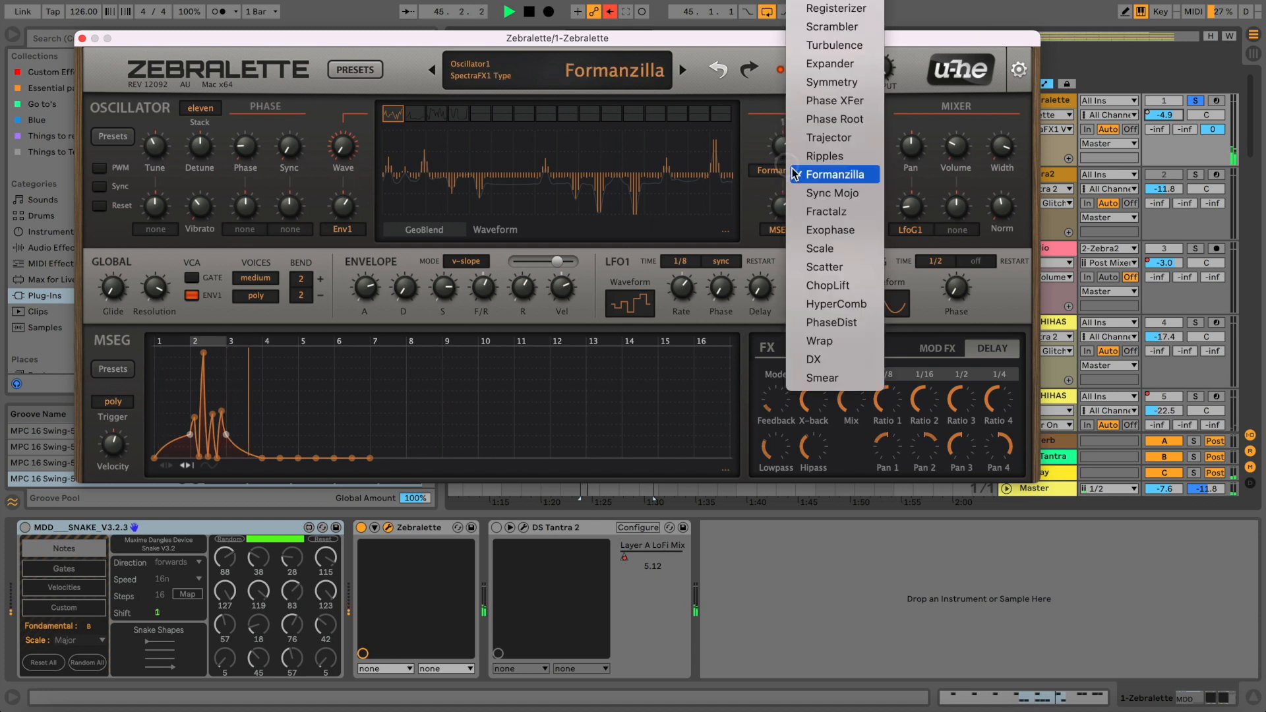
{"action": "left_click", "coordinate": [789, 159]}
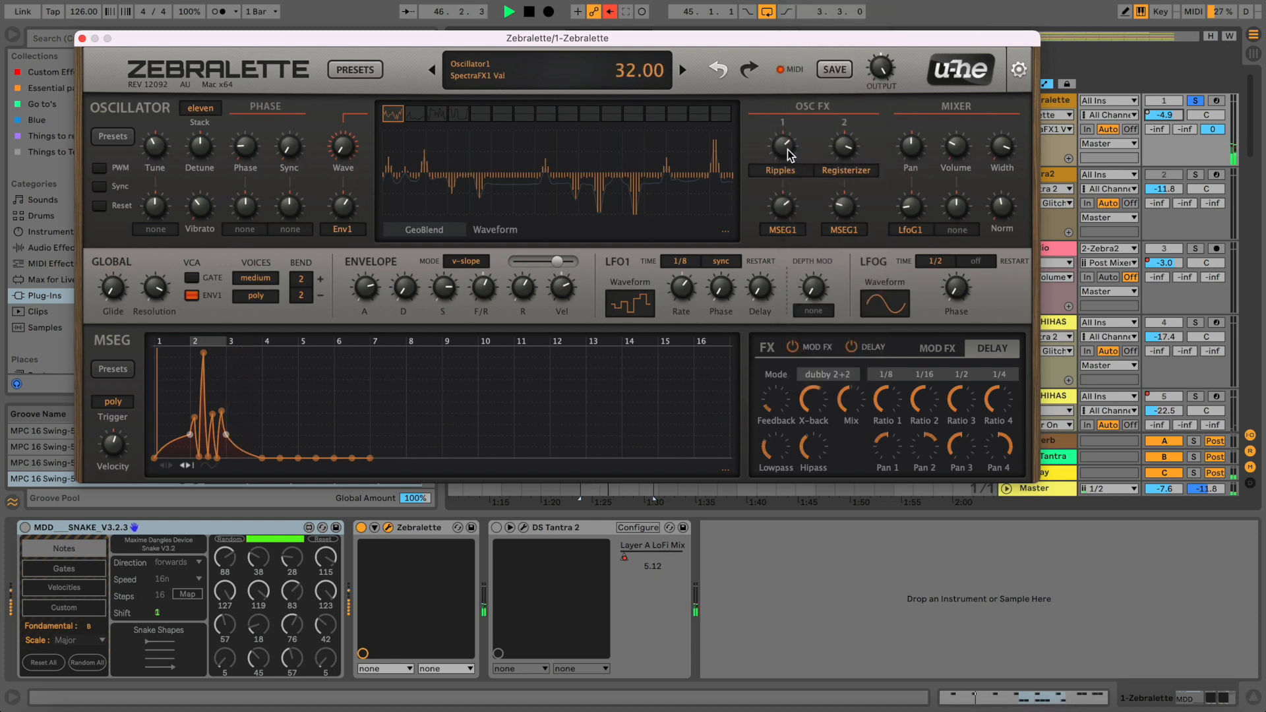
{"action": "left_click_drag", "start_coordinate": [788, 149], "coordinate": [788, 141]}
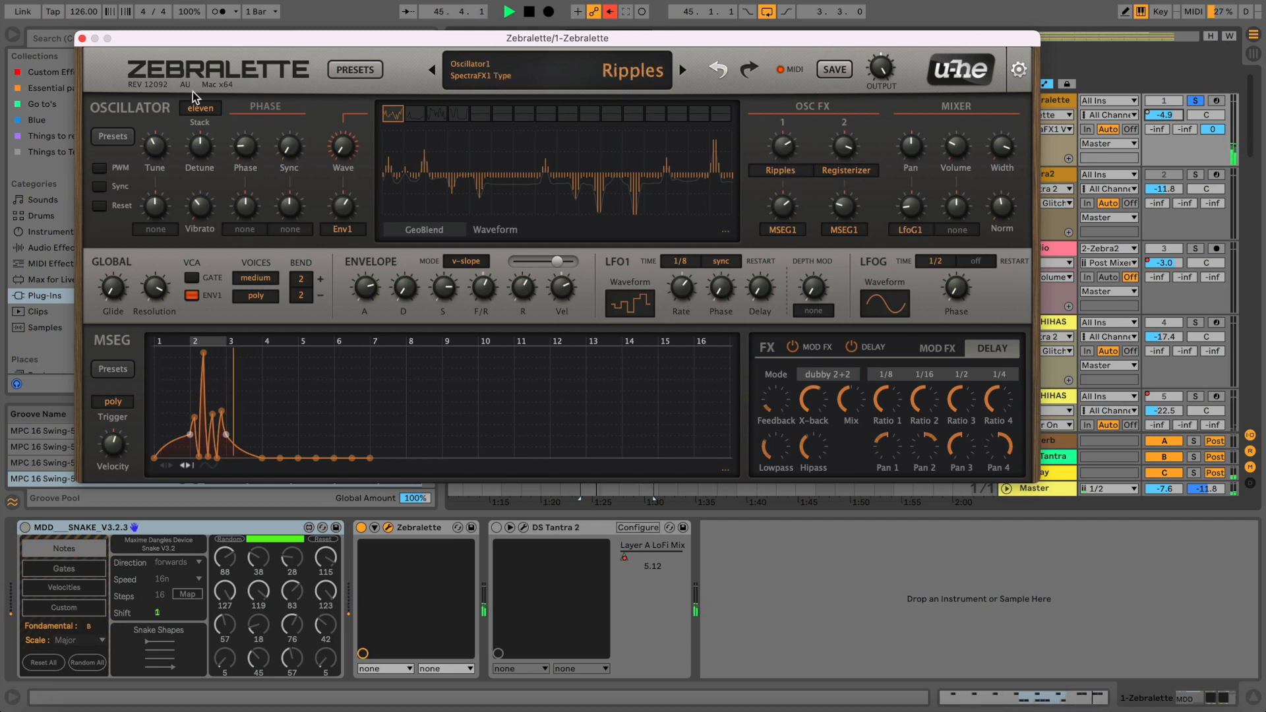
- Close the Zebralette editor and solo the drum rack on track 18 during playback
{"action": "left_click", "coordinate": [82, 39]}
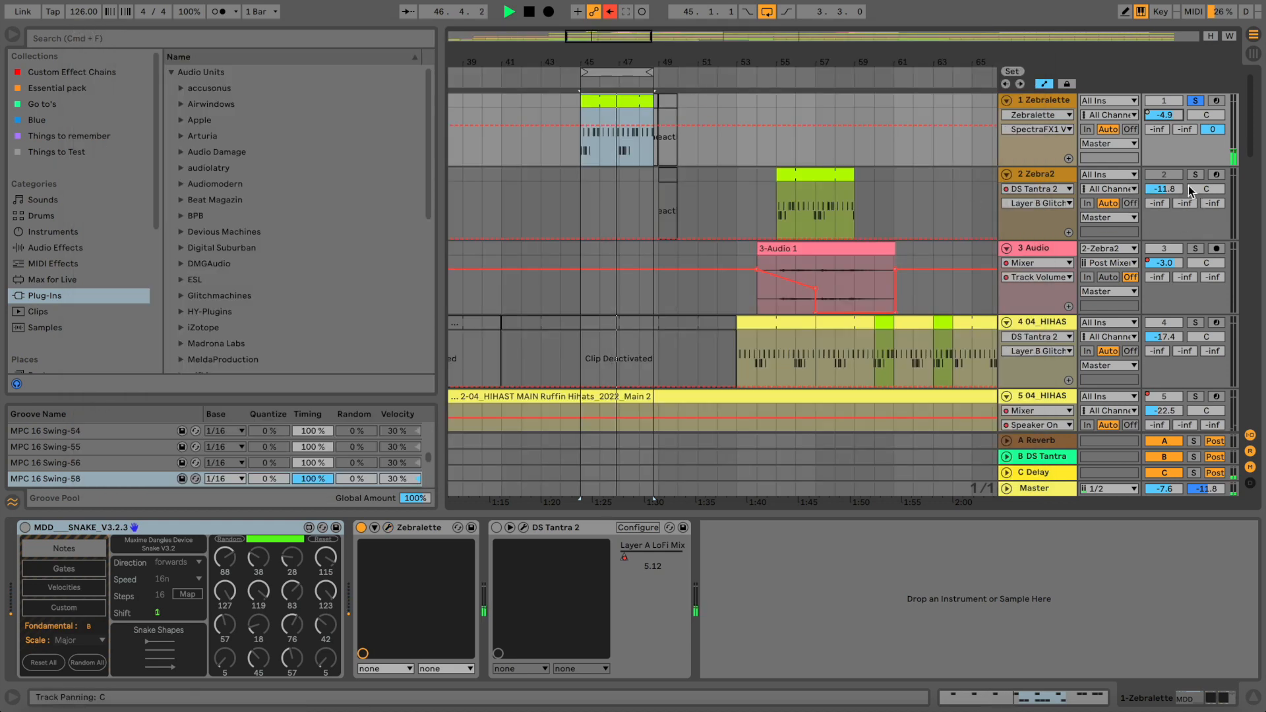
{"action": "scroll", "coordinate": [1145, 253], "scroll_direction": "down", "scroll_amount": 5}
{"action": "scroll", "coordinate": [1145, 253], "scroll_direction": "down", "scroll_amount": 10}
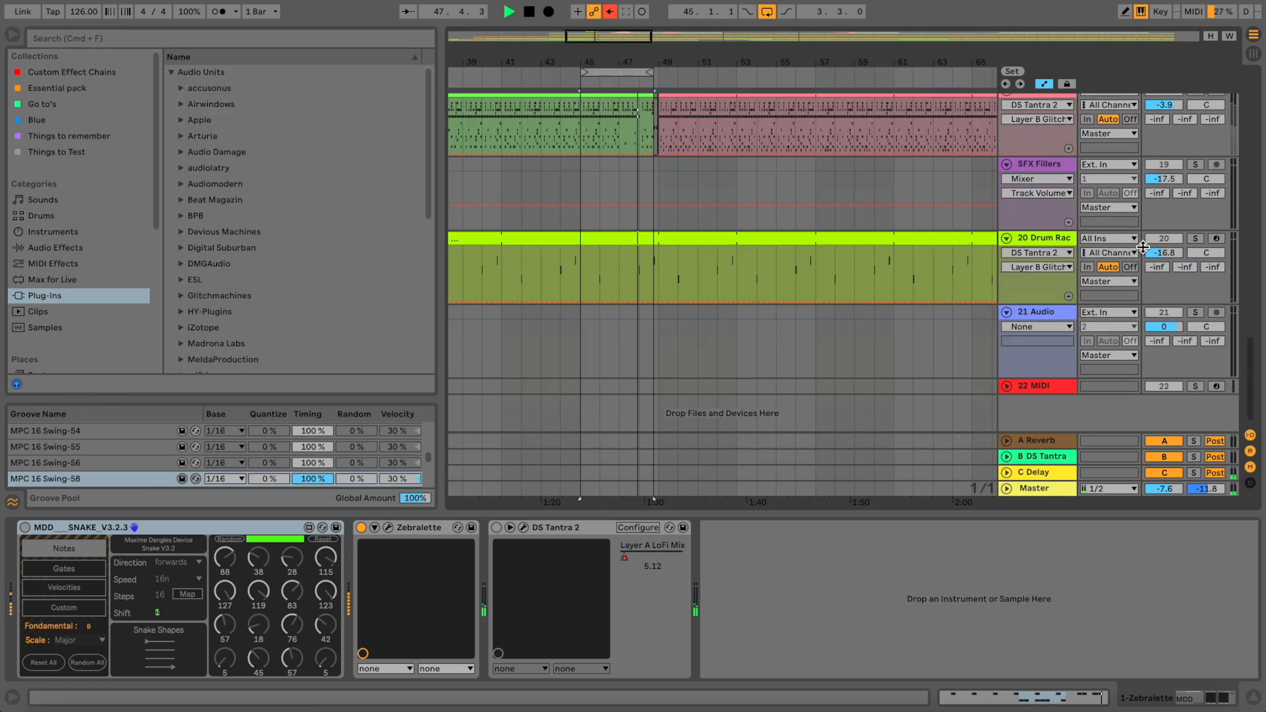
{"action": "scroll", "coordinate": [1195, 150], "scroll_direction": "up", "scroll_amount": 1}
{"action": "left_click", "coordinate": [1196, 132]}
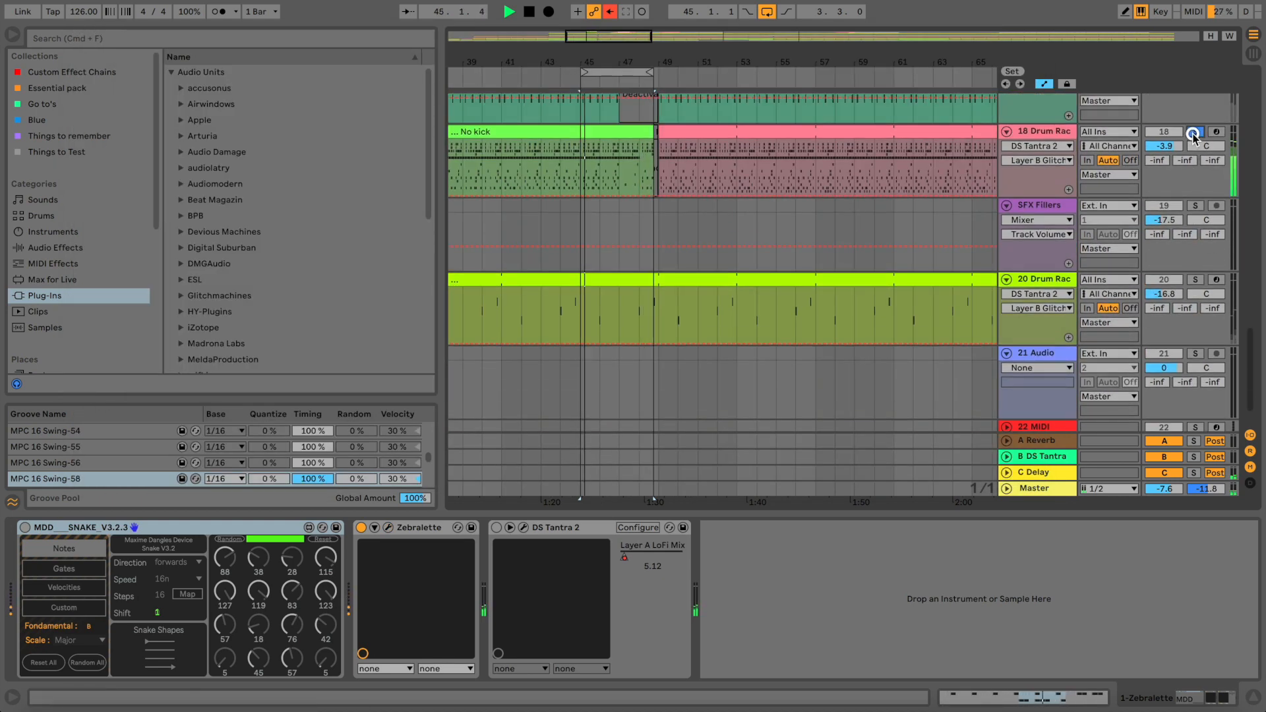
{"action": "scroll", "coordinate": [1192, 145], "scroll_direction": "up", "scroll_amount": 3}
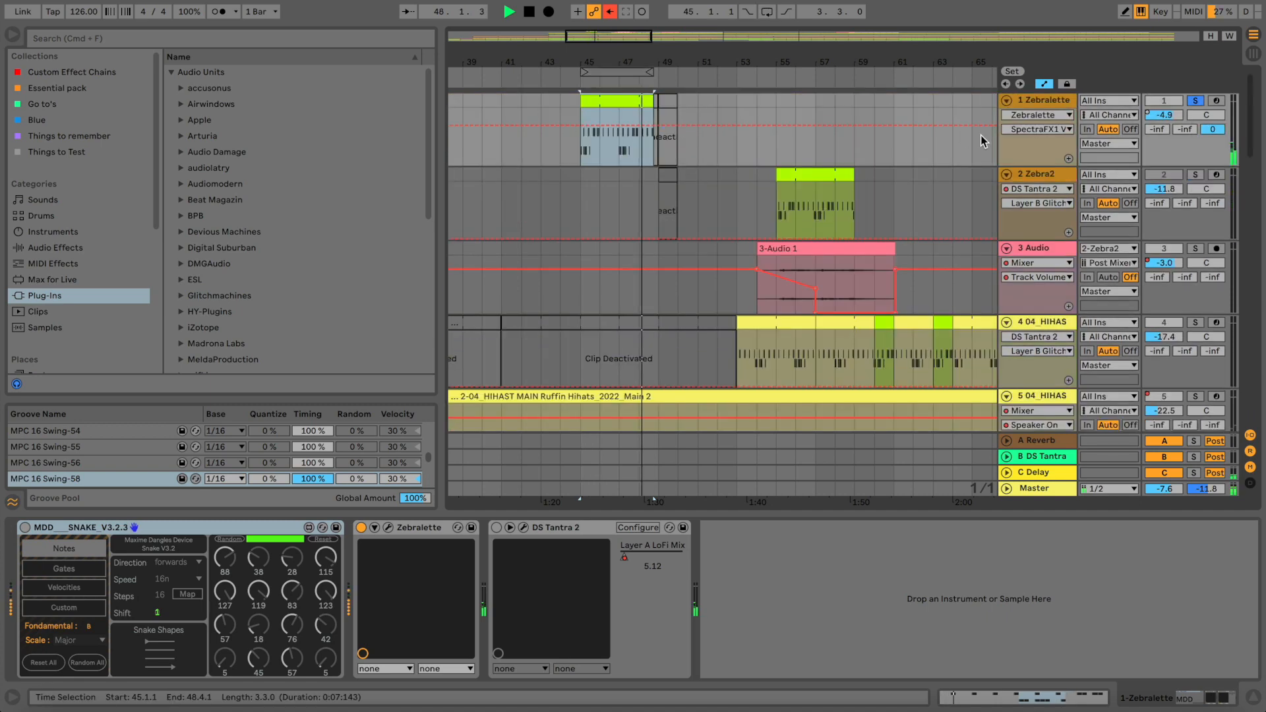
- Stop playback and select the Zebralette track
{"action": "left_click", "coordinate": [1035, 97]}
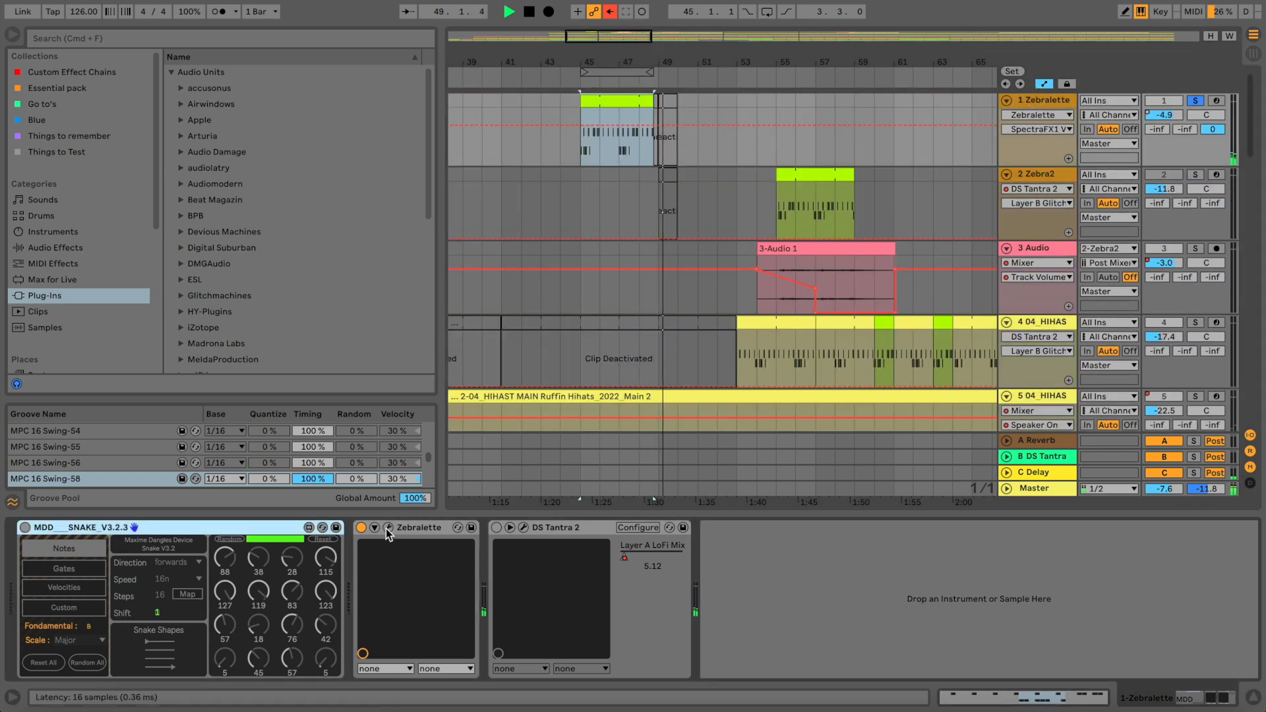
{"action": "key", "text": "space"}
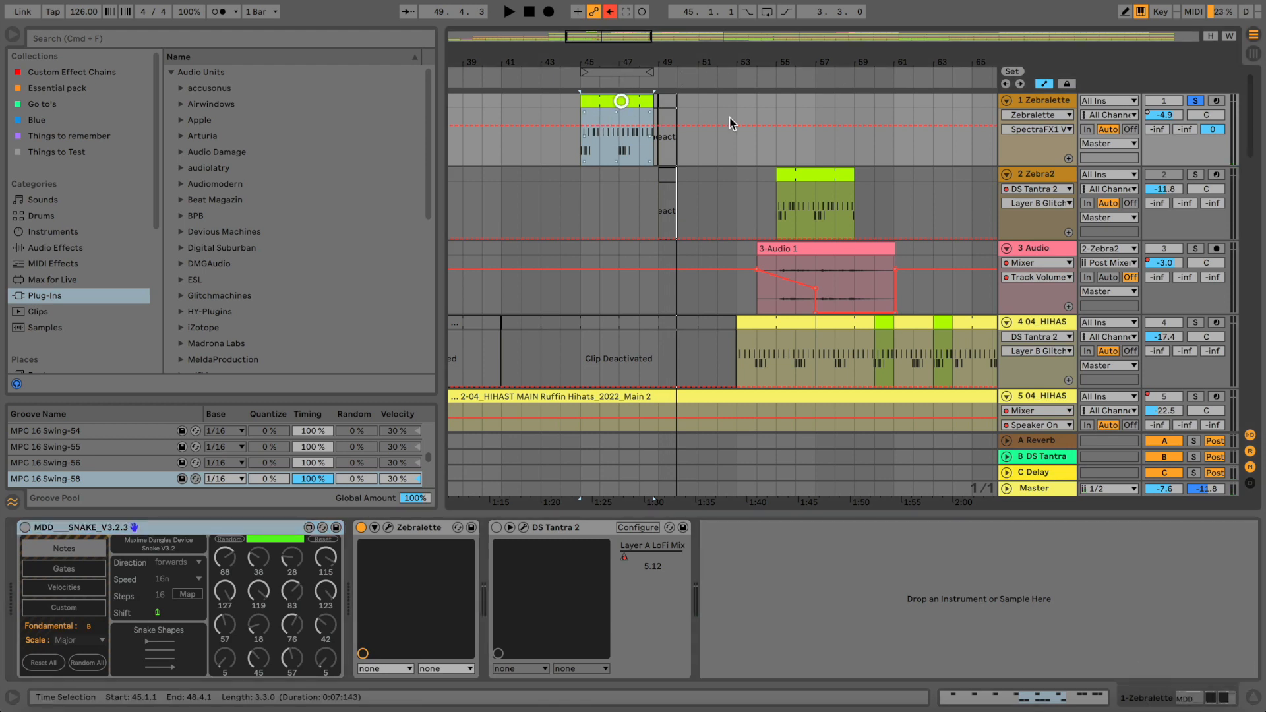
{"action": "left_click", "coordinate": [1070, 97]}
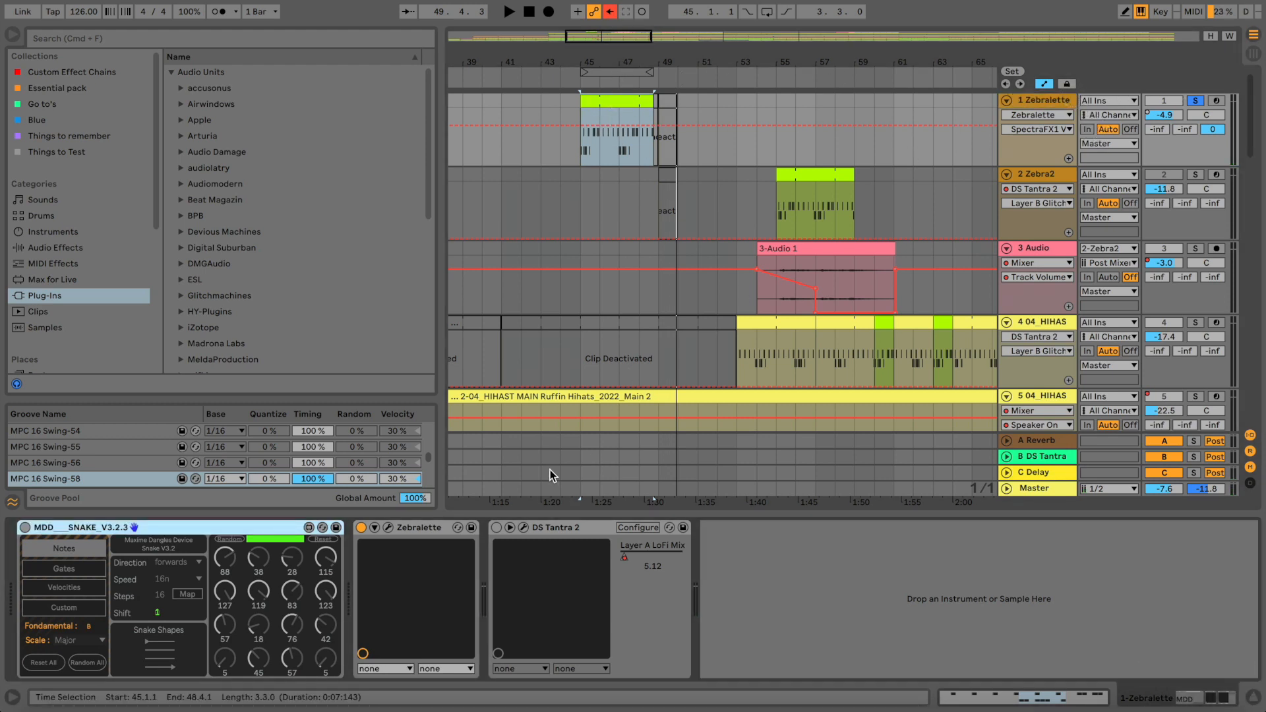
- Change Zebralette's OSC FX 1 type to Scrambler, audition it briefly and close the editor
{"action": "left_click", "coordinate": [388, 528]}
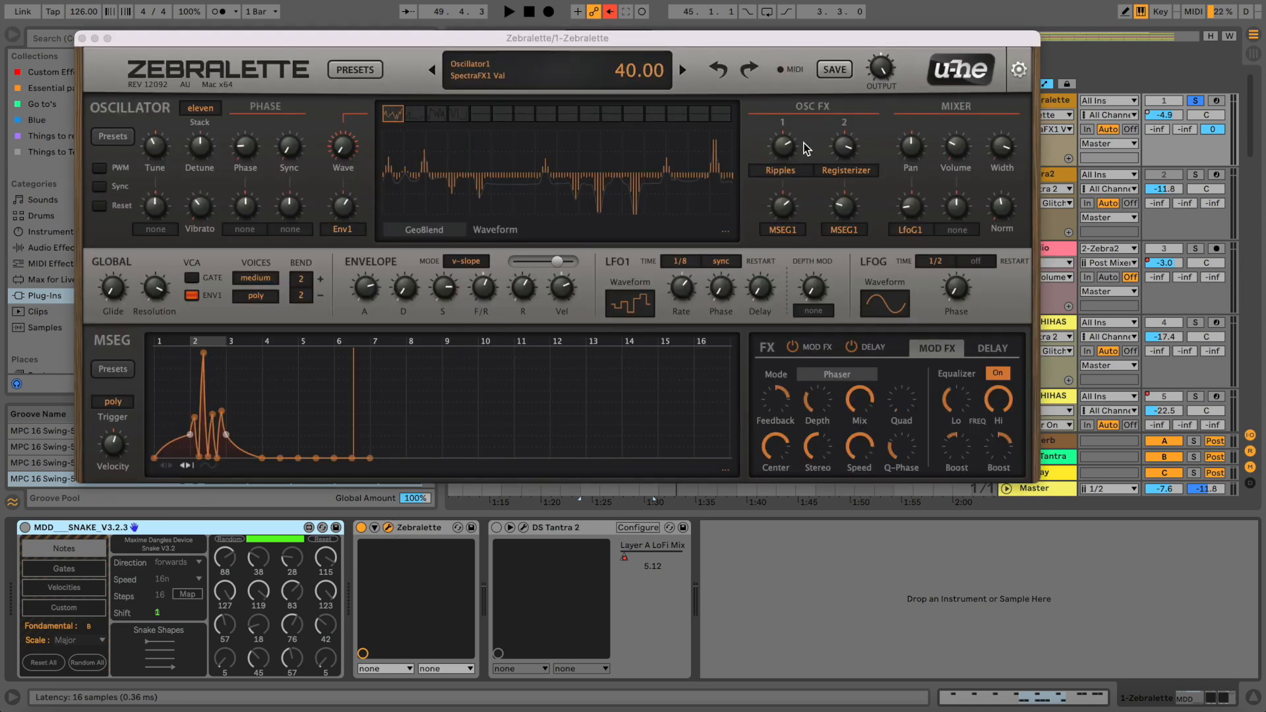
{"action": "left_click", "coordinate": [792, 169]}
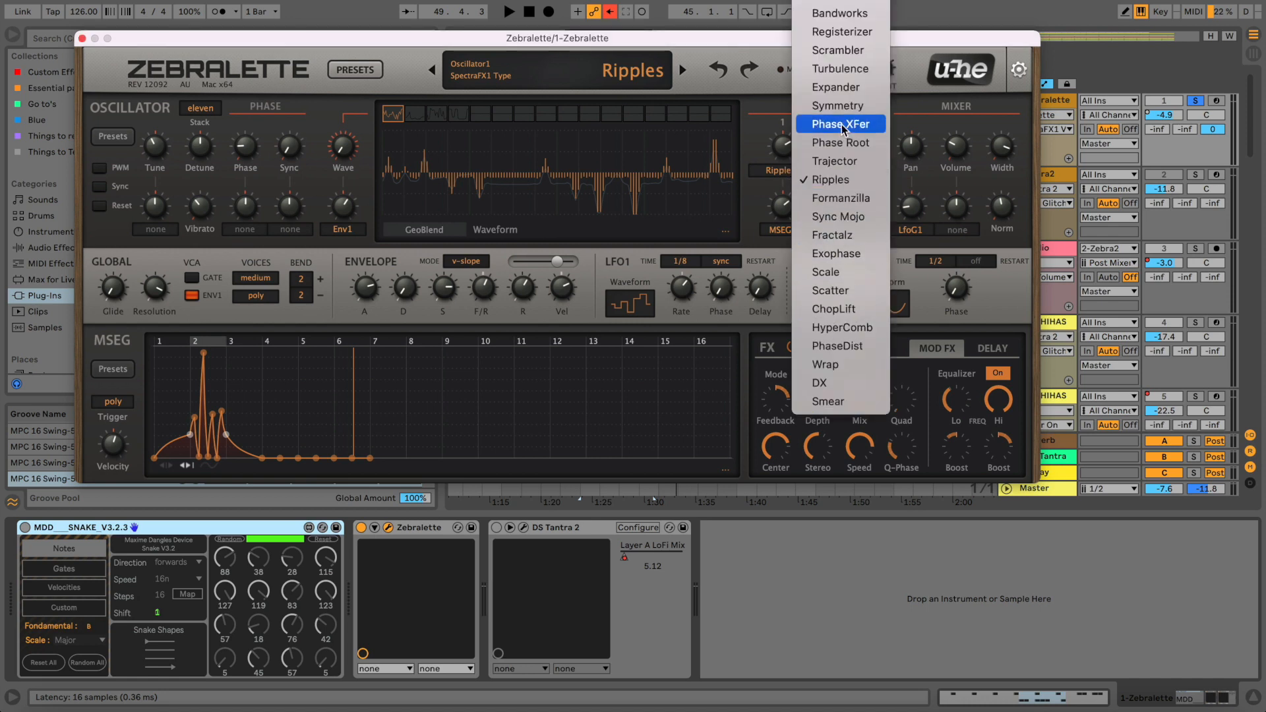
{"action": "left_click", "coordinate": [837, 50]}
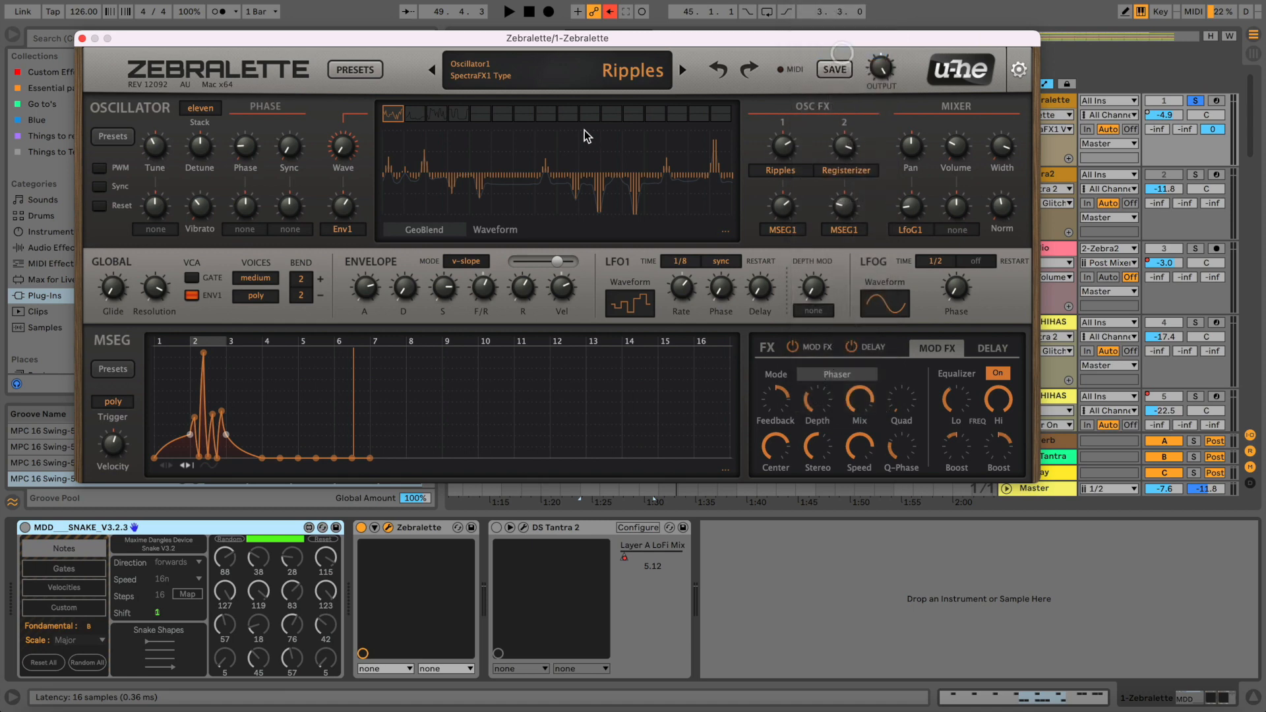
{"action": "key", "text": "space"}
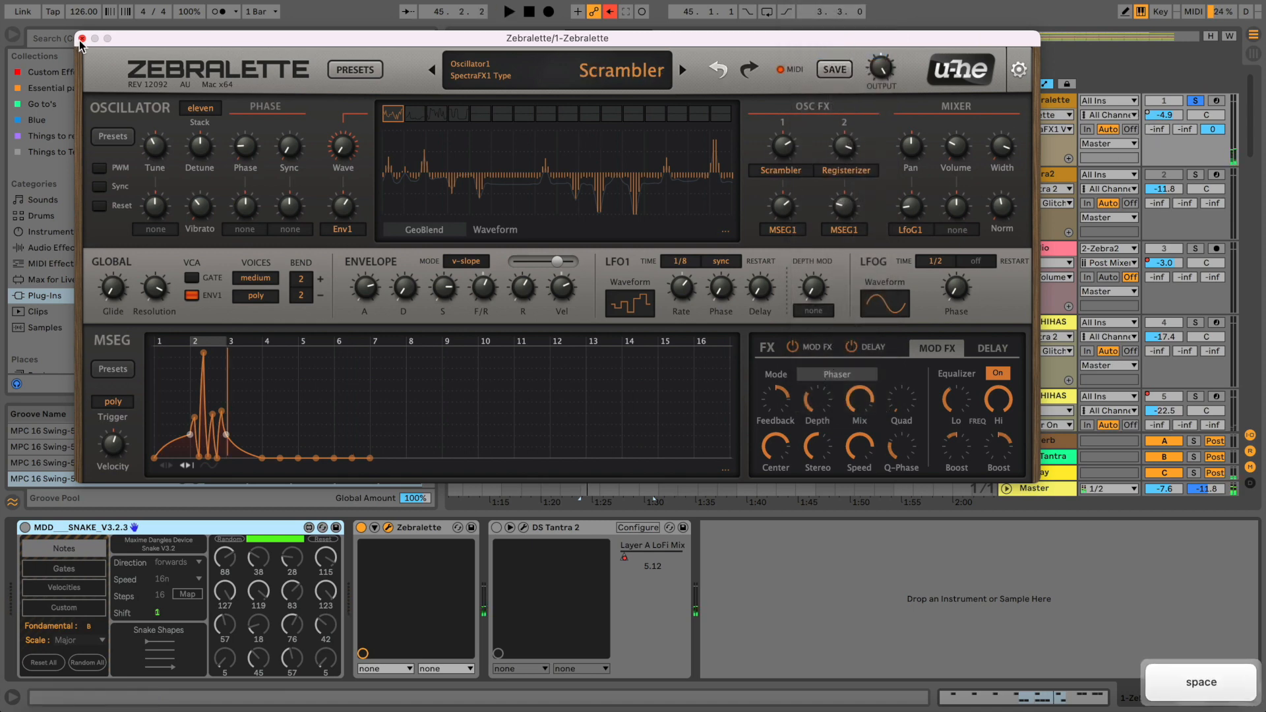
{"action": "left_click", "coordinate": [82, 38]}
- Loop the region starting at bar 45, start playback and solo the Zebralette track
{"action": "left_click", "coordinate": [600, 70]}
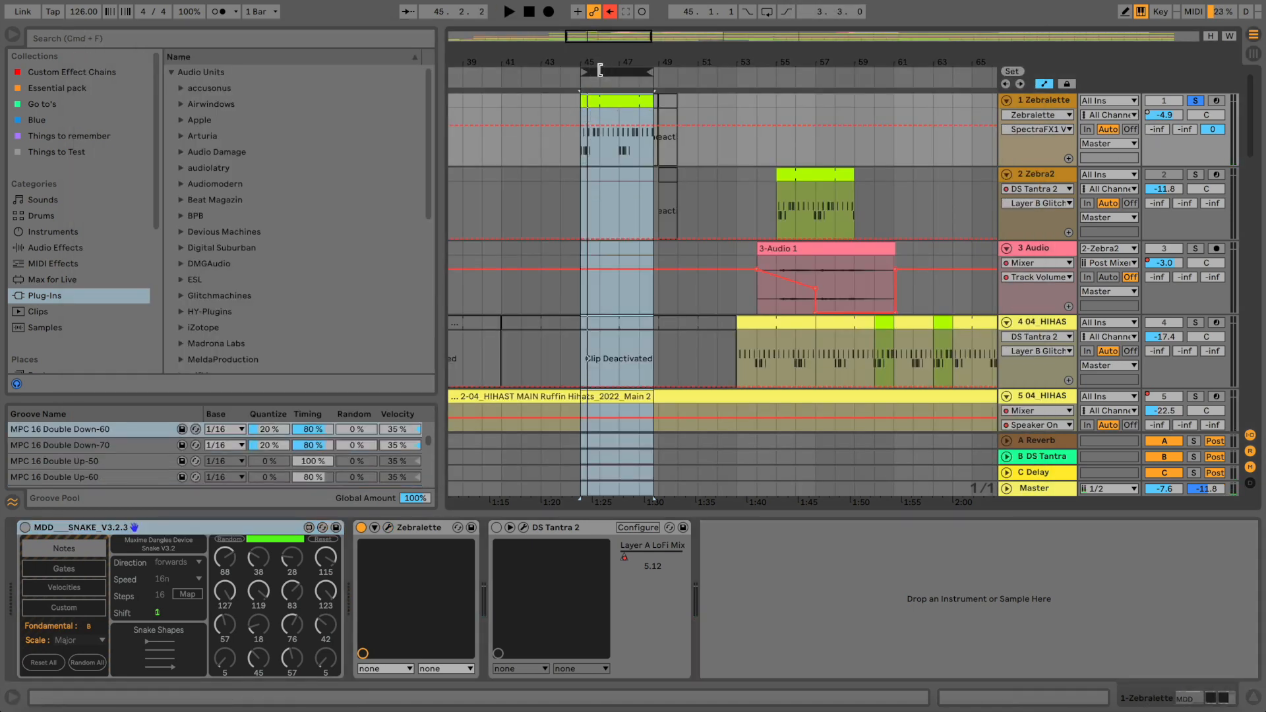
{"action": "key", "text": "super+l"}
{"action": "left_click", "coordinate": [1194, 103]}
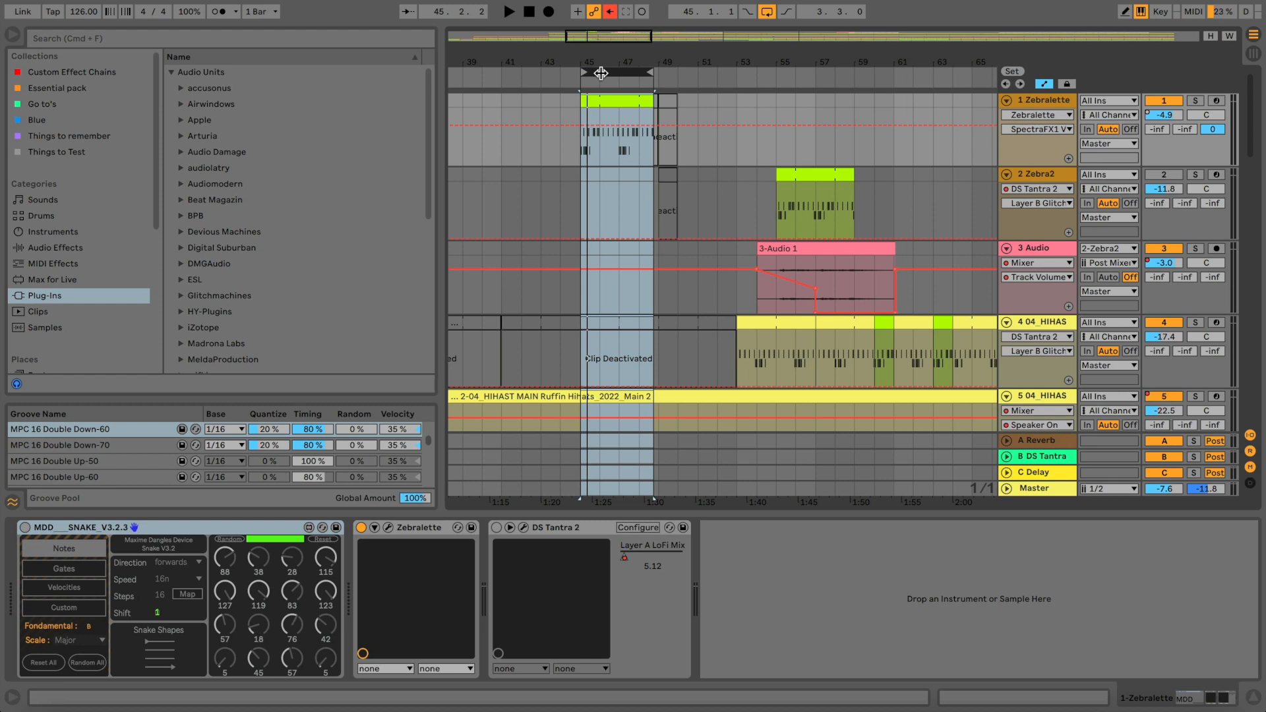
{"action": "key", "text": "space"}
{"action": "left_click", "coordinate": [1195, 100]}
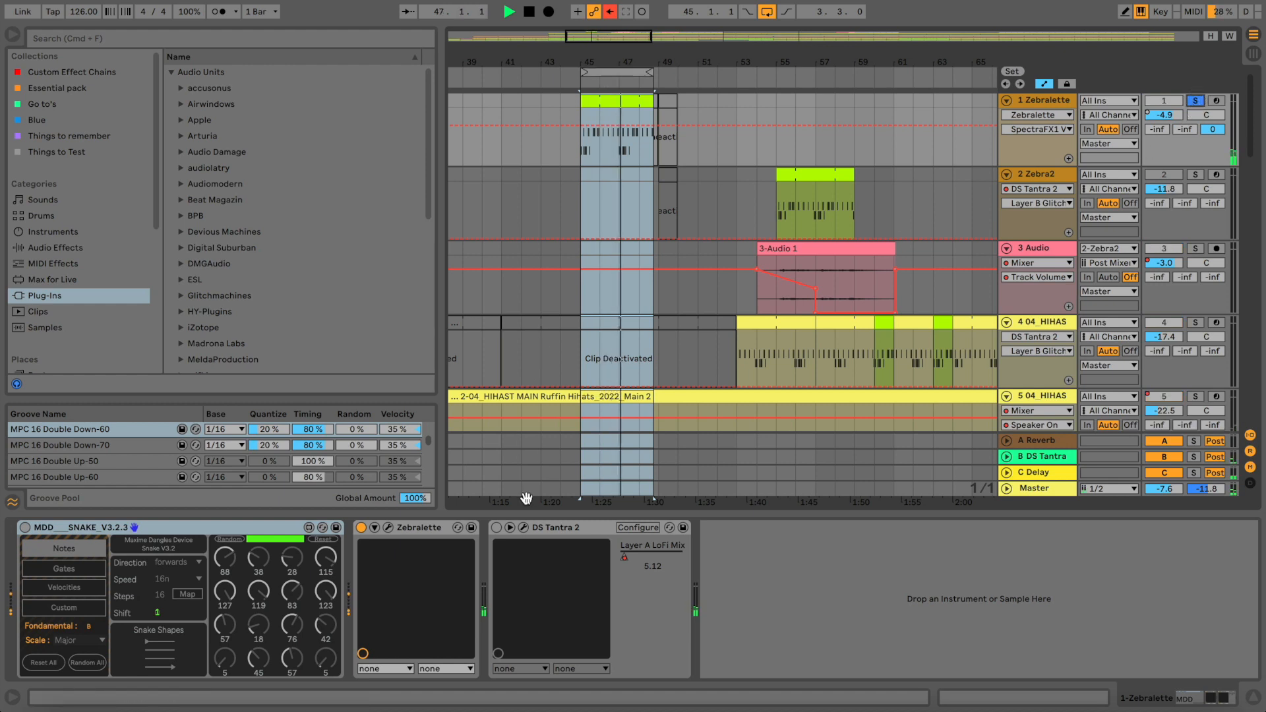
- Turn on the DS Tantra 2 effect on the Zebralette track and open its editor
{"action": "left_click", "coordinate": [496, 528]}
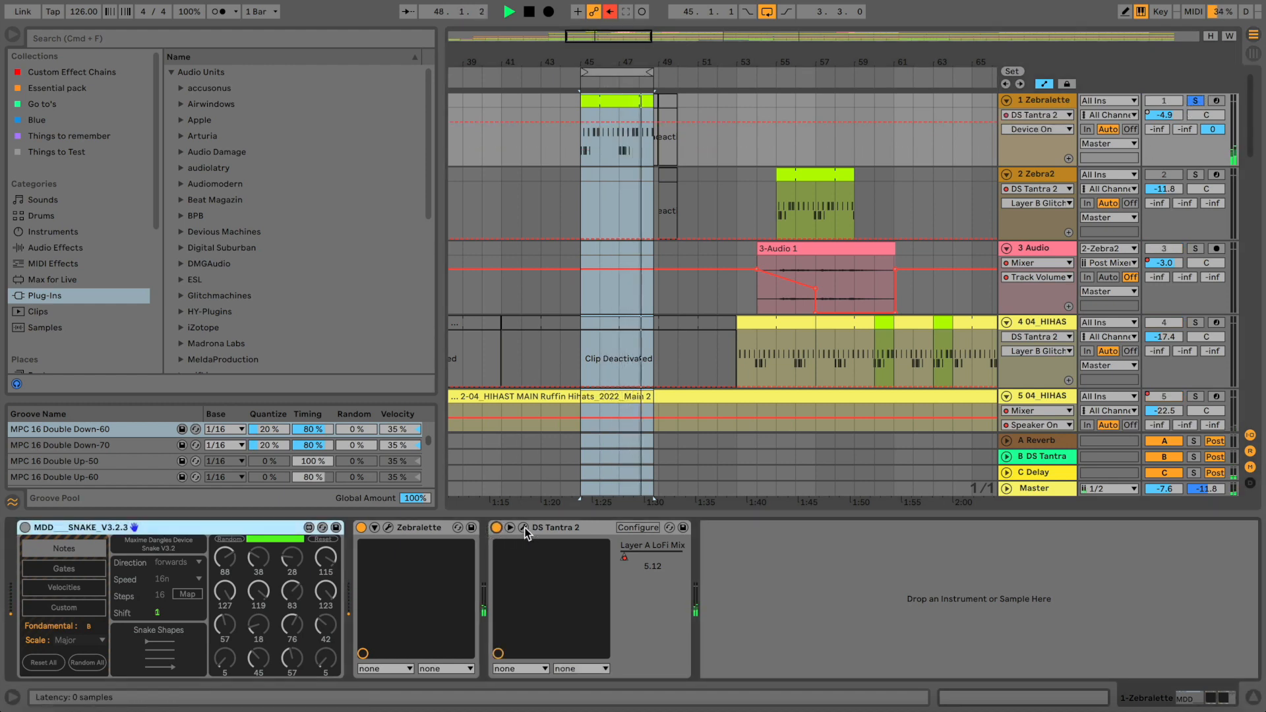
{"action": "left_click", "coordinate": [524, 528]}
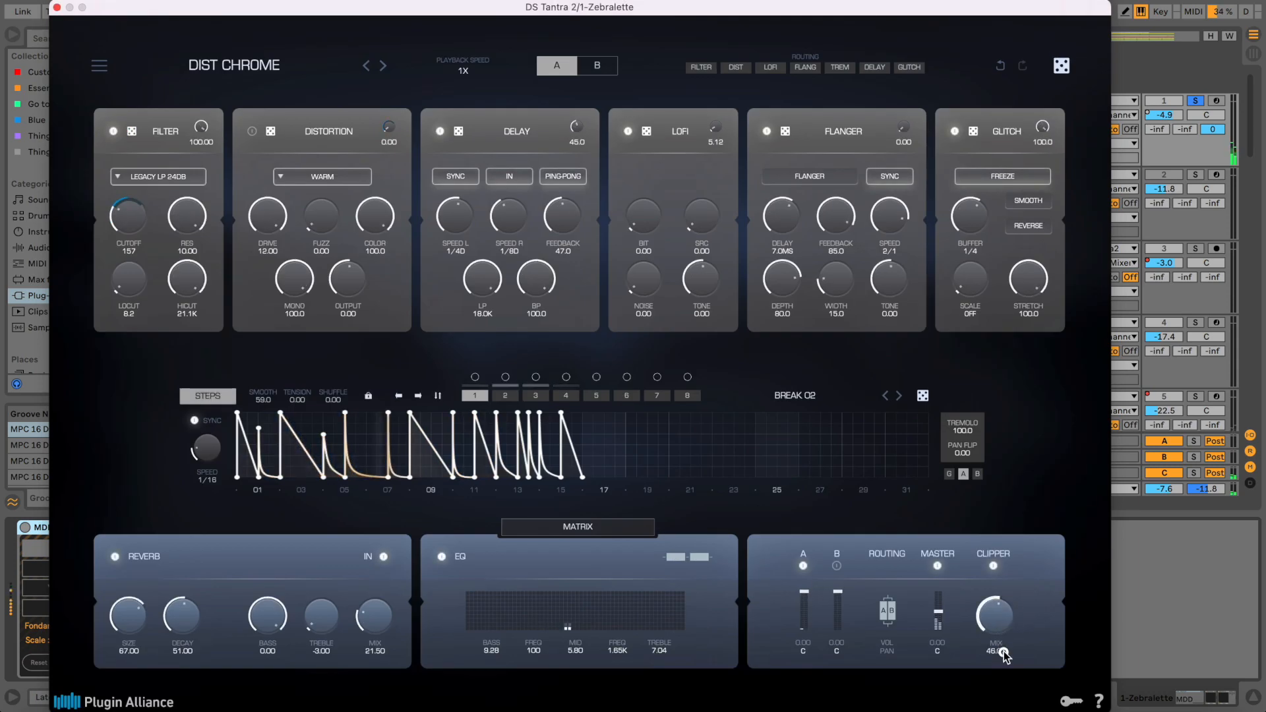
- Lower the DS Tantra 2 clipper mix to about 24, close the effect's editor and stop playback
{"action": "left_click_drag", "start_coordinate": [1003, 653], "coordinate": [1004, 687]}
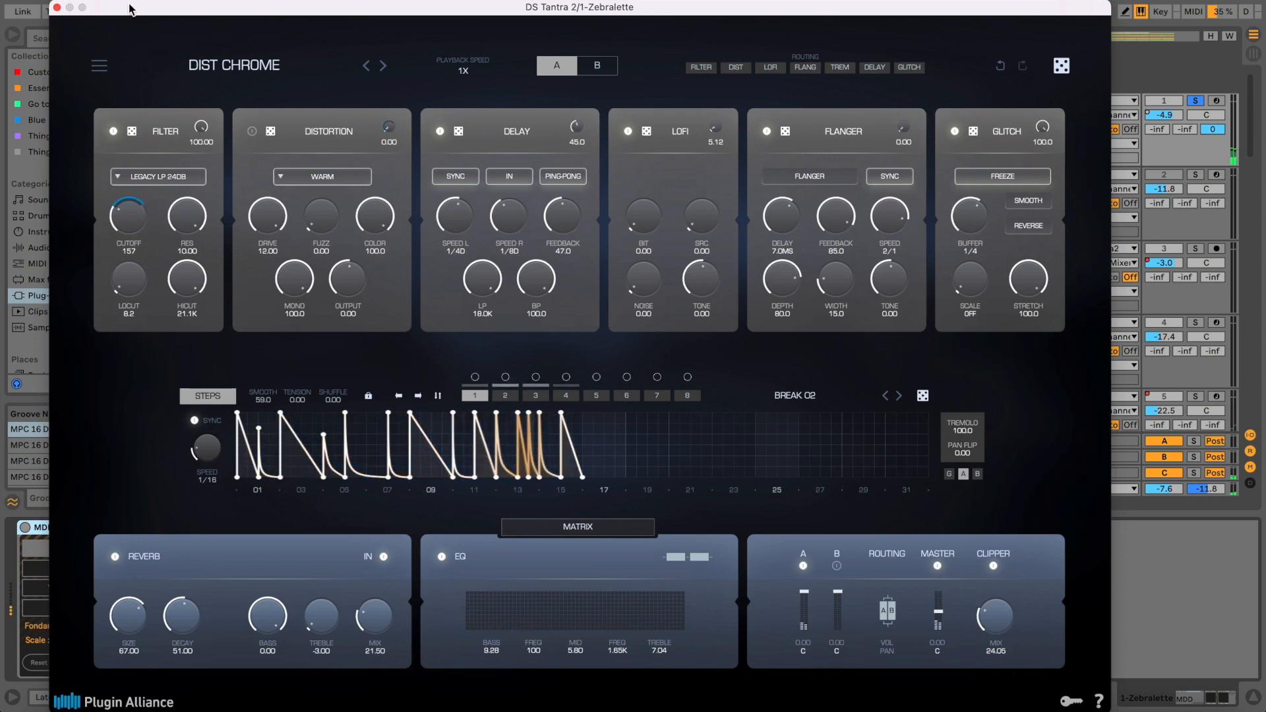
{"action": "left_click", "coordinate": [57, 8]}
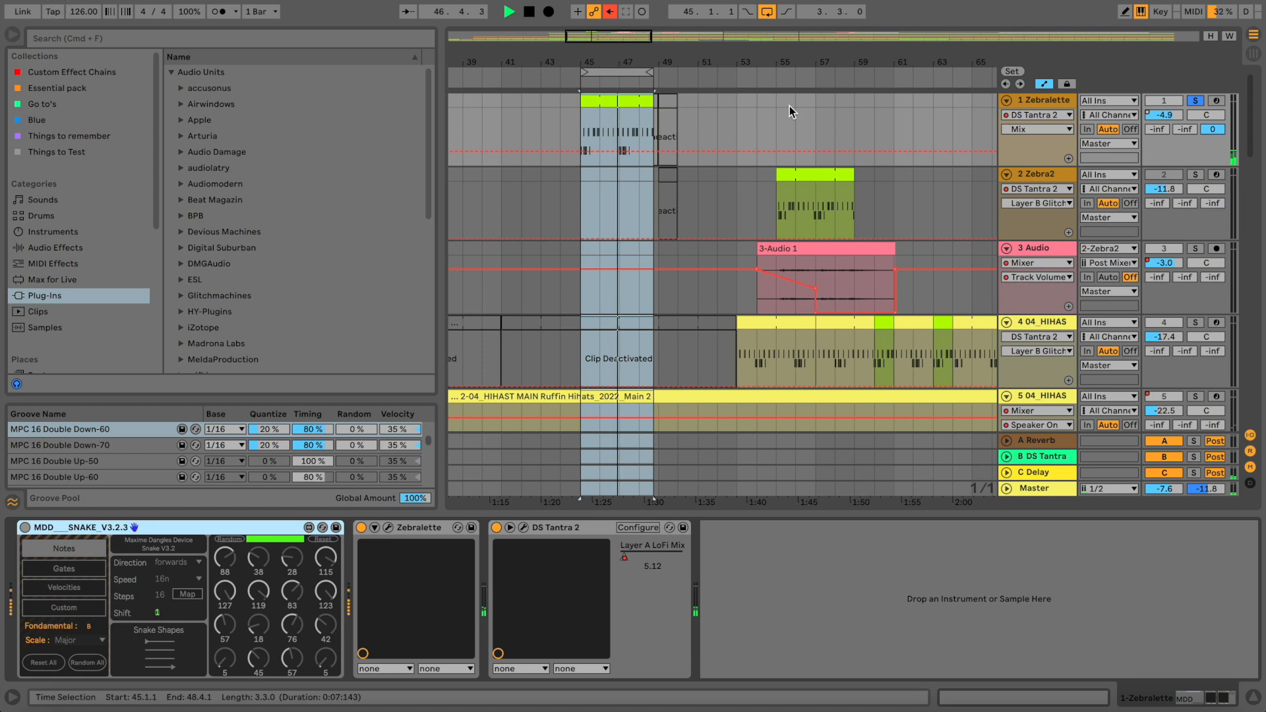
{"action": "key", "text": "space"}
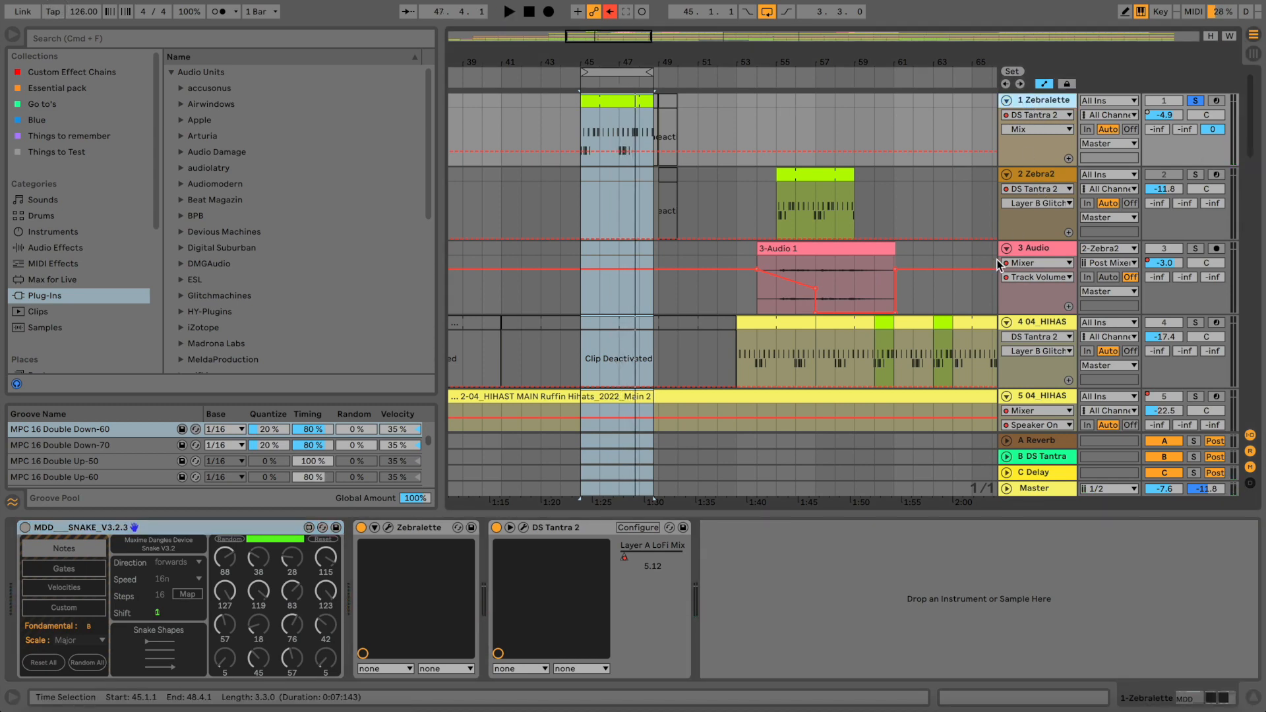
- Solo the Bassline track in place of Zebralette
{"action": "scroll", "coordinate": [1057, 222], "scroll_direction": "down", "scroll_amount": 10}
{"action": "scroll", "coordinate": [1057, 223], "scroll_direction": "down", "scroll_amount": 8}
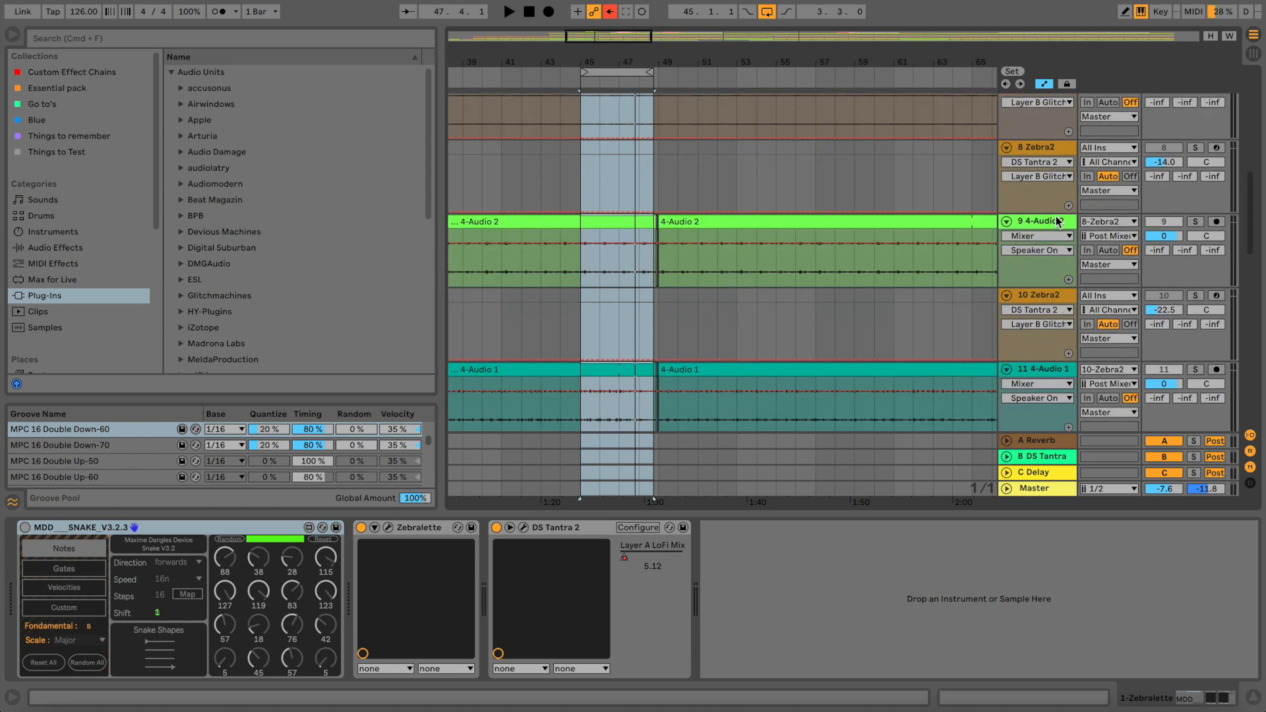
{"action": "left_click", "coordinate": [1040, 153]}
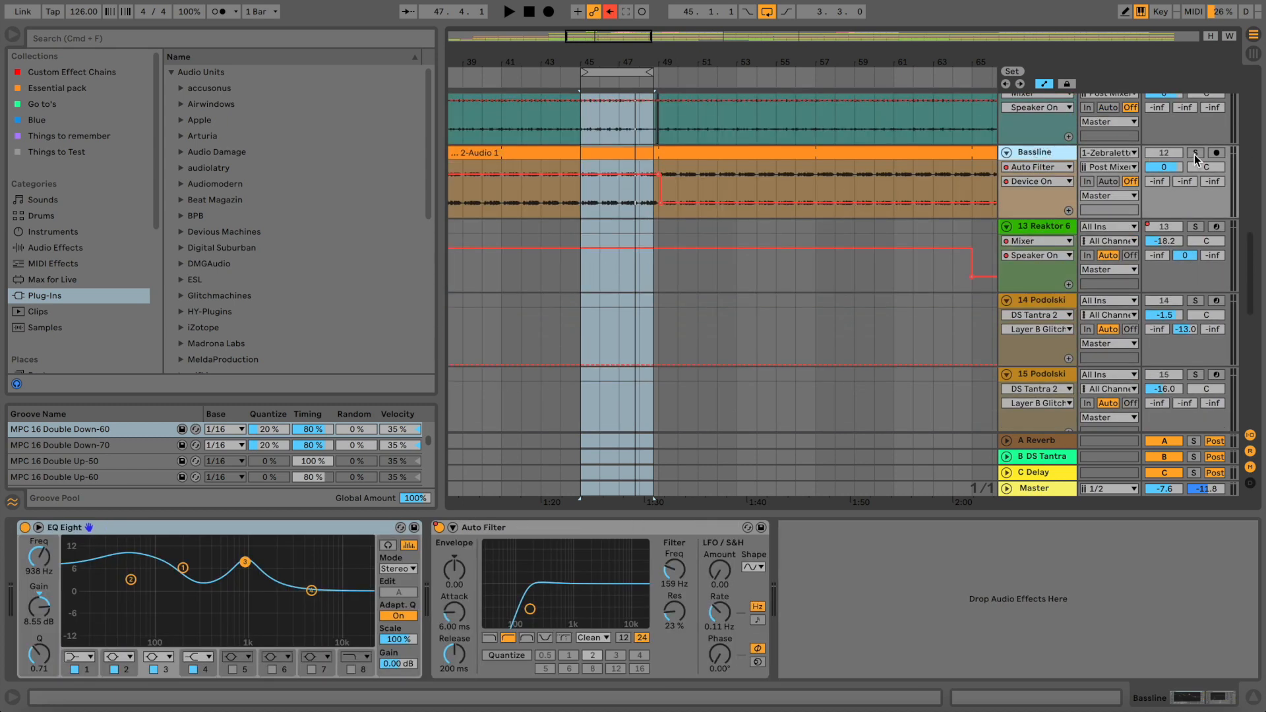
{"action": "left_click", "coordinate": [1195, 154]}
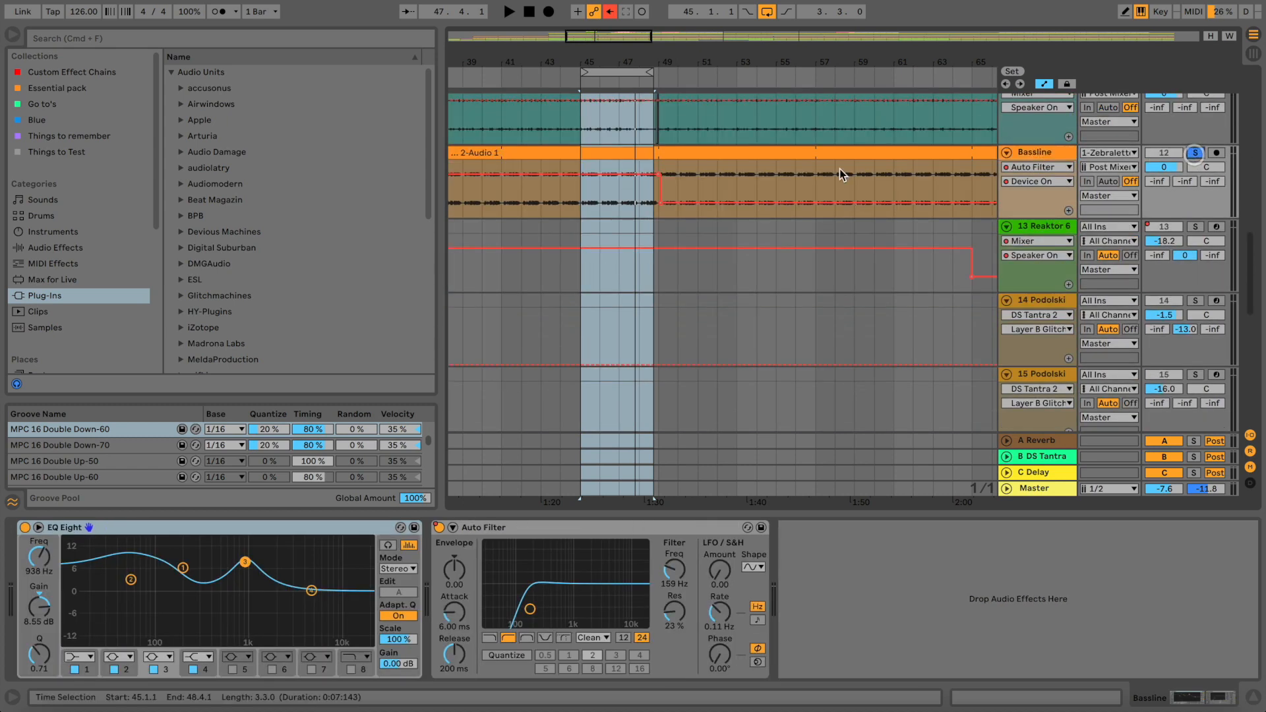
{"action": "left_click", "coordinate": [1059, 153]}
{"action": "scroll", "coordinate": [1094, 173], "scroll_direction": "up", "scroll_amount": 2}
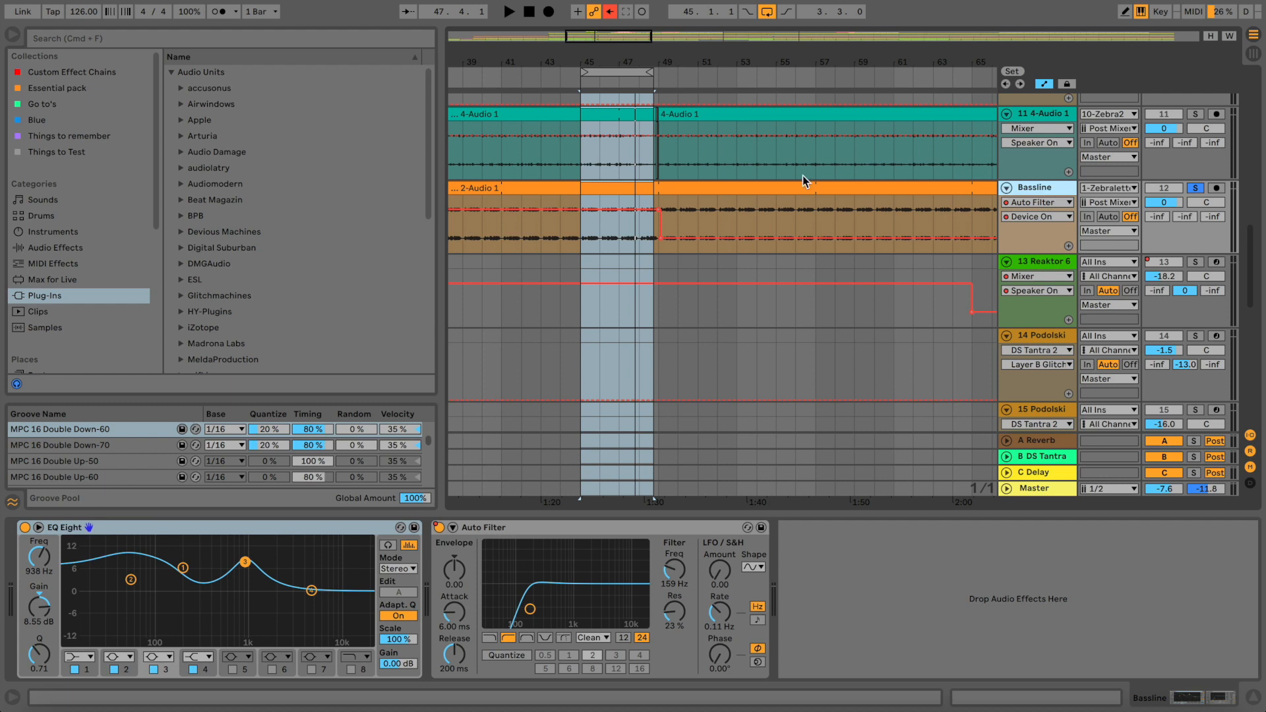
- Play the soloed Bassline from the loop region at bar 45, jumping ahead to about bar 50
{"action": "left_click", "coordinate": [625, 73]}
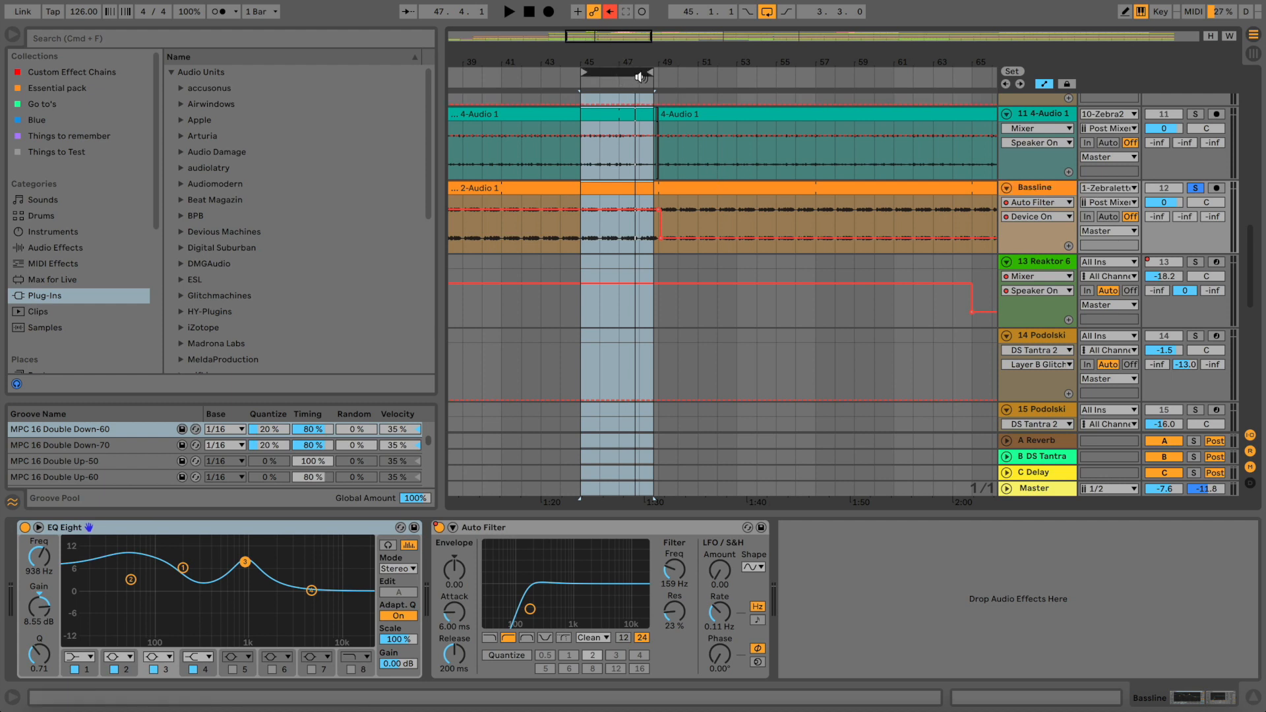
{"action": "key", "text": "space"}
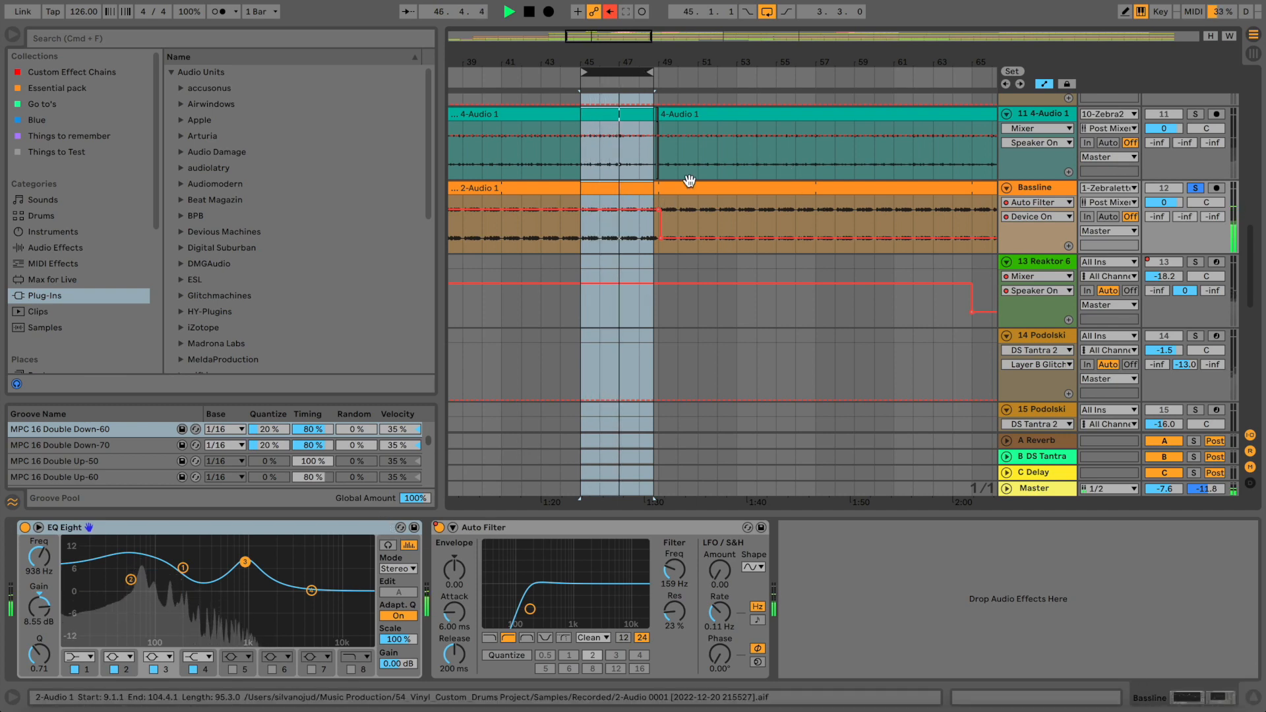
{"action": "left_click_drag", "start_coordinate": [690, 60], "coordinate": [625, 56]}
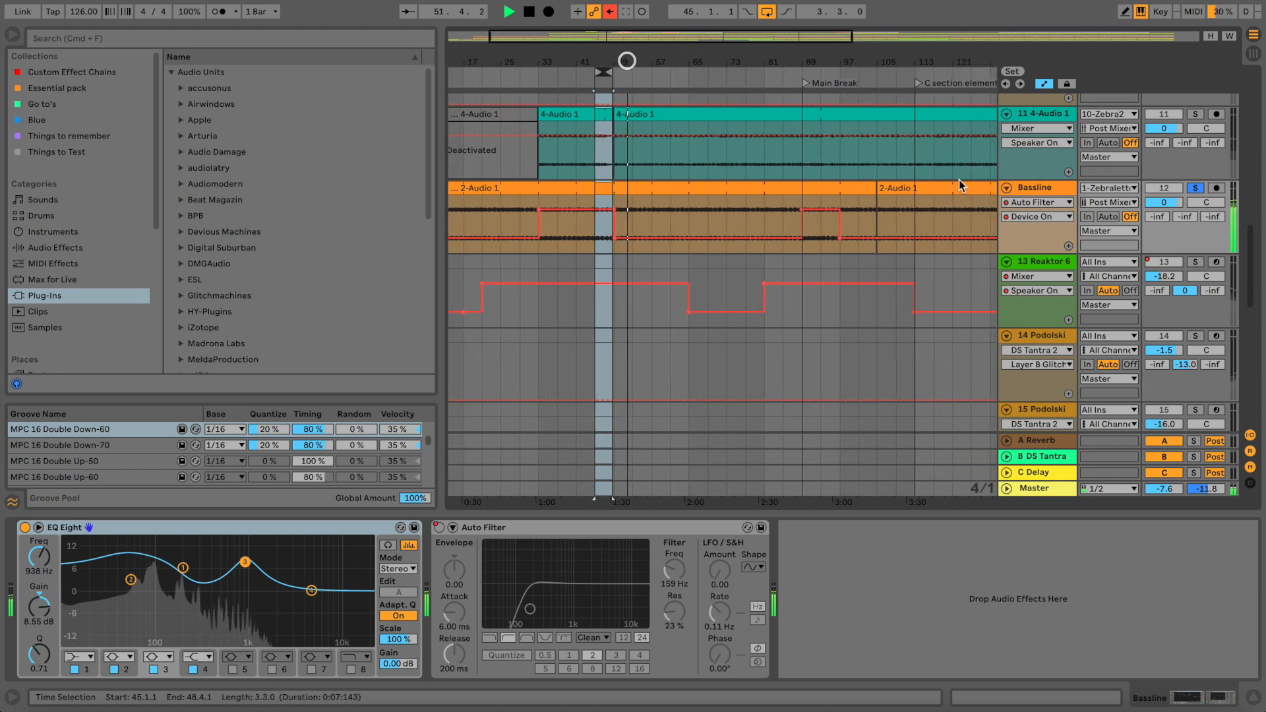
- Unsolo the Bassline, listen to it in the full mix alongside the other tracks and stop playback
{"action": "left_click", "coordinate": [1195, 188]}
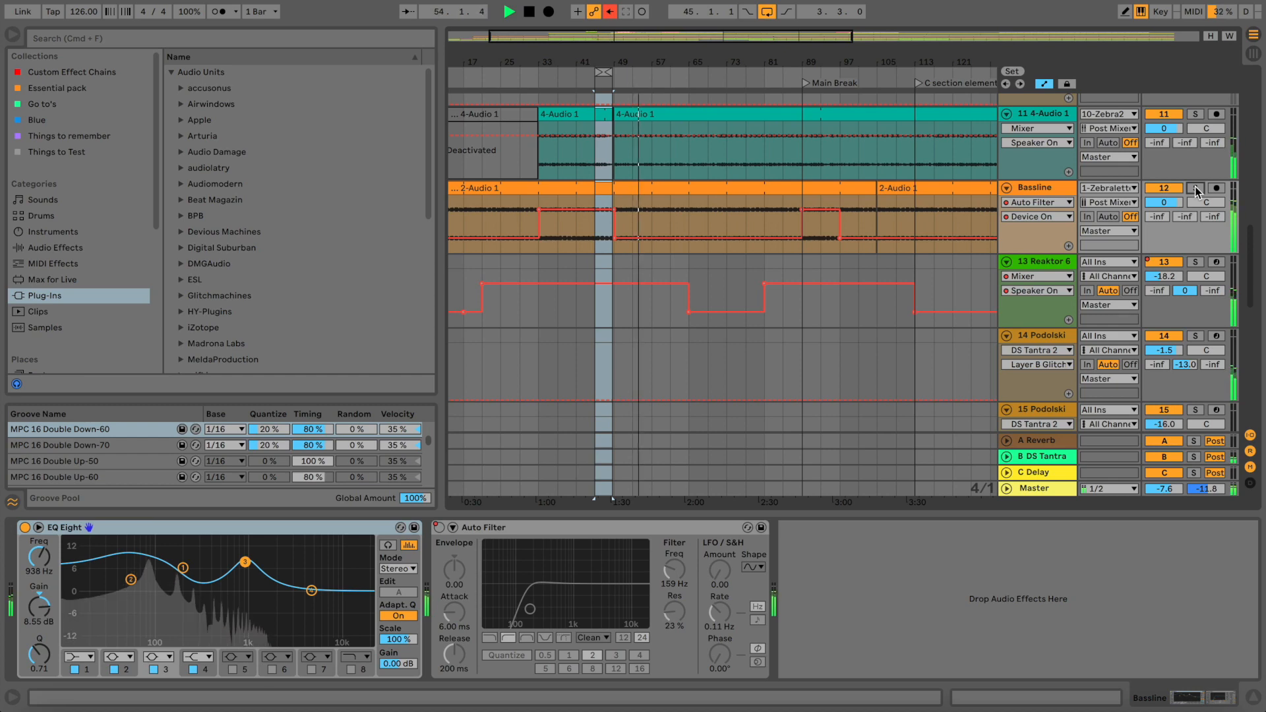
{"action": "scroll", "coordinate": [1066, 189], "scroll_direction": "up", "scroll_amount": 10}
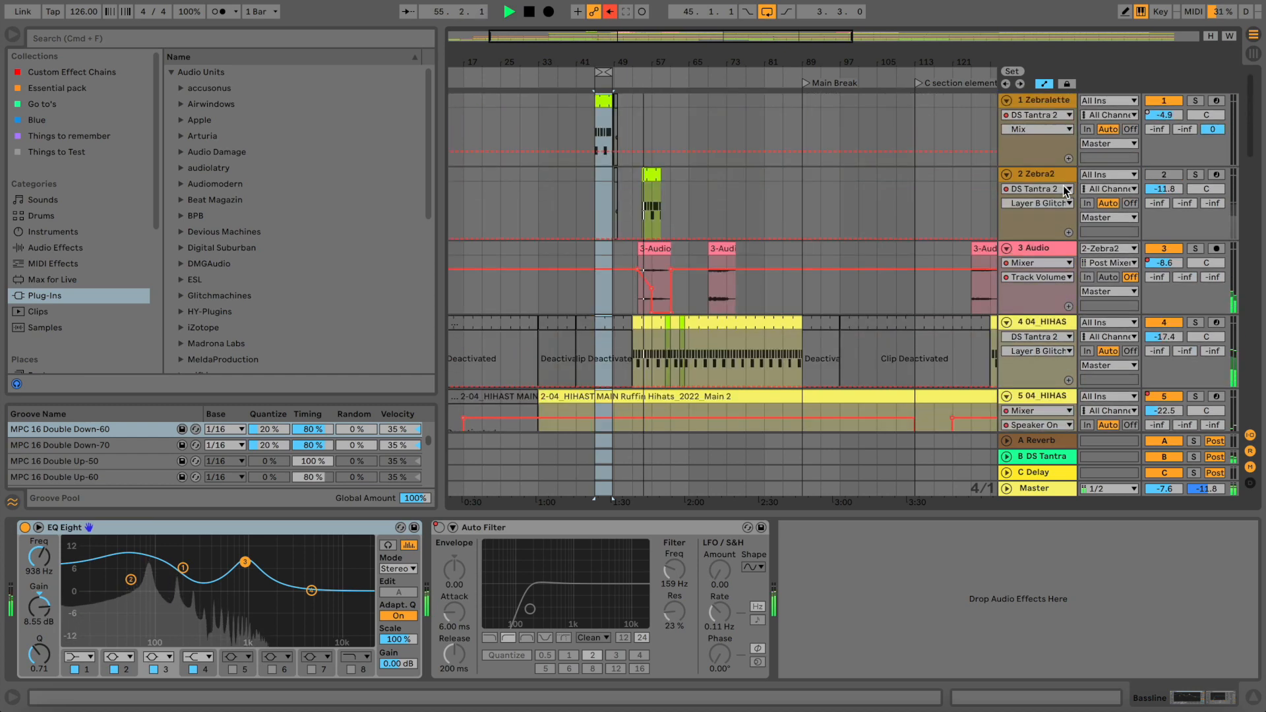
{"action": "left_click", "coordinate": [1047, 100]}
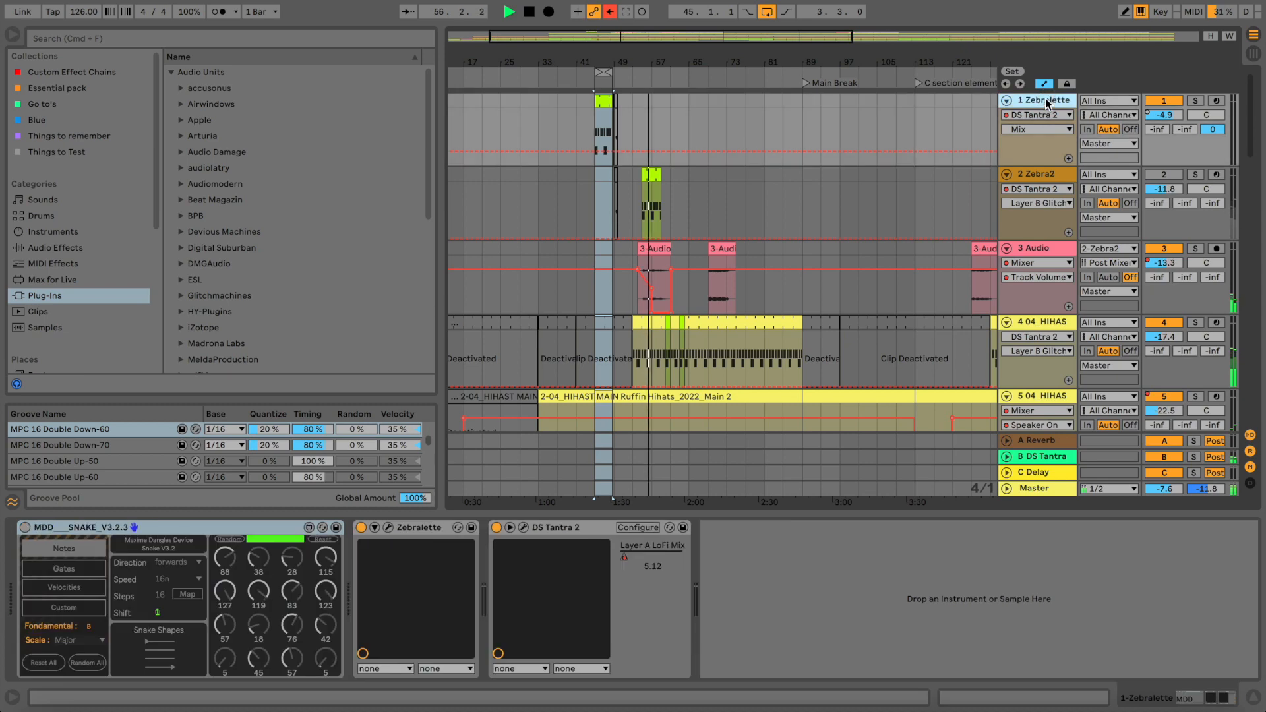
{"action": "scroll", "coordinate": [1082, 175], "scroll_direction": "down", "scroll_amount": 6}
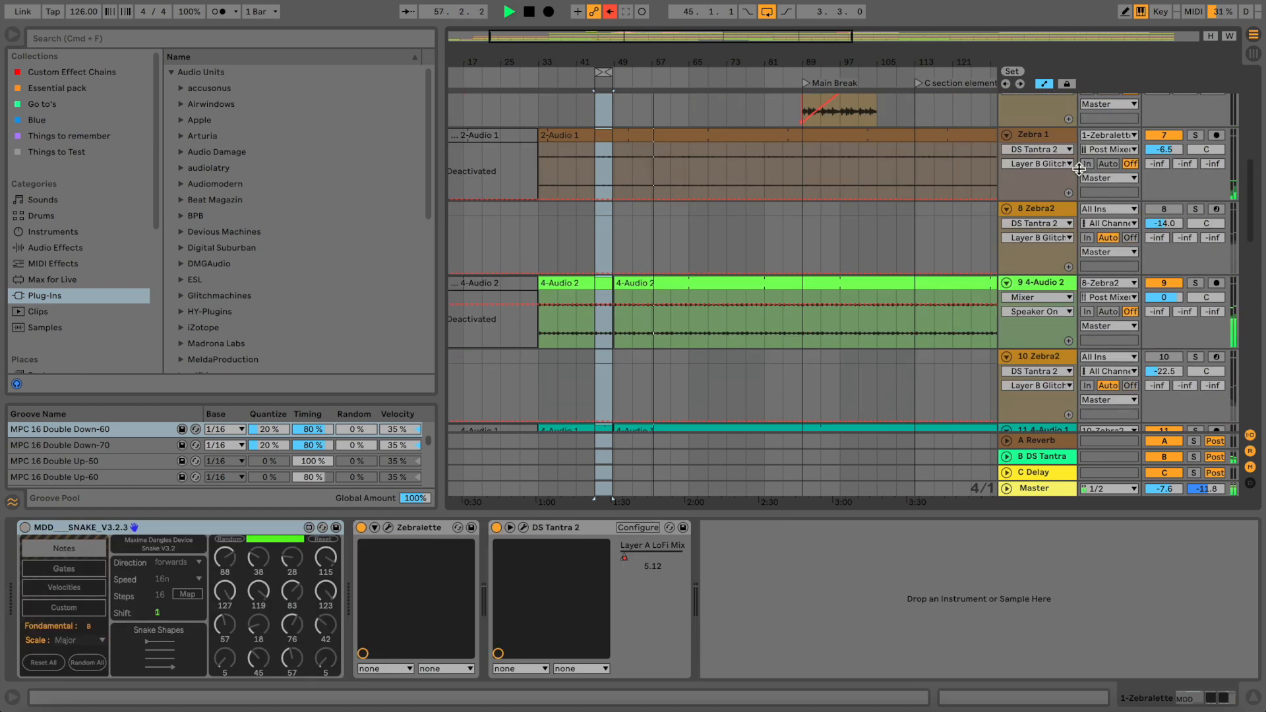
{"action": "scroll", "coordinate": [1064, 226], "scroll_direction": "down", "scroll_amount": 4}
{"action": "left_click", "coordinate": [1058, 279]}
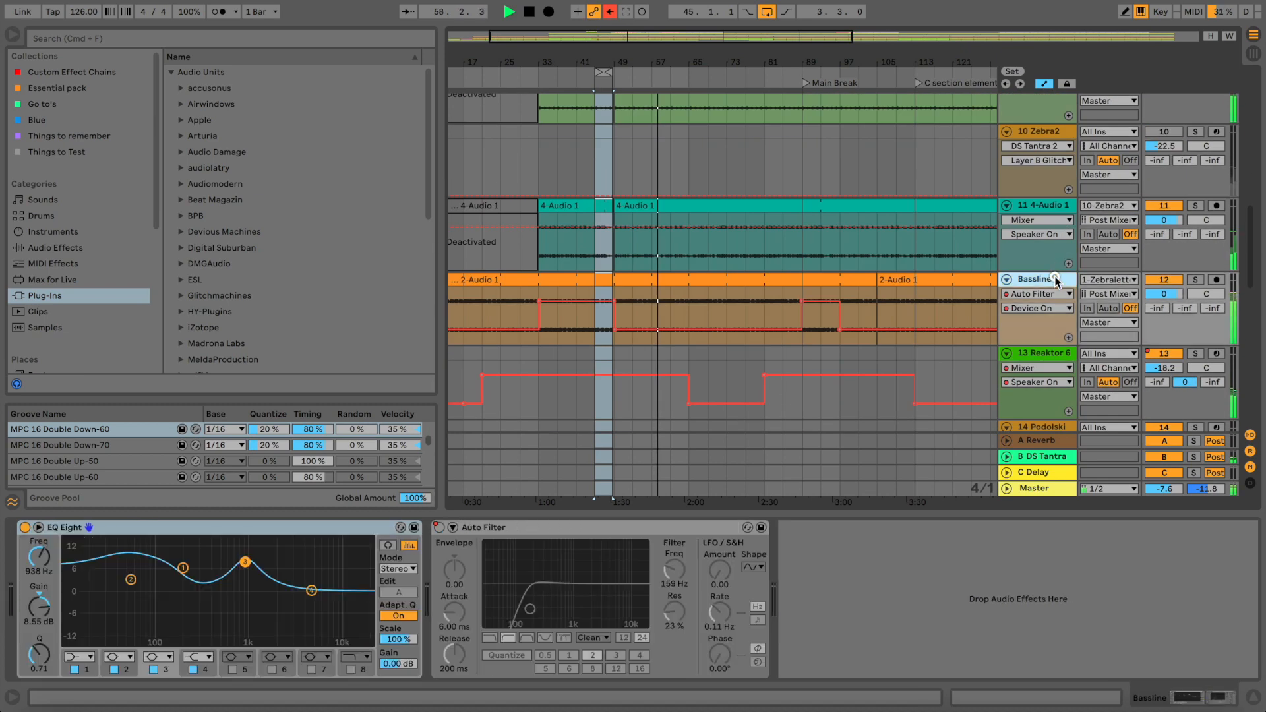
{"action": "scroll", "coordinate": [1056, 257], "scroll_direction": "down", "scroll_amount": 1}
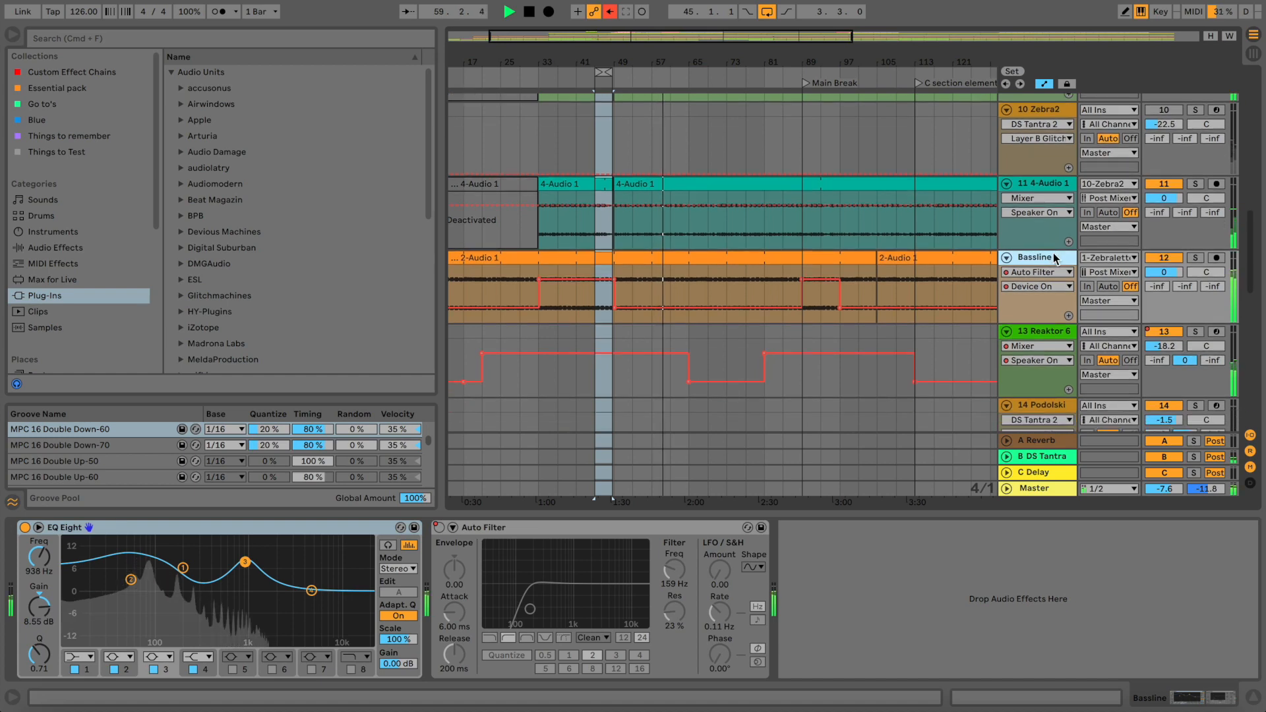
{"action": "key", "text": "space"}
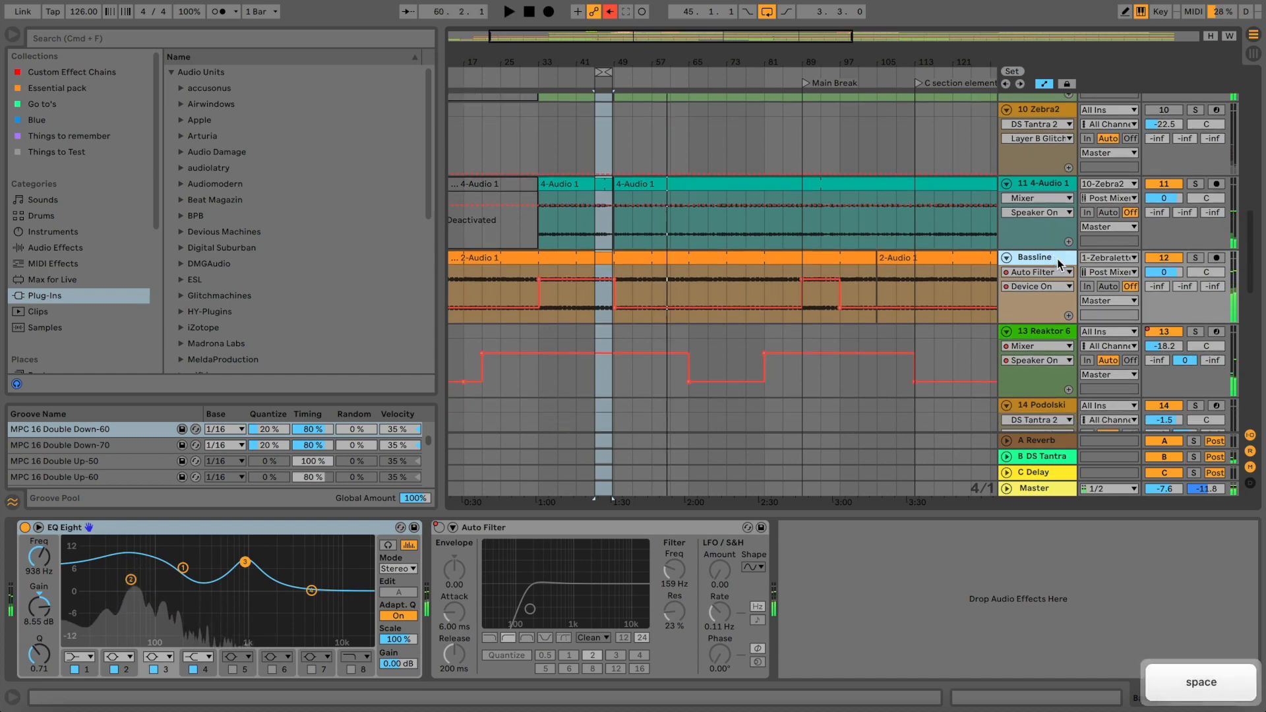
- Turn off DS Tantra 2 on the Zebralette track and solo the track
{"action": "scroll", "coordinate": [1045, 259], "scroll_direction": "up", "scroll_amount": 10}
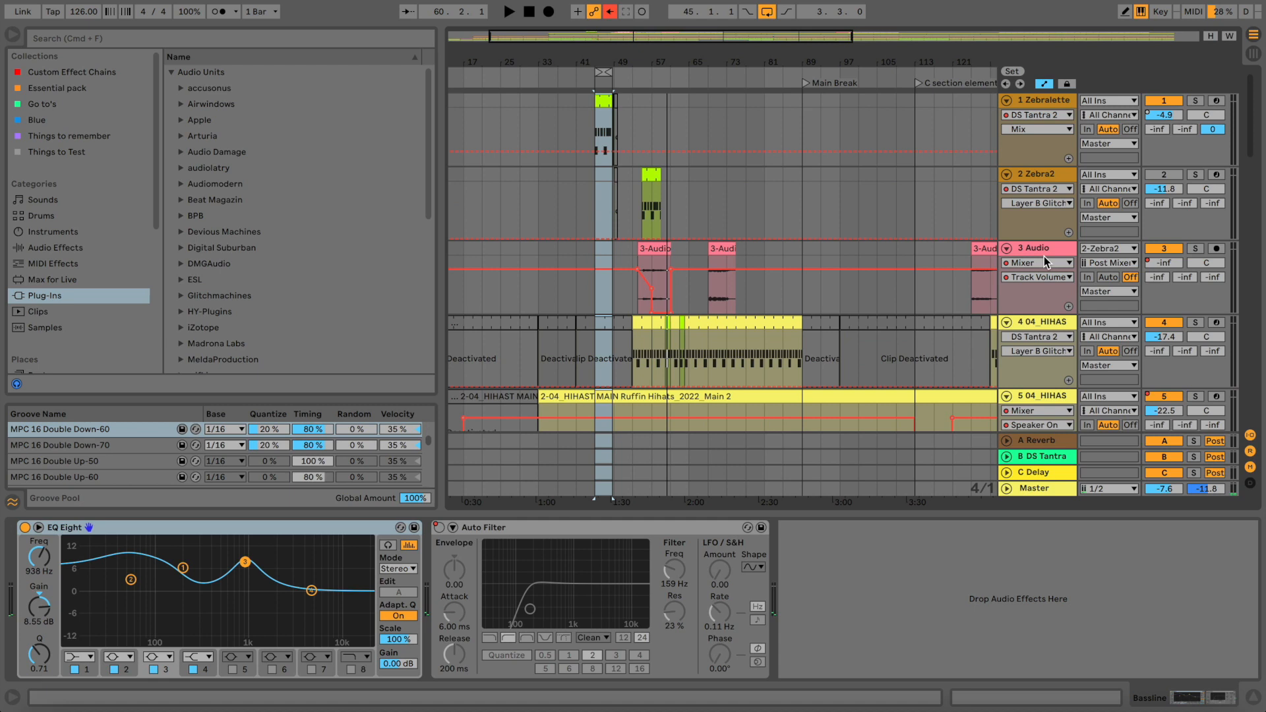
{"action": "left_click", "coordinate": [1038, 102]}
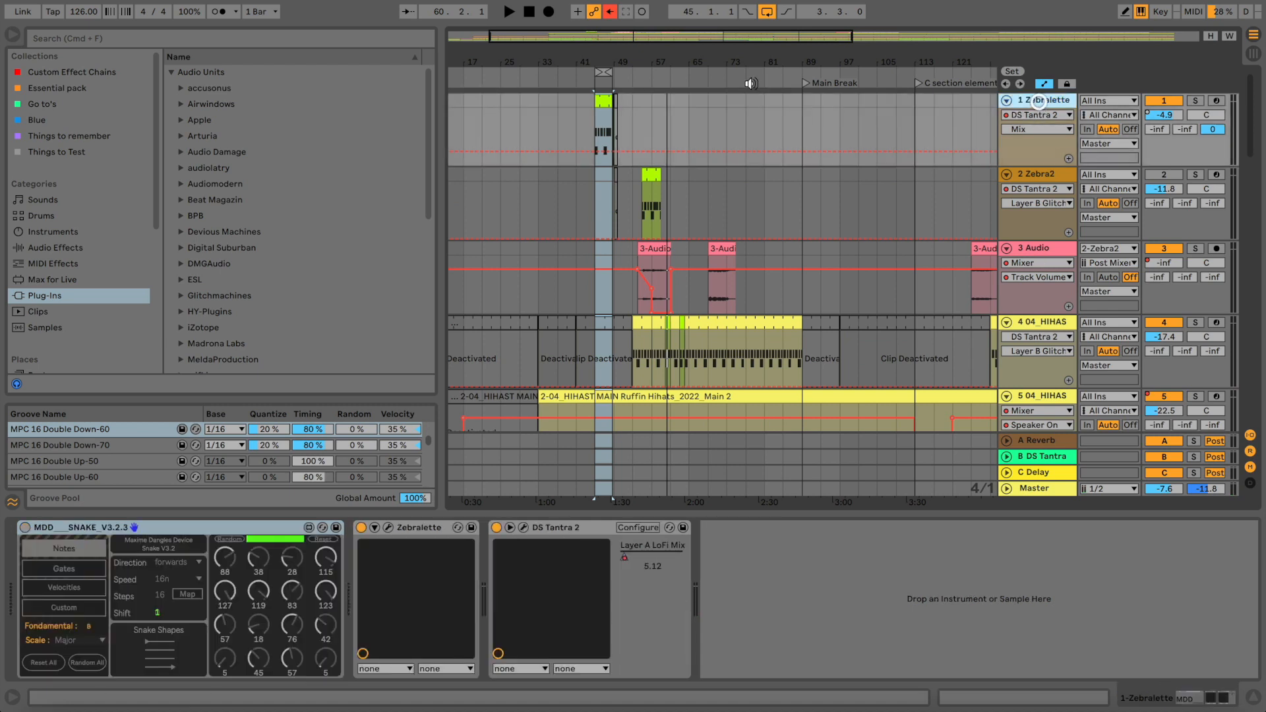
{"action": "left_click", "coordinate": [598, 71]}
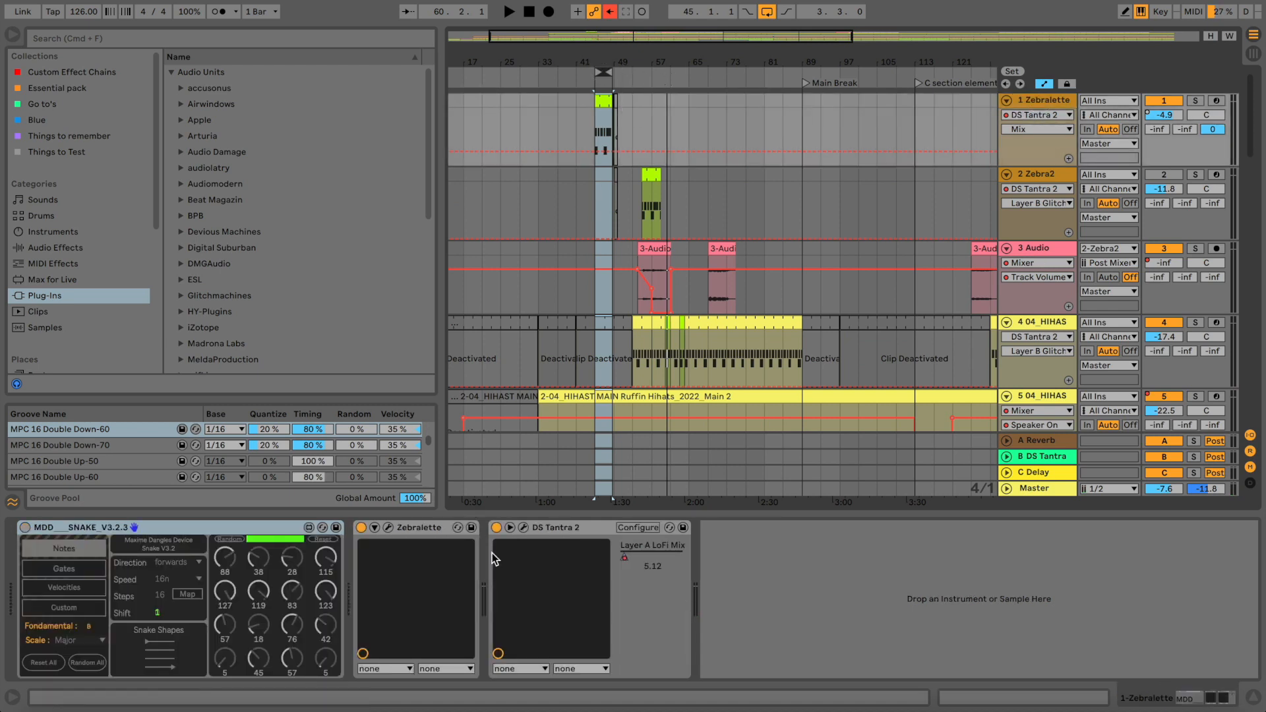
{"action": "left_click", "coordinate": [496, 527]}
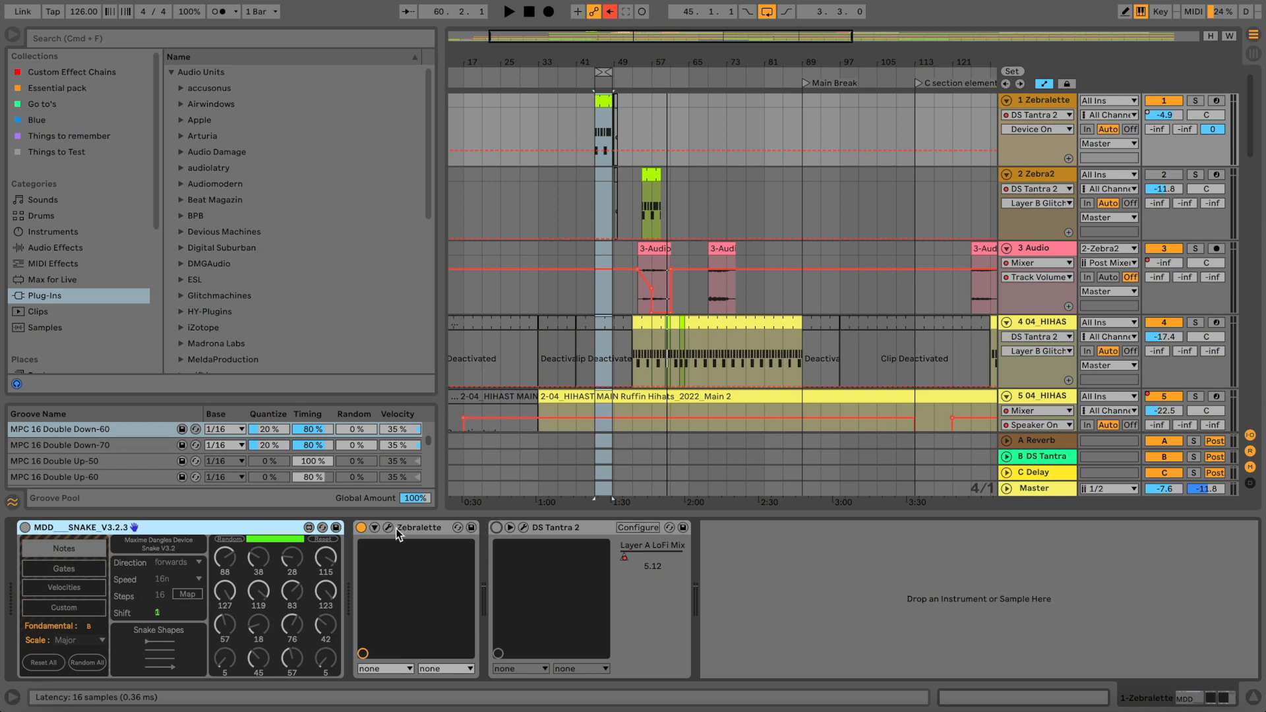
{"action": "left_click", "coordinate": [1194, 100]}
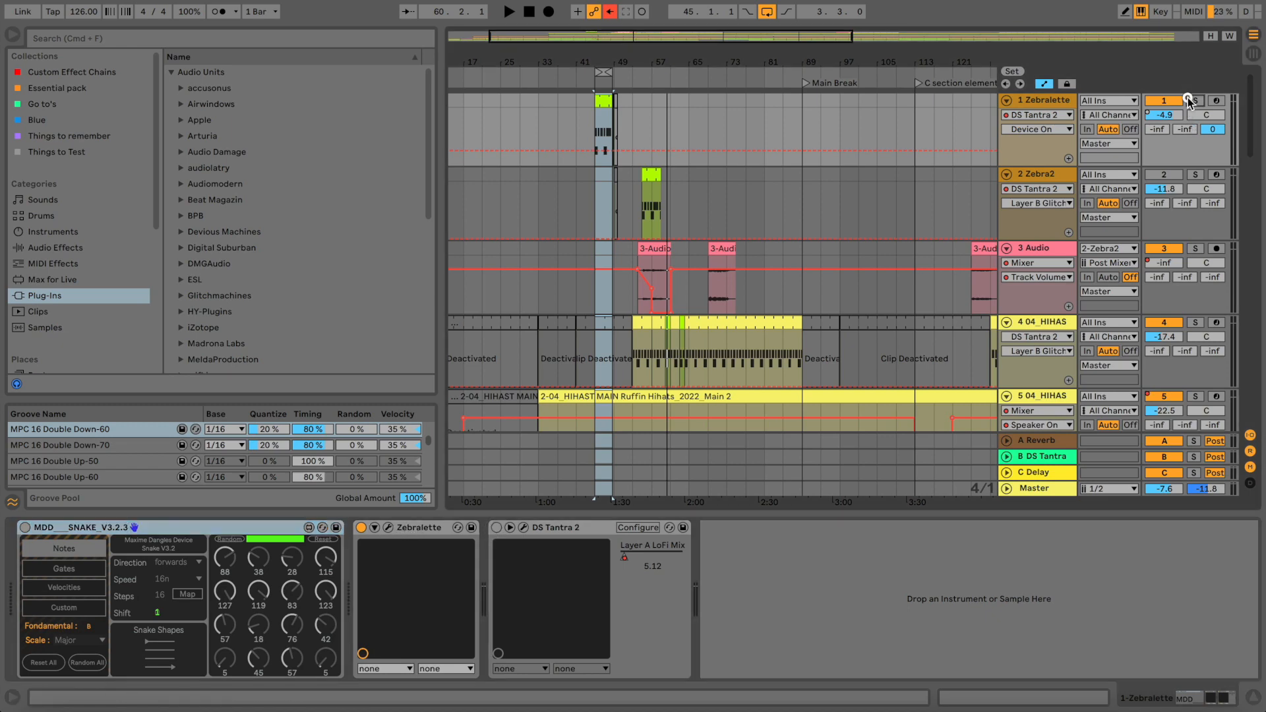
- Load the SM Bubb preset from Zebralette's 01 Basses folder and start playback
{"action": "left_click", "coordinate": [389, 528]}
{"action": "left_click", "coordinate": [332, 71]}
{"action": "left_click", "coordinate": [372, 271]}
{"action": "key", "text": "space"}
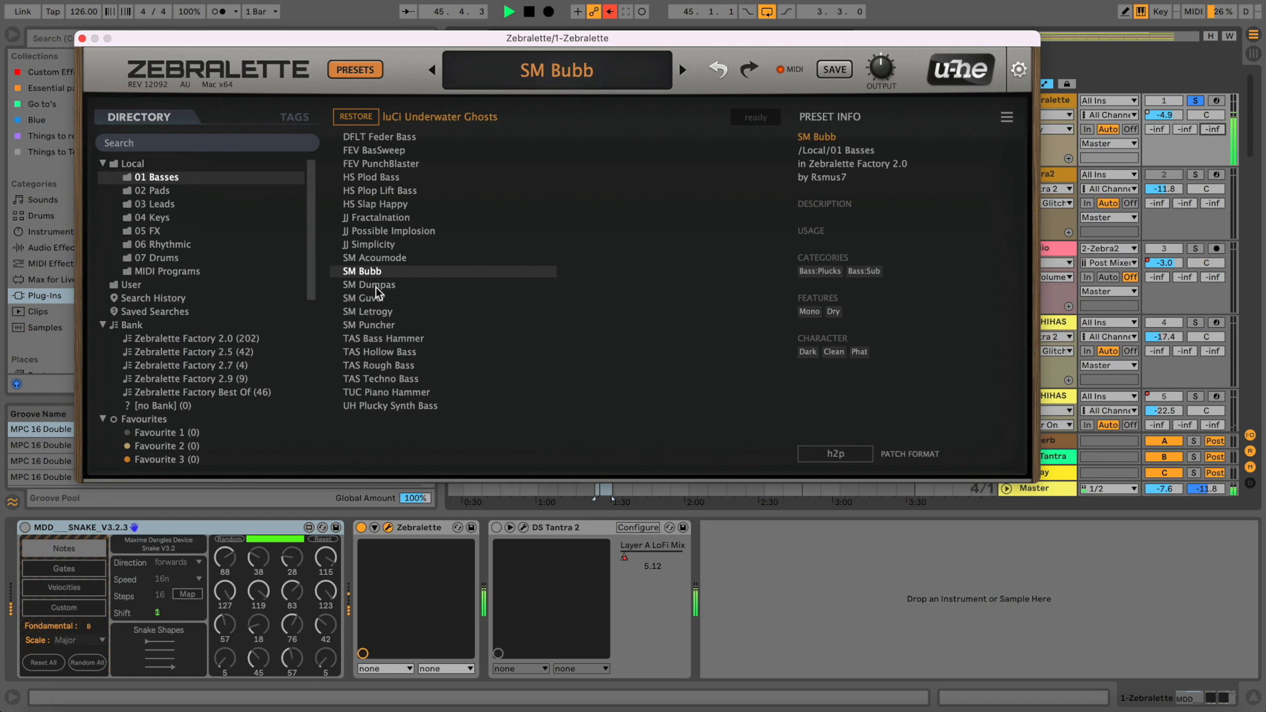
- Audition the bass presets following SM Bubb, settle on TAS Techno Bass and return to the synth controls
{"action": "key", "text": "Down"}
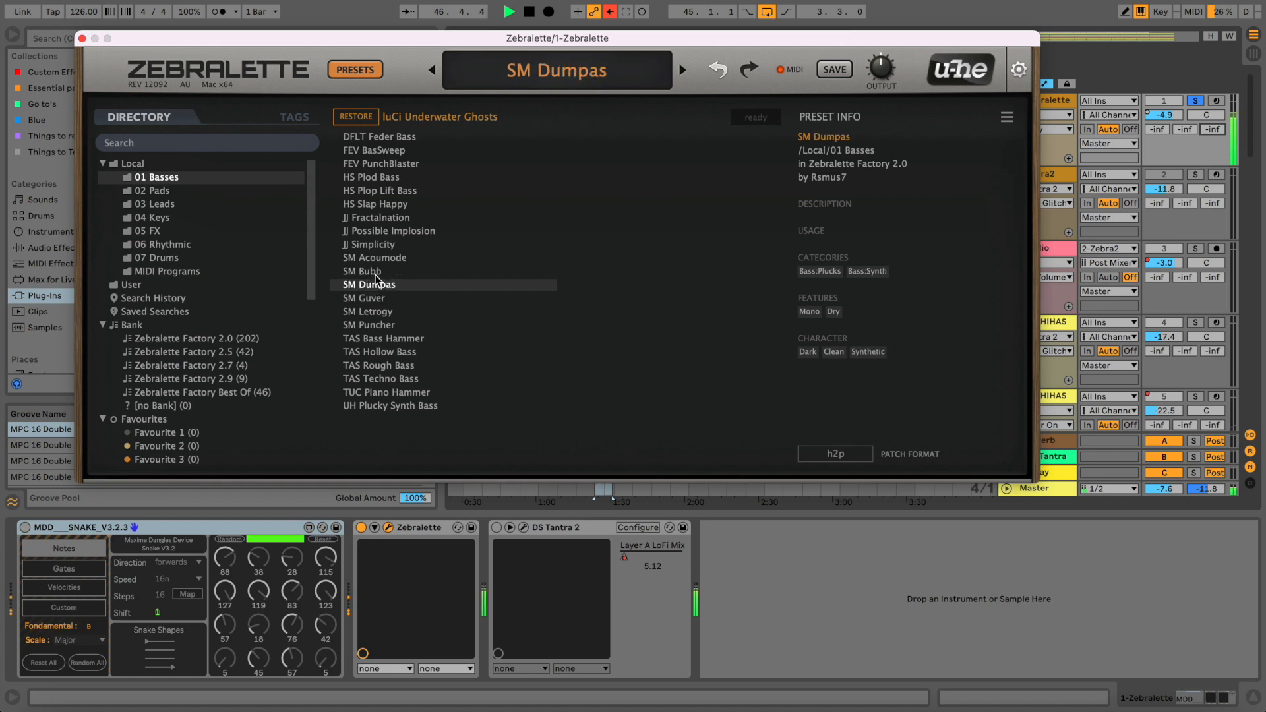
{"action": "left_click", "coordinate": [374, 275]}
{"action": "left_click", "coordinate": [373, 288]}
{"action": "key", "text": "Down"}
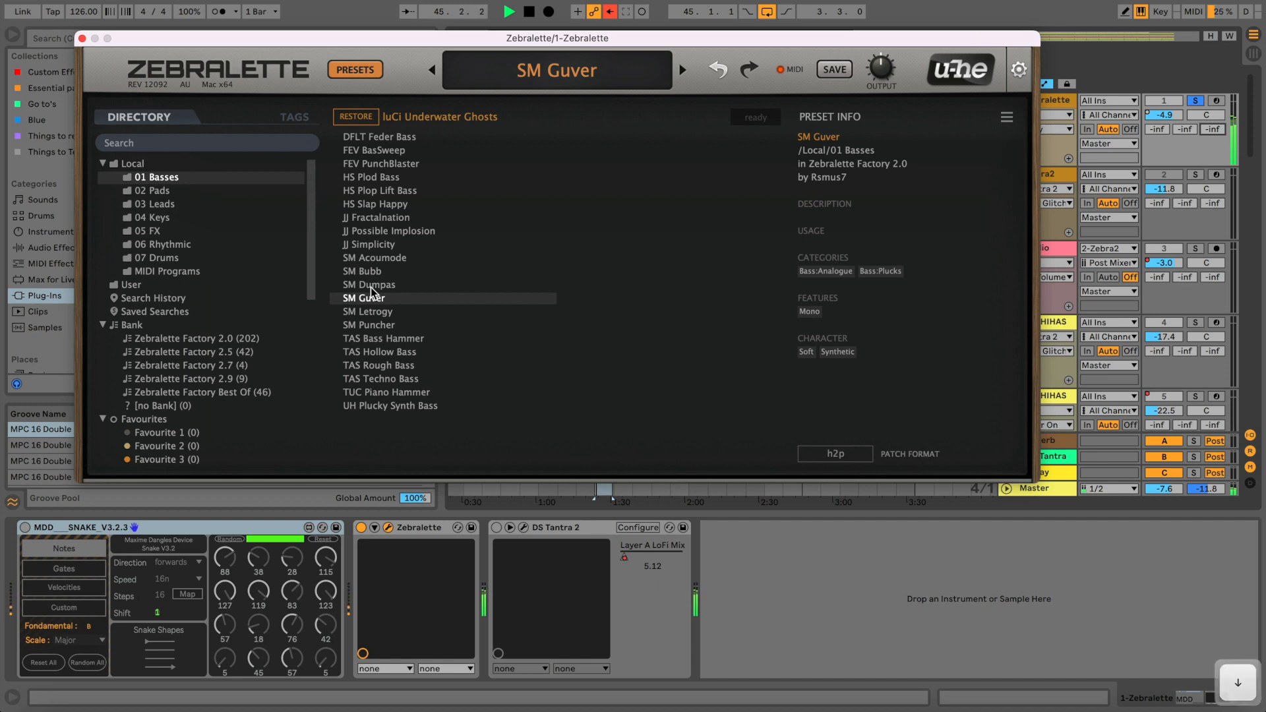
{"action": "key", "text": "Down"}
{"action": "key", "text": "Down"}
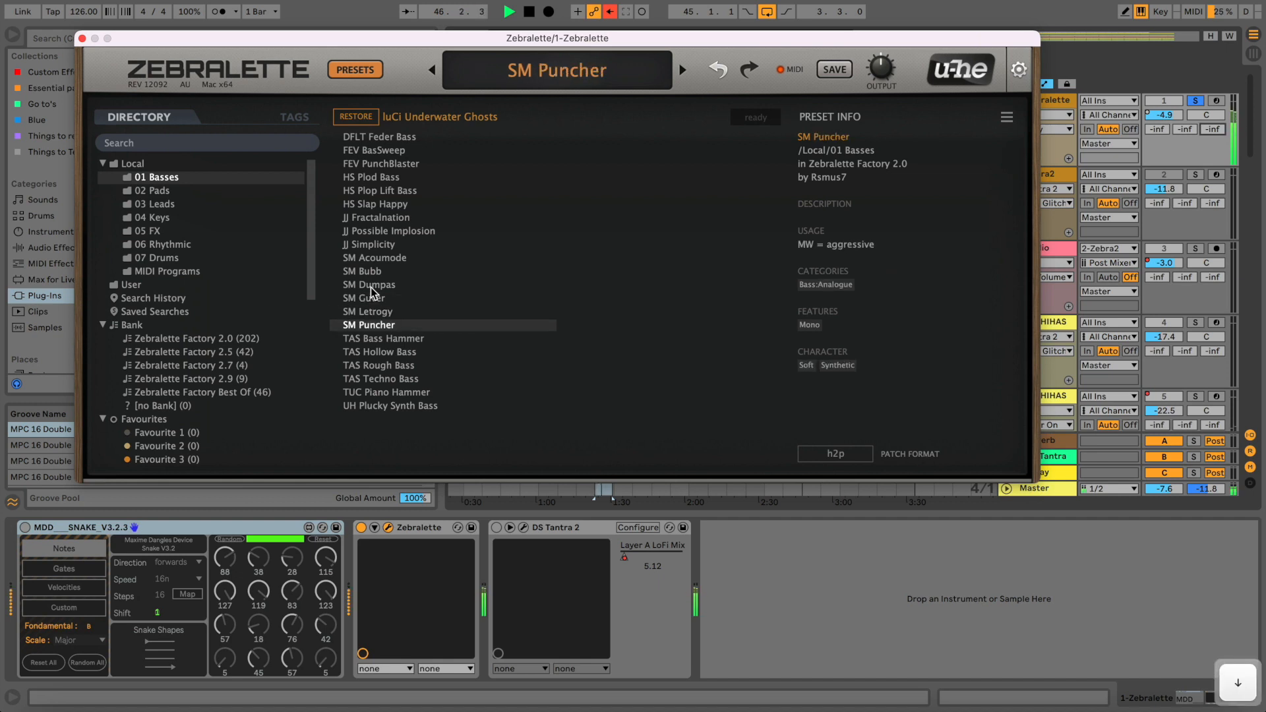
{"action": "key", "text": "Down"}
{"action": "key", "text": "Down"}
{"action": "key", "text": "Down"}
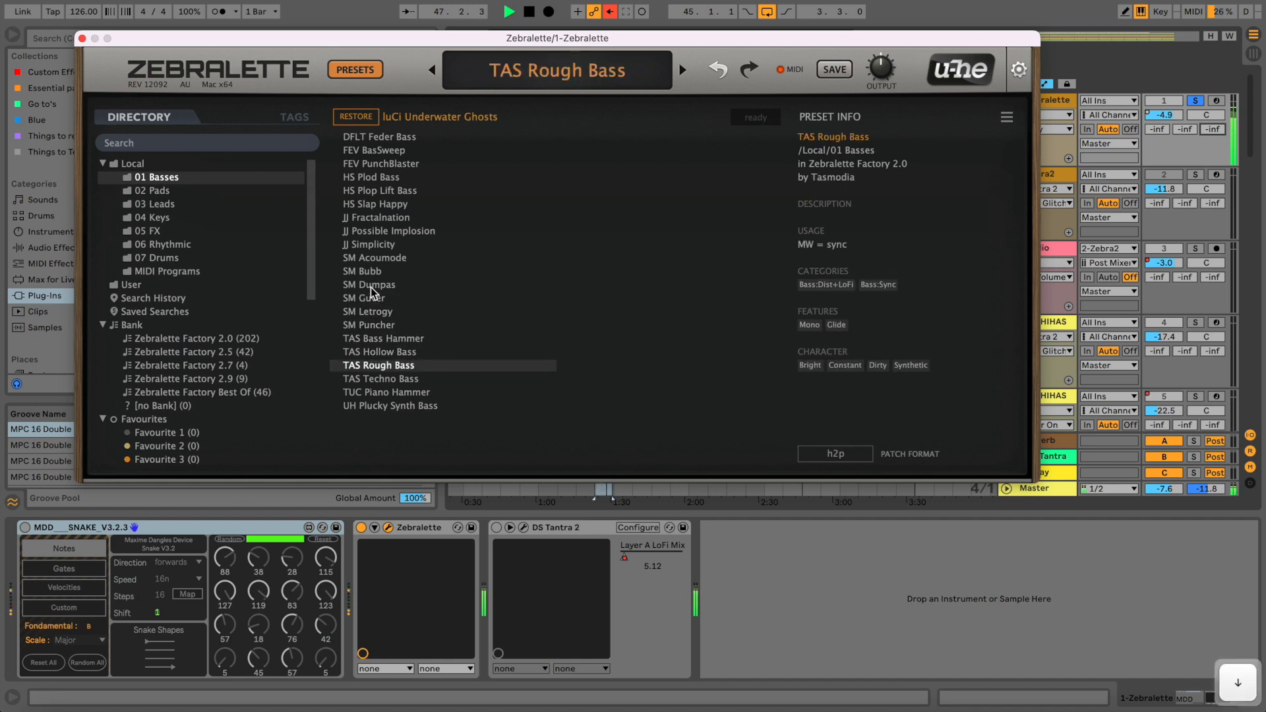
{"action": "key", "text": "Down"}
{"action": "key", "text": "Down"}
{"action": "key", "text": "Up"}
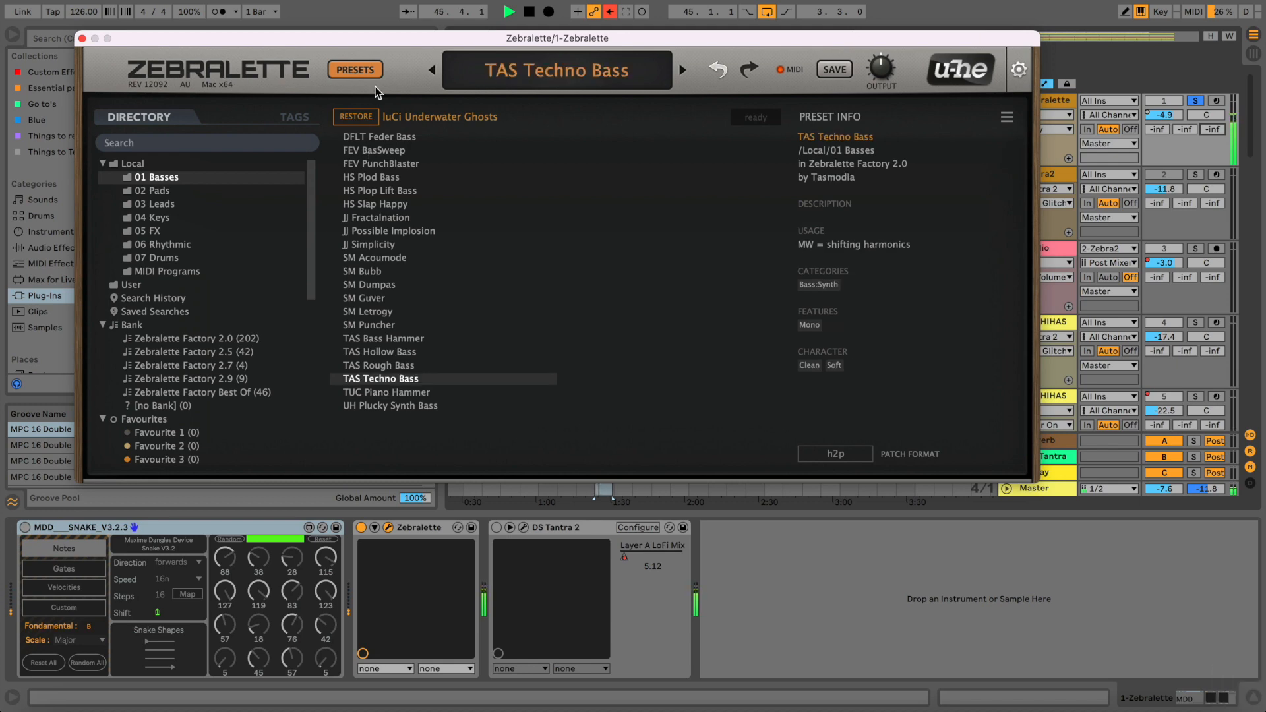
{"action": "left_click", "coordinate": [360, 72]}
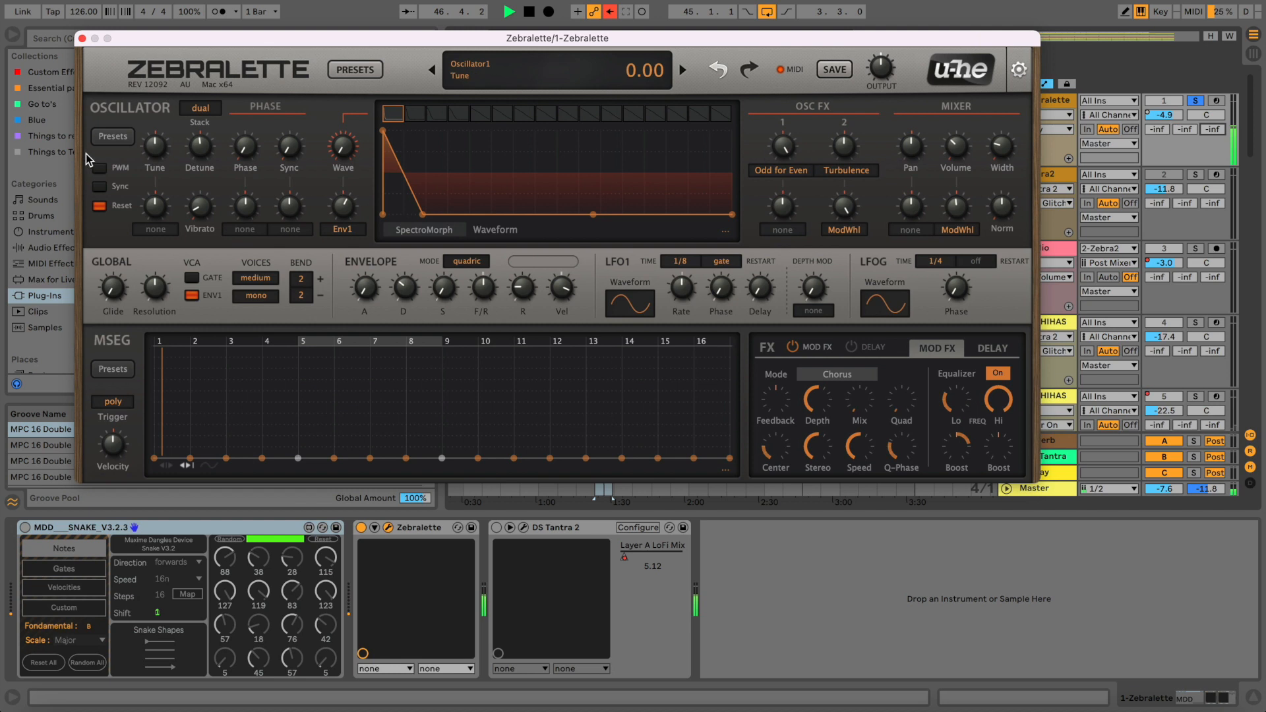
- Audition the oscillator with quad and single stacking and set the stack back to dual
{"action": "left_click", "coordinate": [201, 107]}
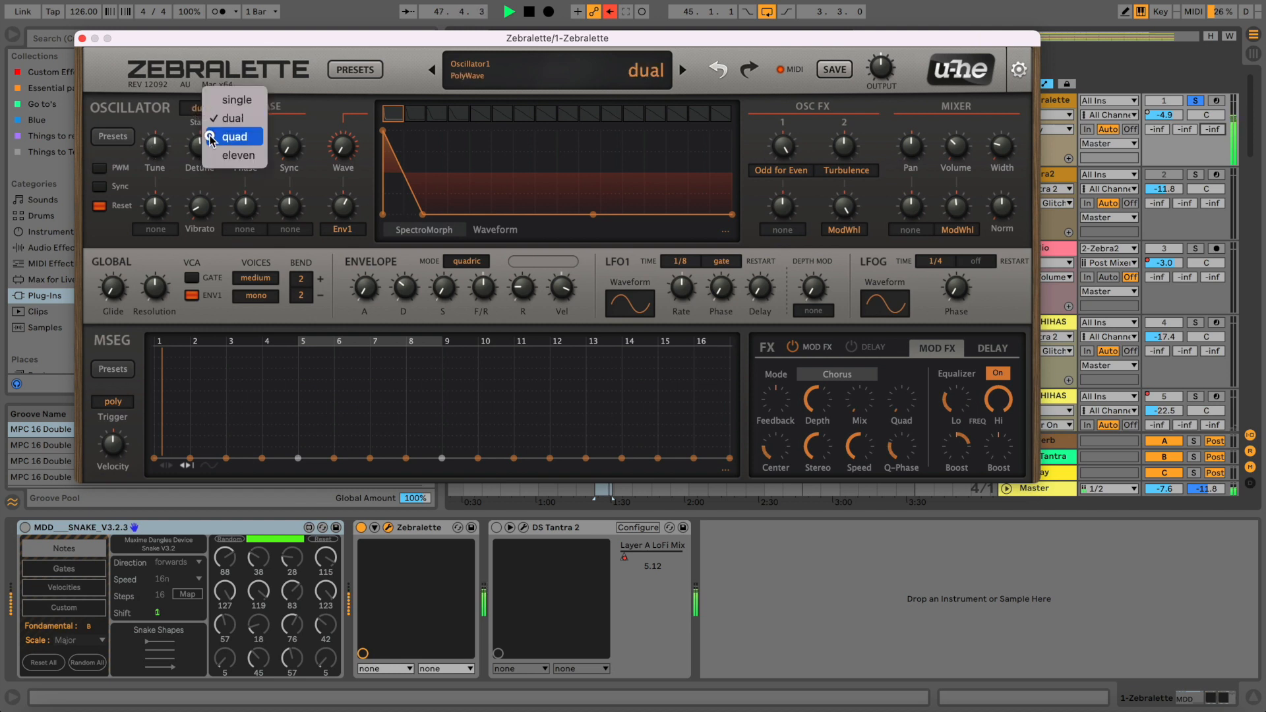
{"action": "left_click", "coordinate": [210, 121]}
{"action": "left_click", "coordinate": [208, 117]}
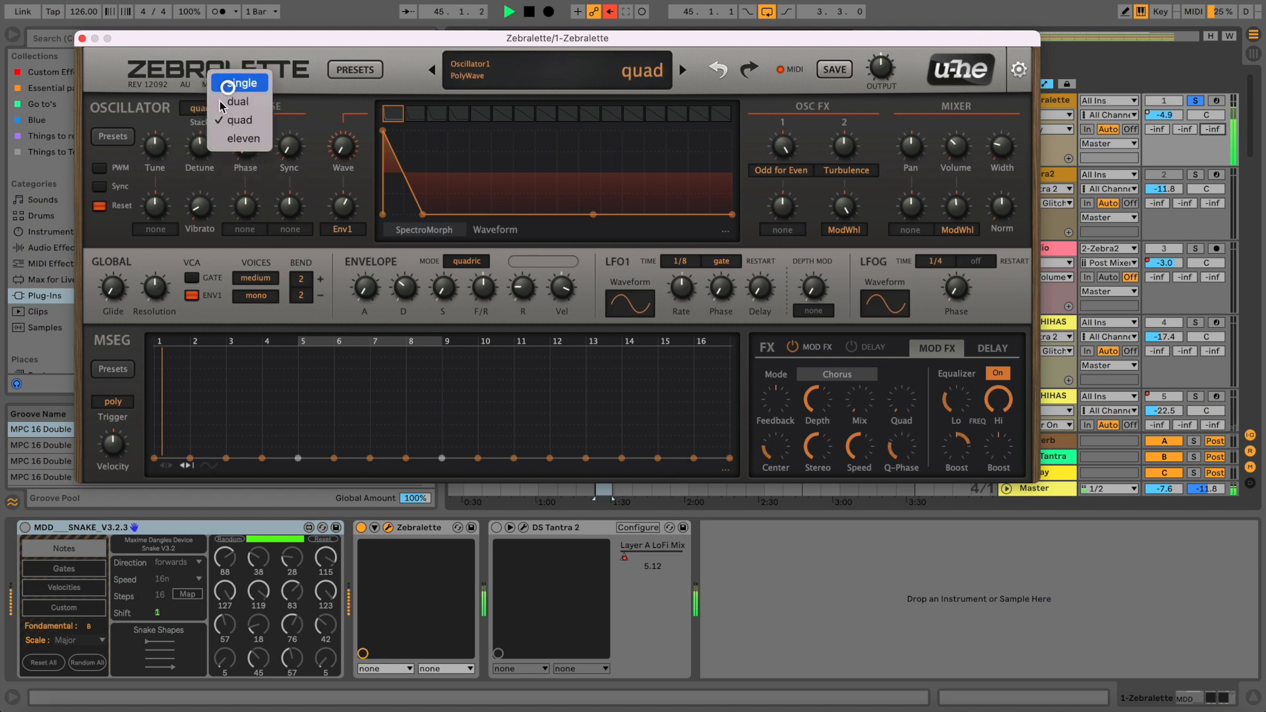
{"action": "left_click", "coordinate": [223, 83]}
{"action": "left_click", "coordinate": [209, 113]}
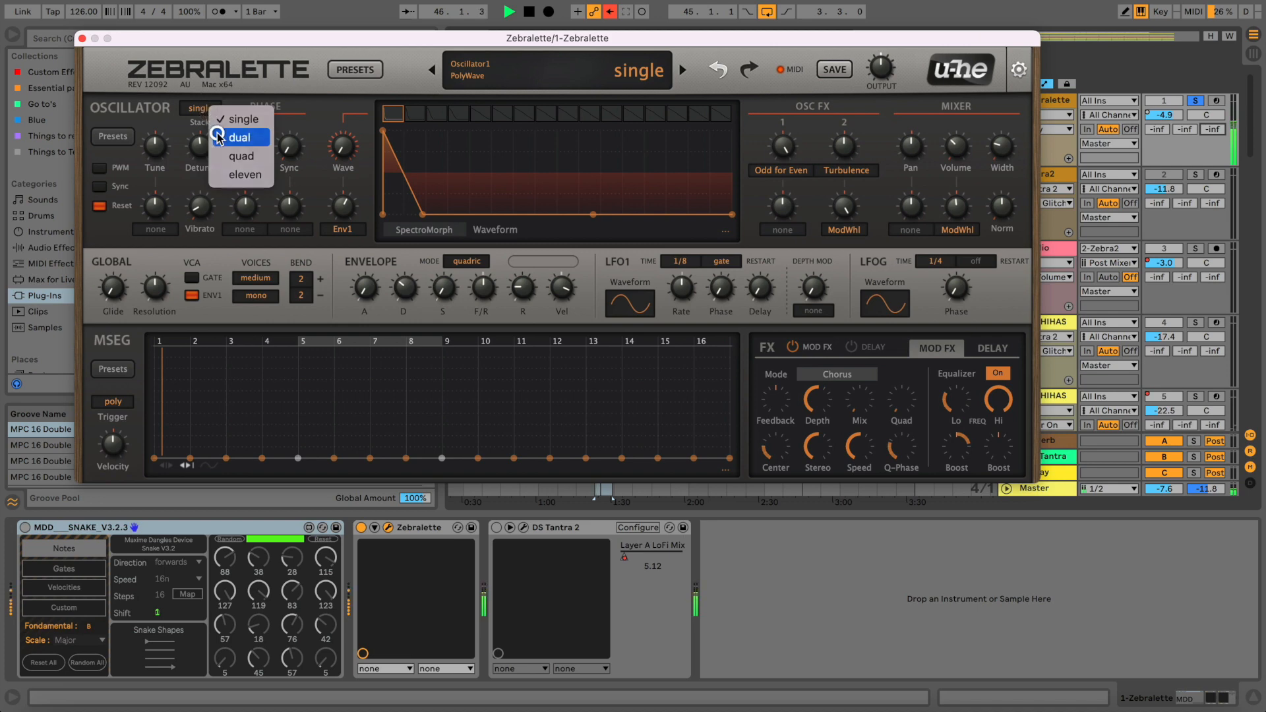
{"action": "left_click", "coordinate": [218, 132]}
- Try Fundamental as the OSC FX 1 type and change it to Turbulence
{"action": "left_click", "coordinate": [791, 174]}
{"action": "left_click", "coordinate": [806, 170]}
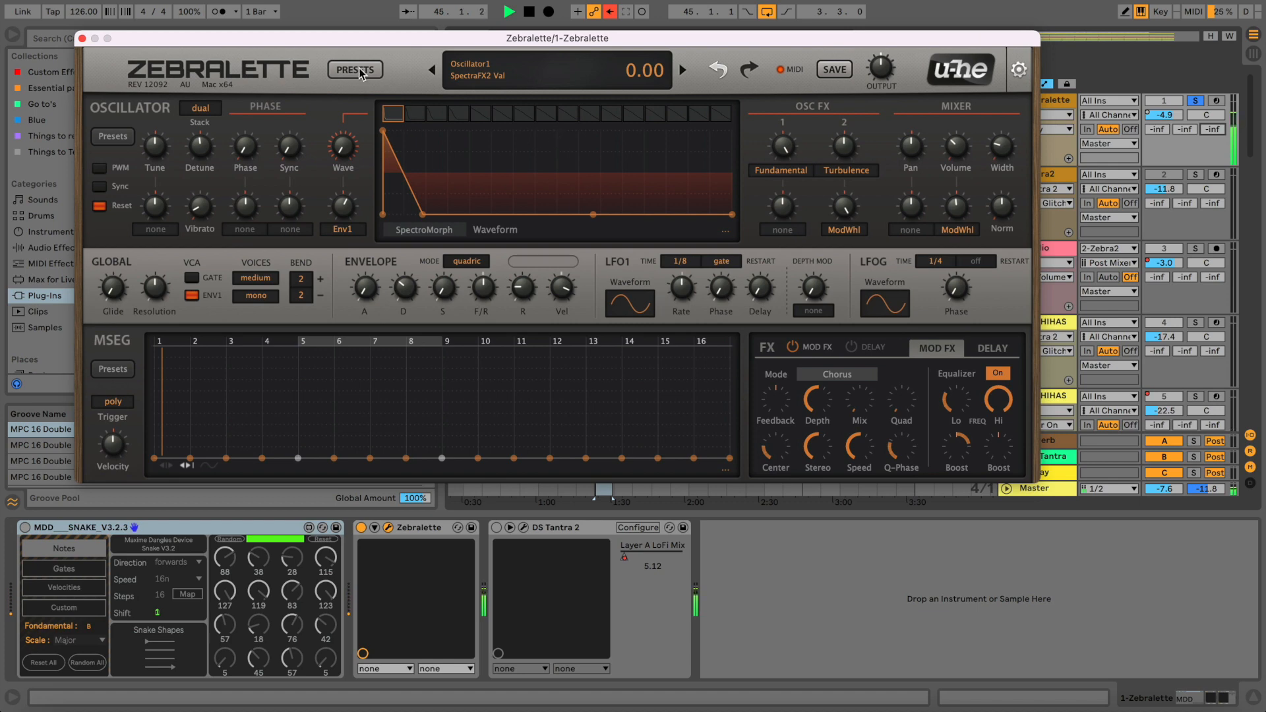
{"action": "left_click", "coordinate": [790, 175]}
{"action": "left_click", "coordinate": [844, 310]}
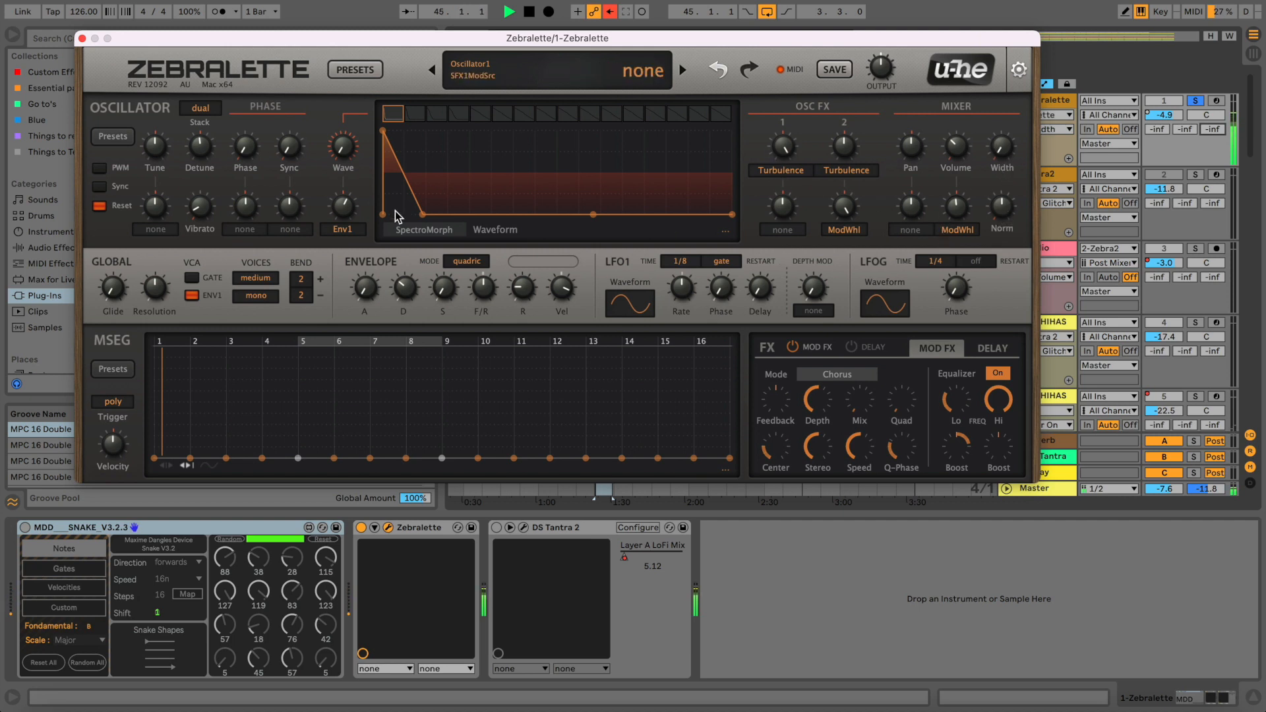
- Set the LFO1 waveform to triangle
{"action": "left_click", "coordinate": [630, 303]}
{"action": "left_click", "coordinate": [640, 333]}
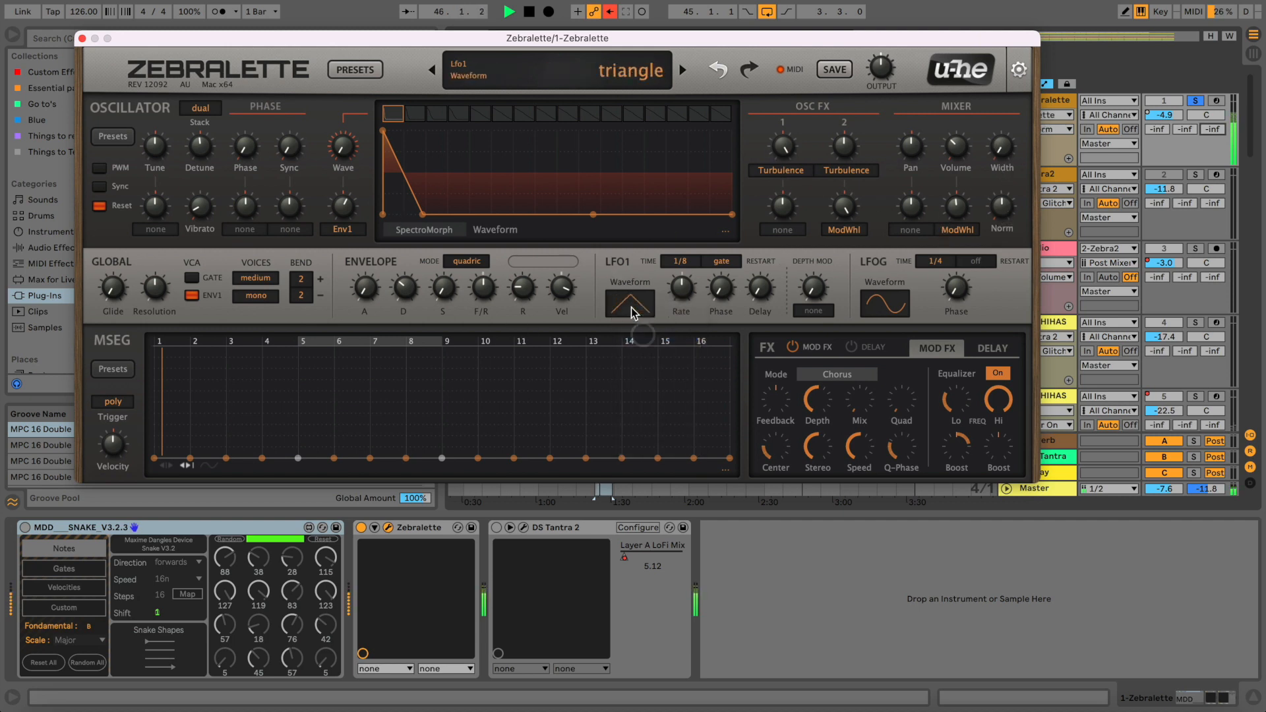
- Set the LFO1 waveform to the square shape, stop playback and close the Zebralette window
{"action": "left_click", "coordinate": [631, 312]}
{"action": "left_click", "coordinate": [662, 391]}
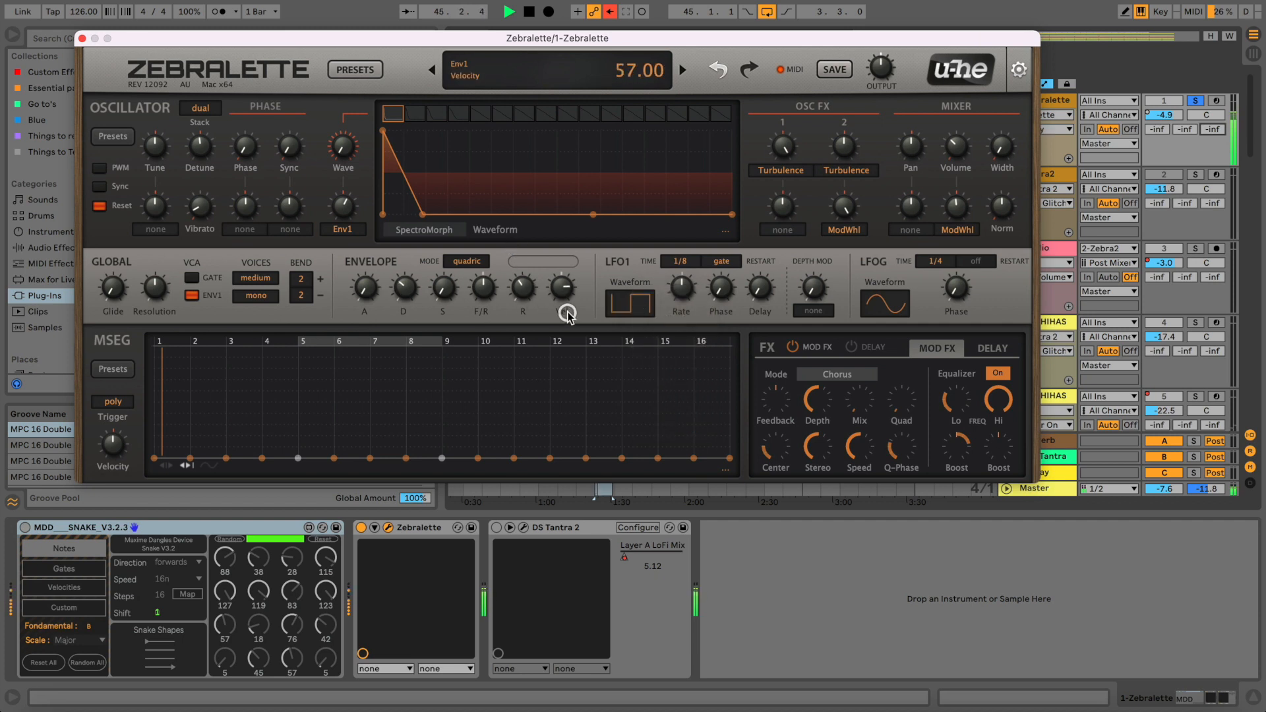
{"action": "key", "text": "space"}
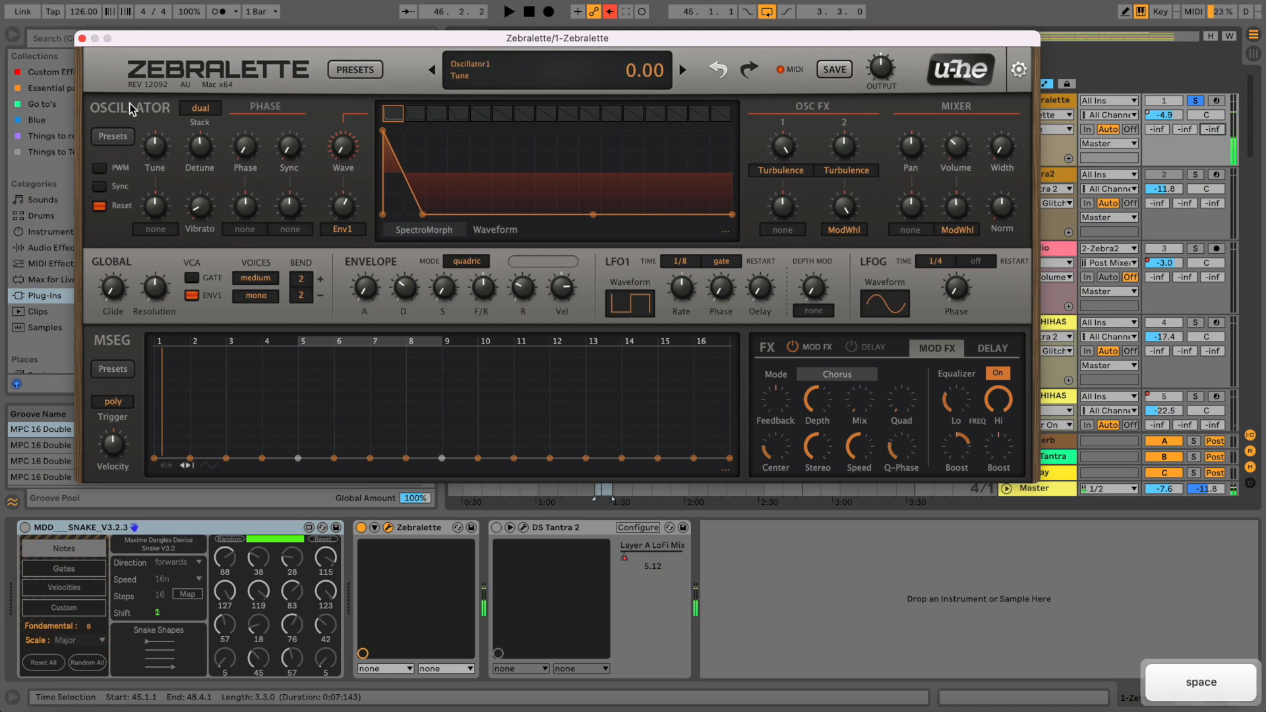
{"action": "left_click", "coordinate": [83, 38]}
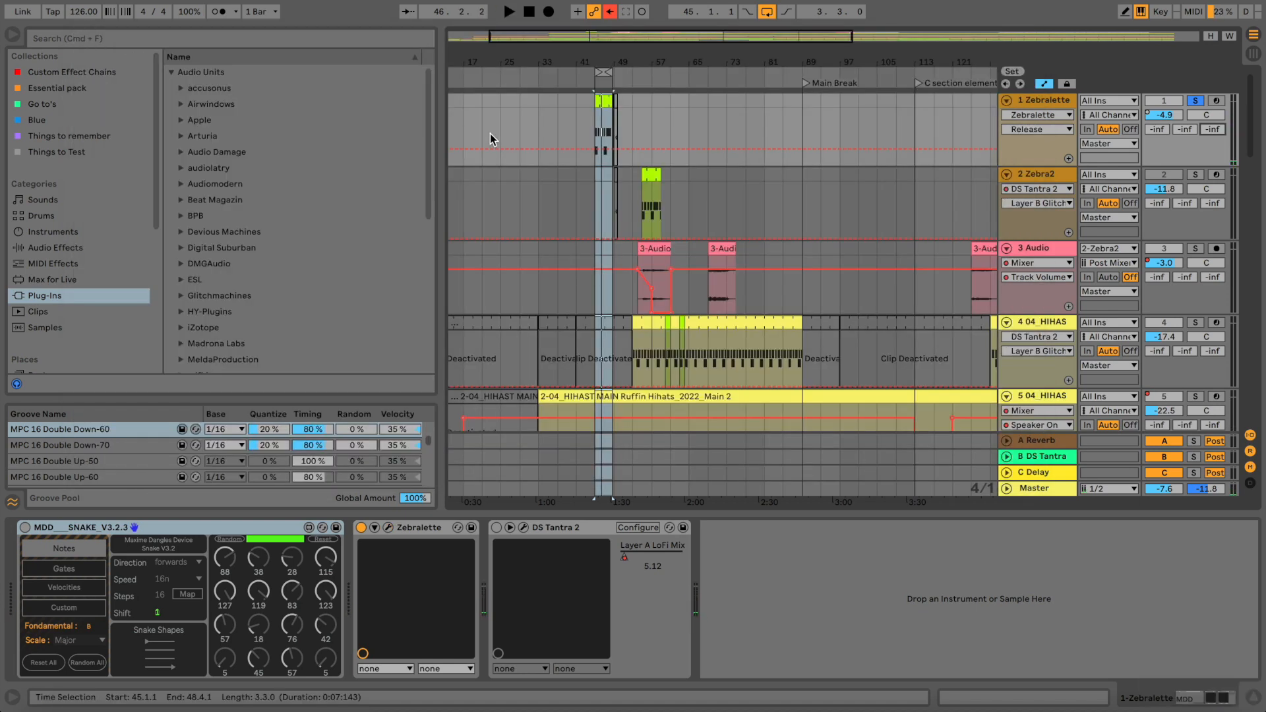
- Solo the 14 Podolski track and audition its loop with DS Tantra 2 bypassed and enabled
{"action": "left_click", "coordinate": [387, 528]}
{"action": "mouse_move", "coordinate": [450, 19]}
{"action": "left_mouse_down"}
{"action": "mouse_move", "coordinate": [569, 12]}
{"action": "mouse_move", "coordinate": [454, 25]}
{"action": "left_mouse_up"}
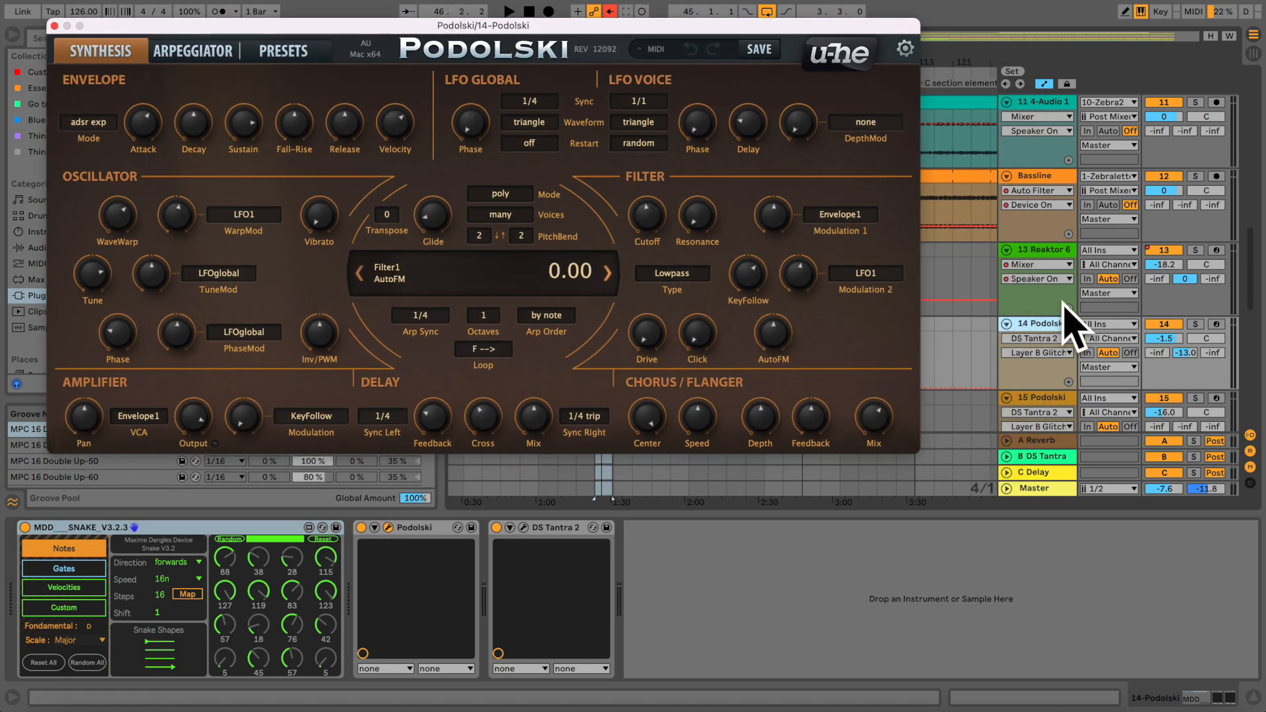
{"action": "left_click", "coordinate": [1196, 324]}
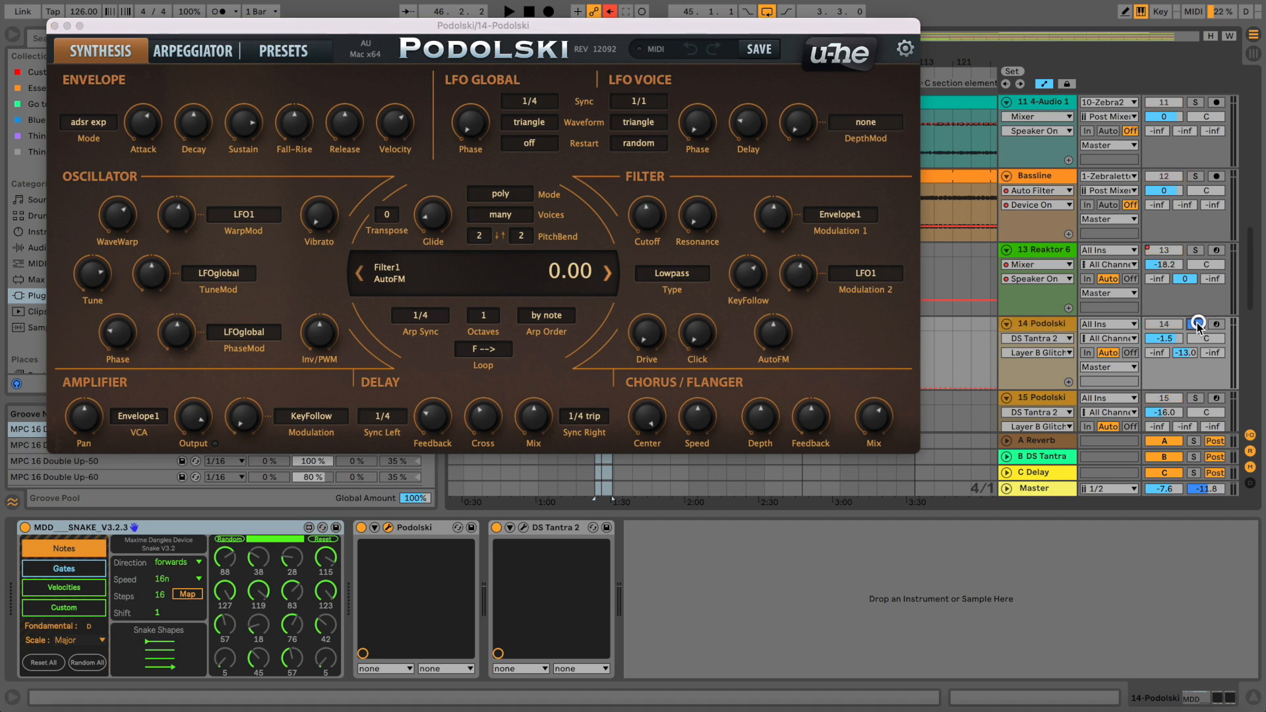
{"action": "left_click", "coordinate": [54, 27]}
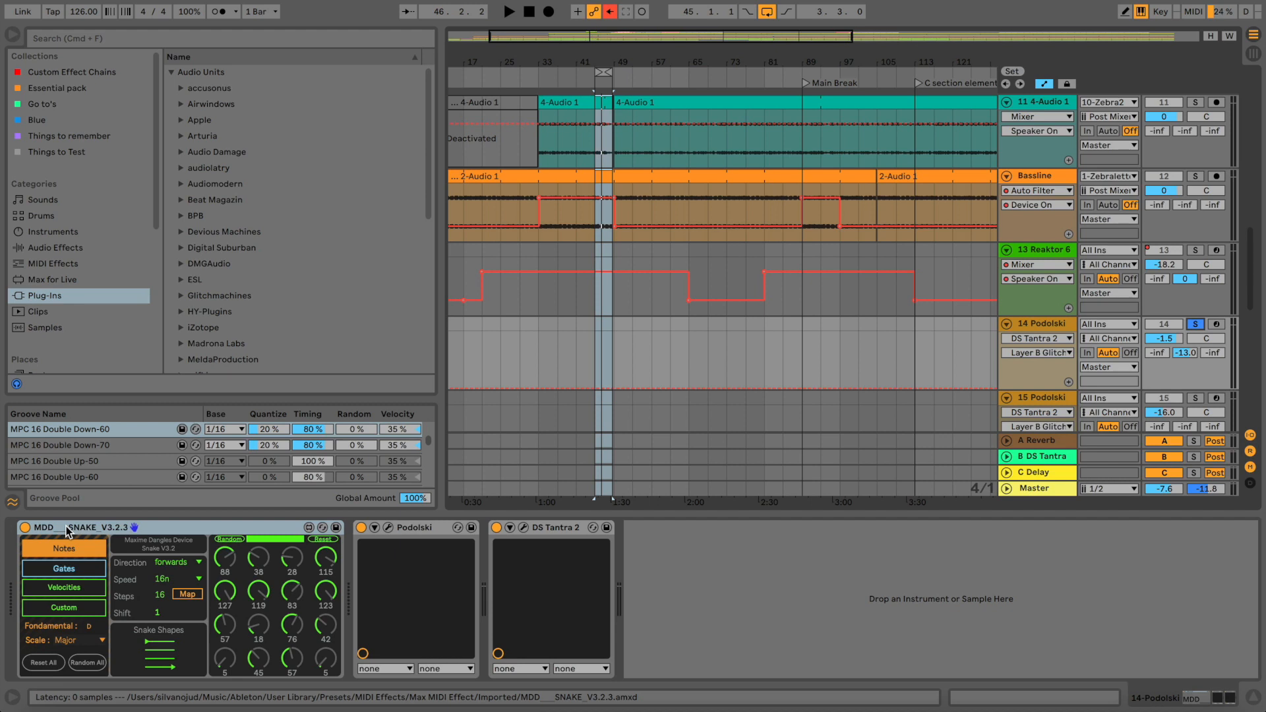
{"action": "key", "text": "space"}
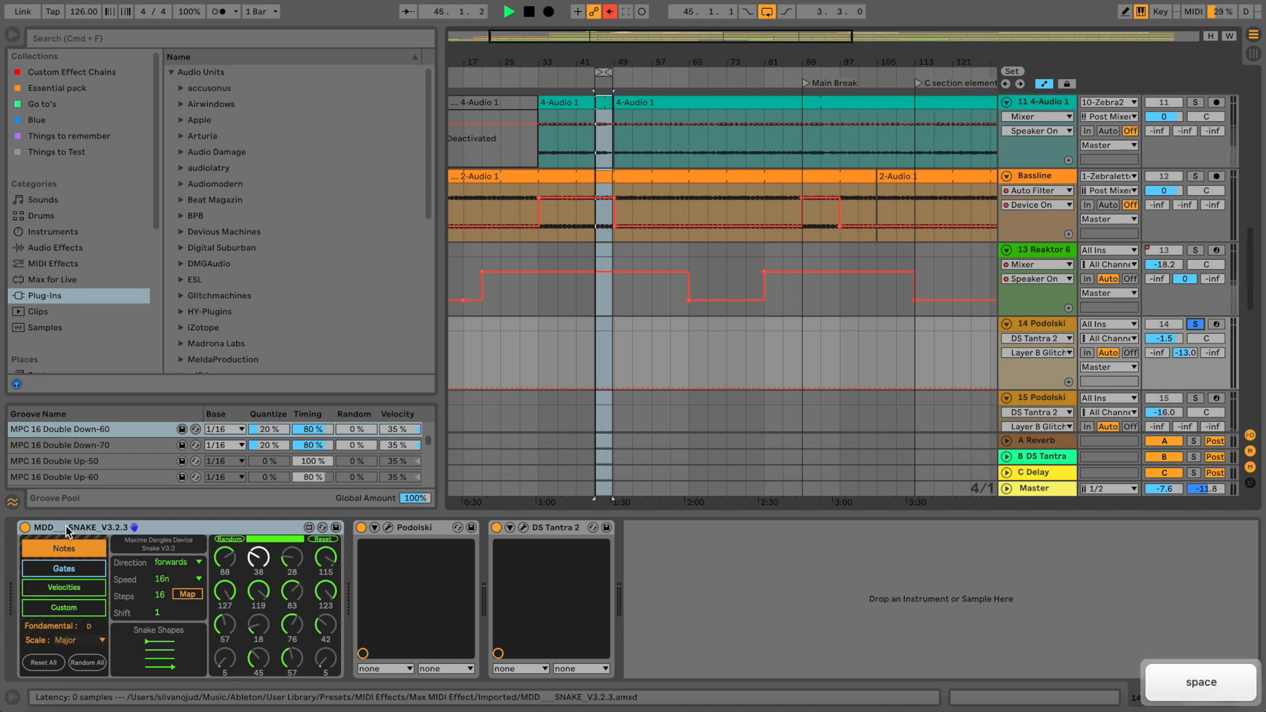
{"action": "left_click", "coordinate": [498, 528]}
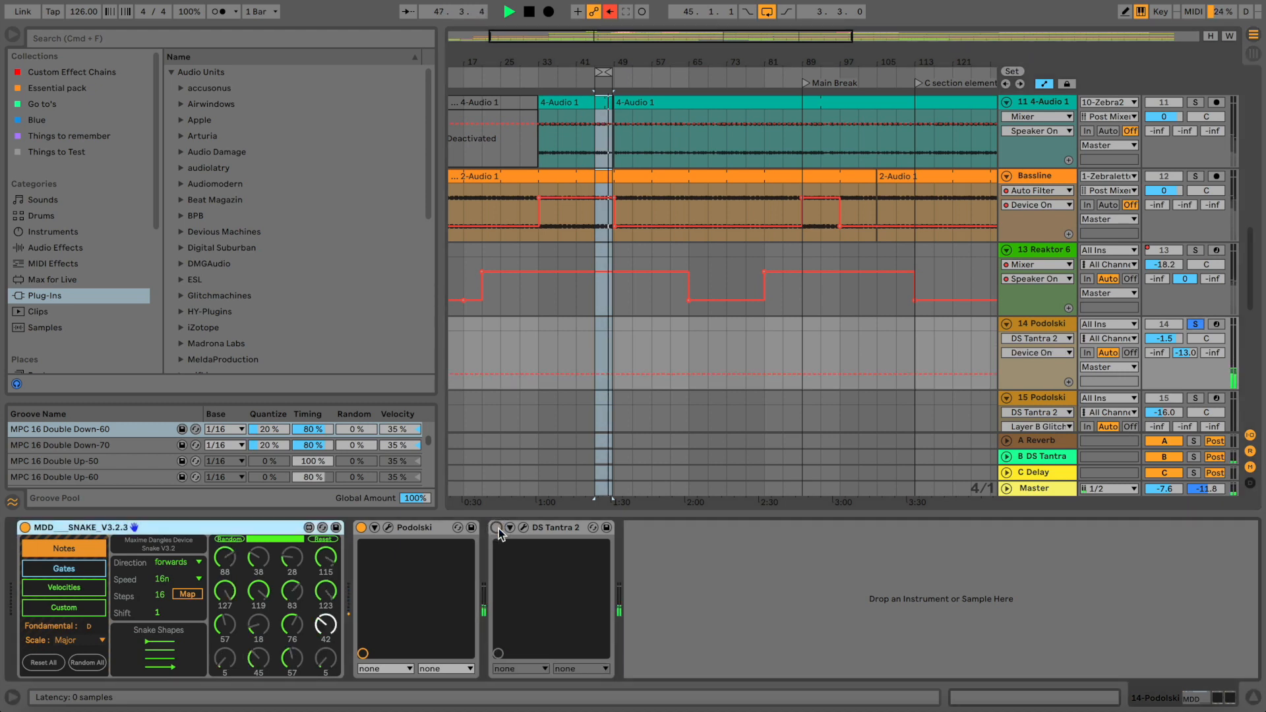
{"action": "left_click", "coordinate": [497, 528]}
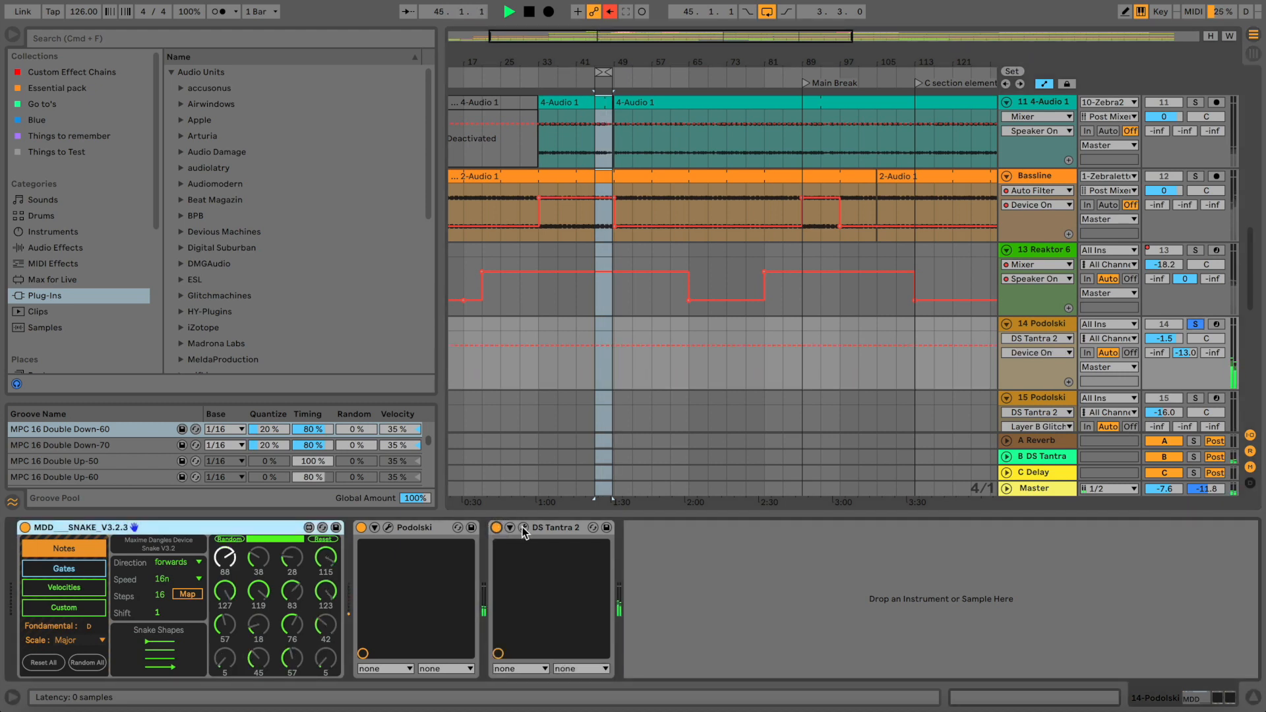
- Open Podolski on track 14 and raise its filter cutoff and resonance during playback, with the resonance at 60
{"action": "left_click", "coordinate": [389, 528]}
{"action": "left_click_drag", "start_coordinate": [649, 231], "coordinate": [649, 175]}
{"action": "left_click_drag", "start_coordinate": [693, 213], "coordinate": [691, 154]}
{"action": "left_click_drag", "start_coordinate": [685, 103], "coordinate": [686, 73]}
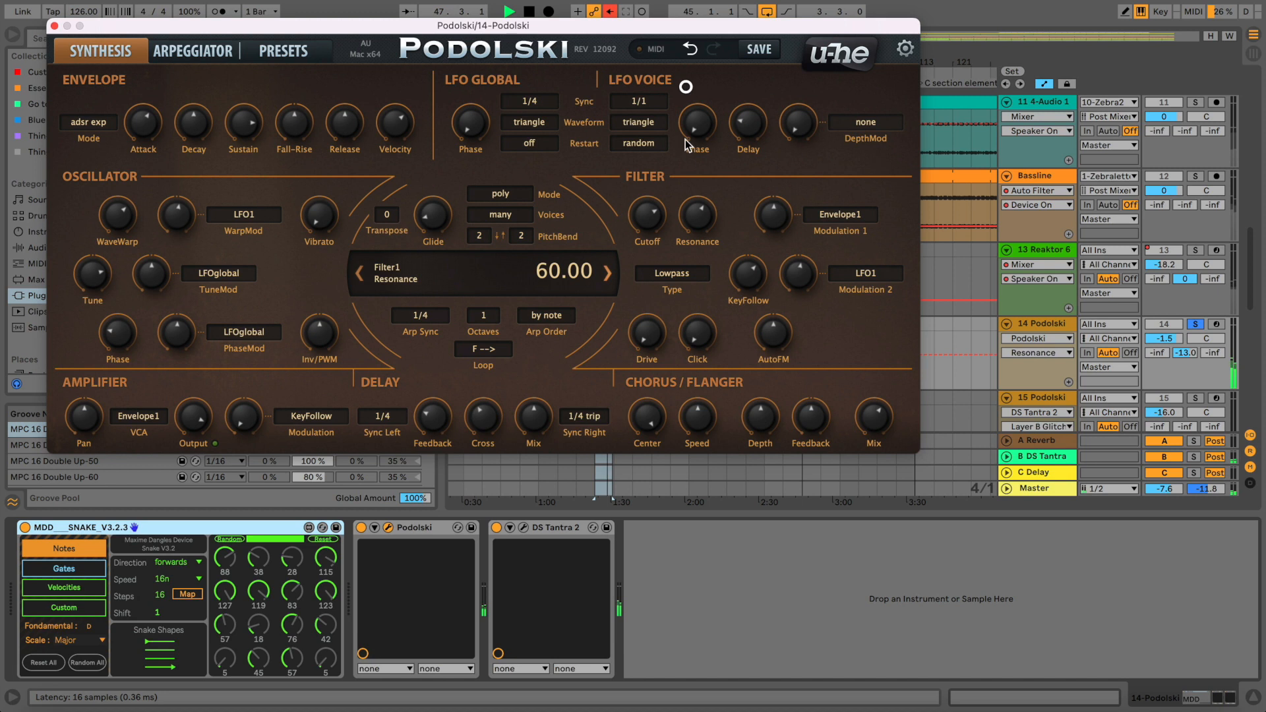
- Adjust Podolski's filter drive, click and AutoFM, along with the chorus depth and mix
{"action": "left_click_drag", "start_coordinate": [646, 333], "coordinate": [646, 199]}
{"action": "left_click_drag", "start_coordinate": [700, 348], "coordinate": [703, 290]}
{"action": "left_click_drag", "start_coordinate": [765, 328], "coordinate": [768, 274]}
{"action": "left_click_drag", "start_coordinate": [687, 417], "coordinate": [748, 380]}
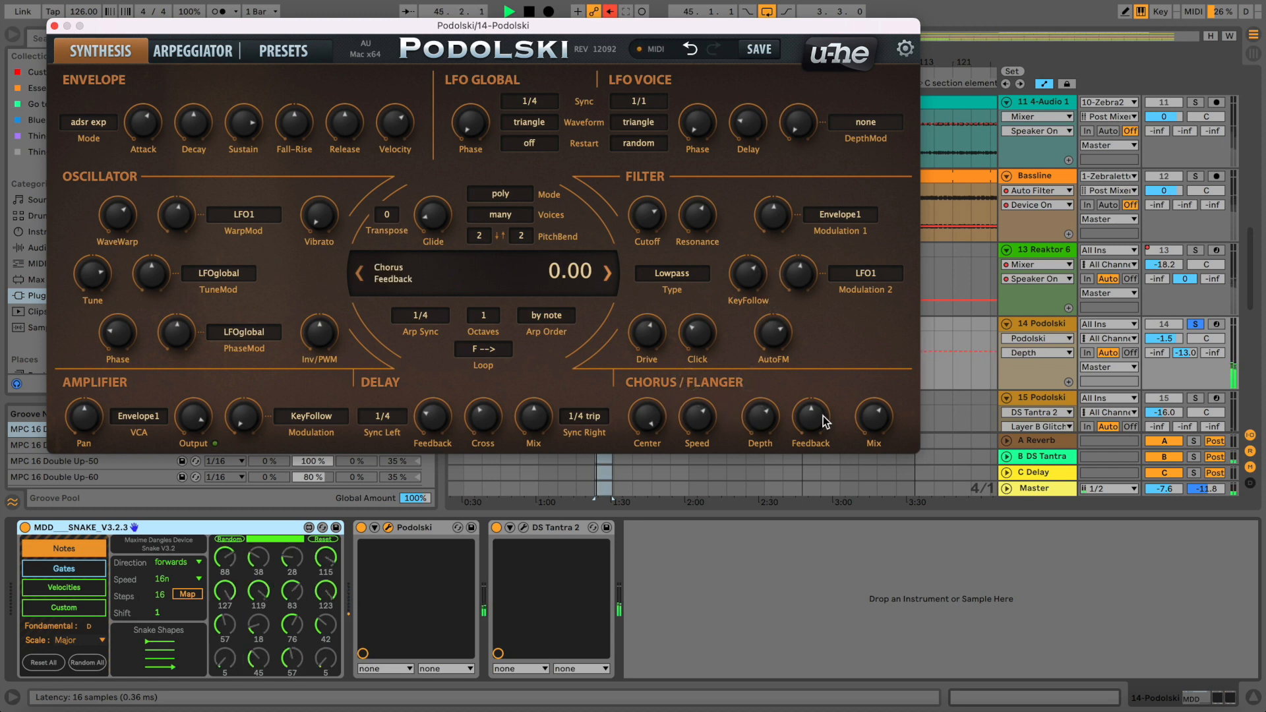
{"action": "left_click_drag", "start_coordinate": [871, 410], "coordinate": [870, 393]}
- Bypass DS Tantra 2 and readjust Podolski's filter cutoff, bringing the resonance to 36
{"action": "left_click_drag", "start_coordinate": [654, 211], "coordinate": [647, 182]}
{"action": "left_click", "coordinate": [496, 528]}
{"action": "left_click_drag", "start_coordinate": [646, 256], "coordinate": [647, 302]}
{"action": "left_click", "coordinate": [696, 258]}
{"action": "left_click_drag", "start_coordinate": [697, 258], "coordinate": [696, 269]}
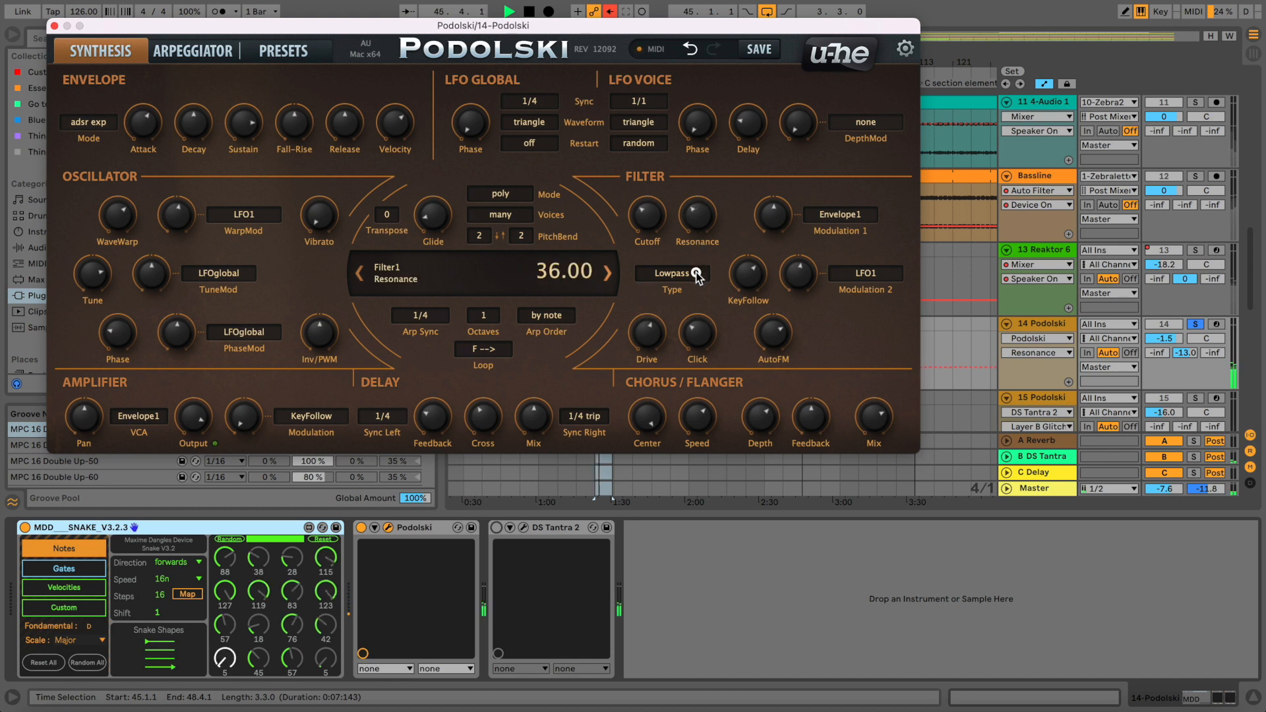
- Sweep the filter cutoff and resonance, set the cutoff to 66, re-enable DS Tantra 2 and close Podolski with playback stopped
{"action": "left_click_drag", "start_coordinate": [645, 217], "coordinate": [643, 146]}
{"action": "left_click_drag", "start_coordinate": [697, 215], "coordinate": [692, 143]}
{"action": "left_click_drag", "start_coordinate": [655, 204], "coordinate": [655, 310]}
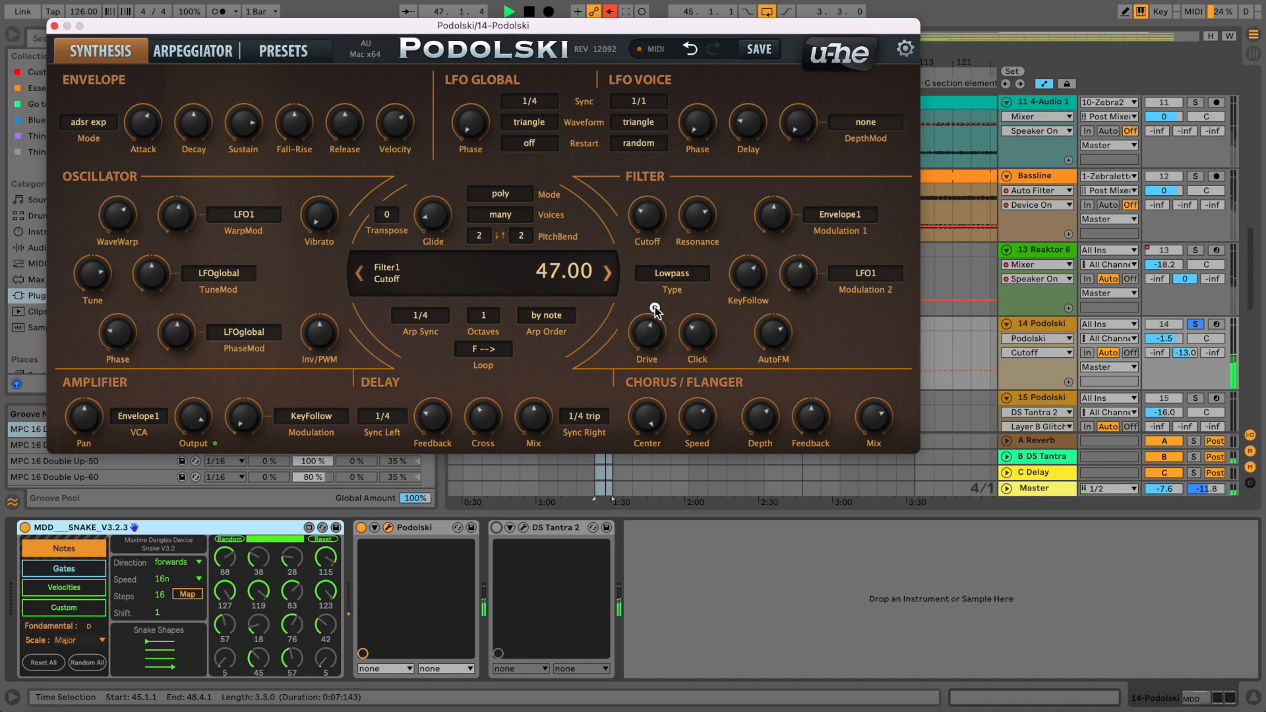
{"action": "left_click_drag", "start_coordinate": [696, 210], "coordinate": [663, 179]}
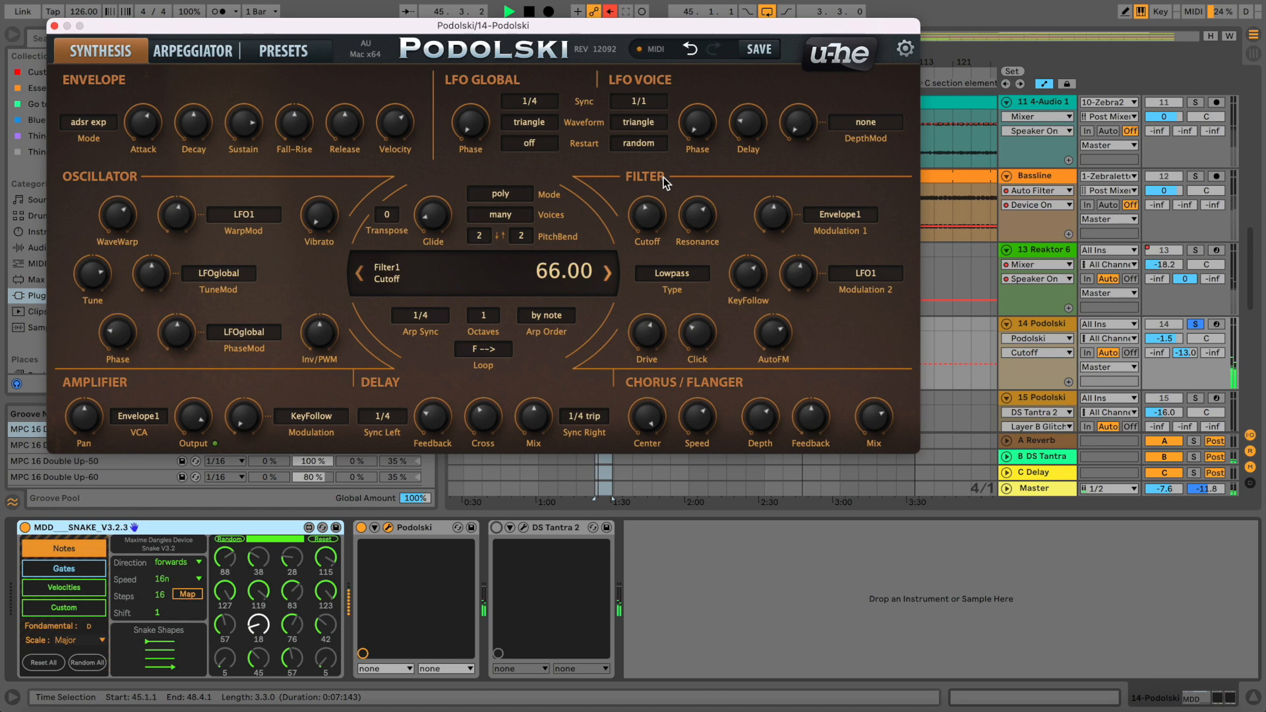
{"action": "left_click", "coordinate": [498, 527]}
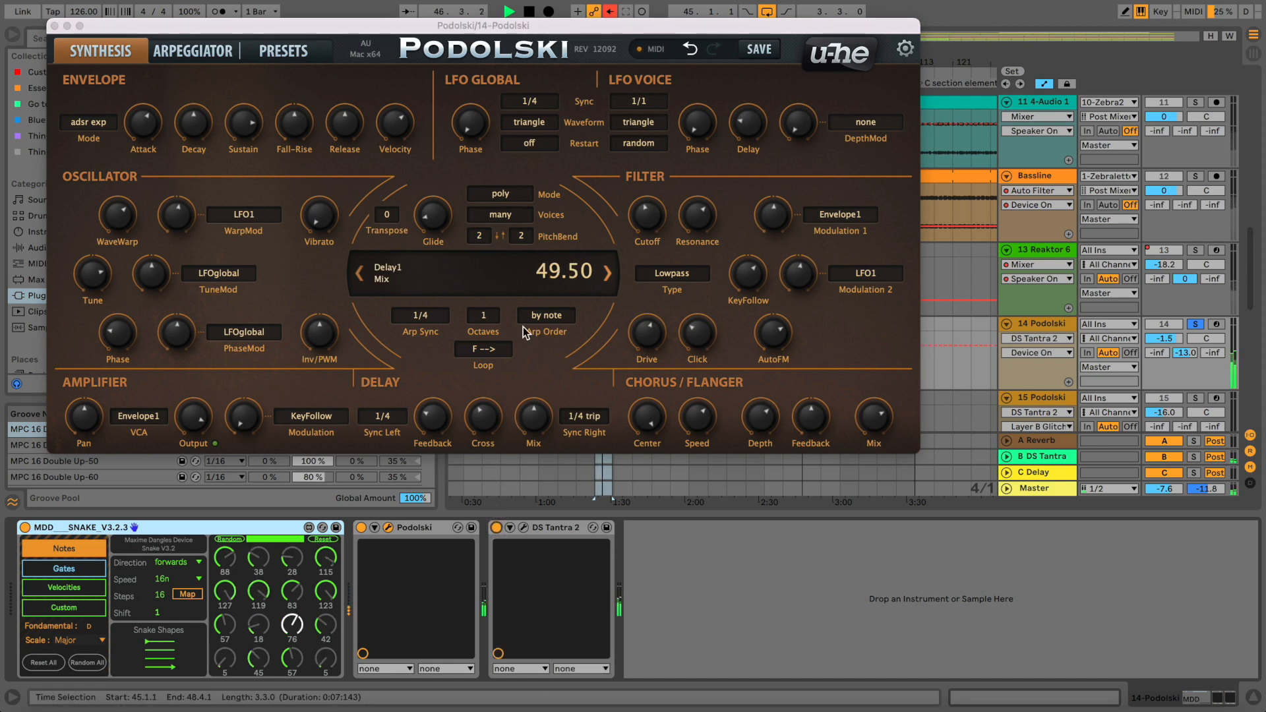
{"action": "key", "text": "space"}
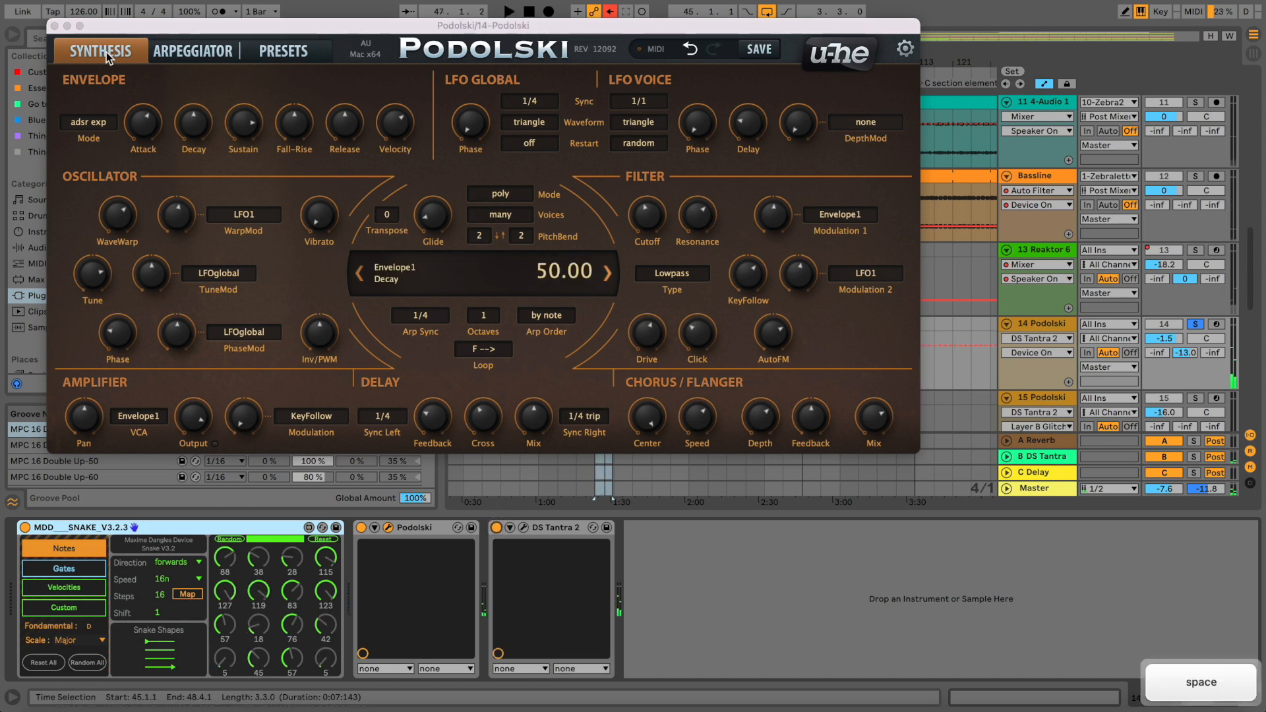
{"action": "left_click", "coordinate": [55, 25]}
- Solo the 15 Podolski track, audition its sound briefly and clear the solo
{"action": "left_click", "coordinate": [1042, 325]}
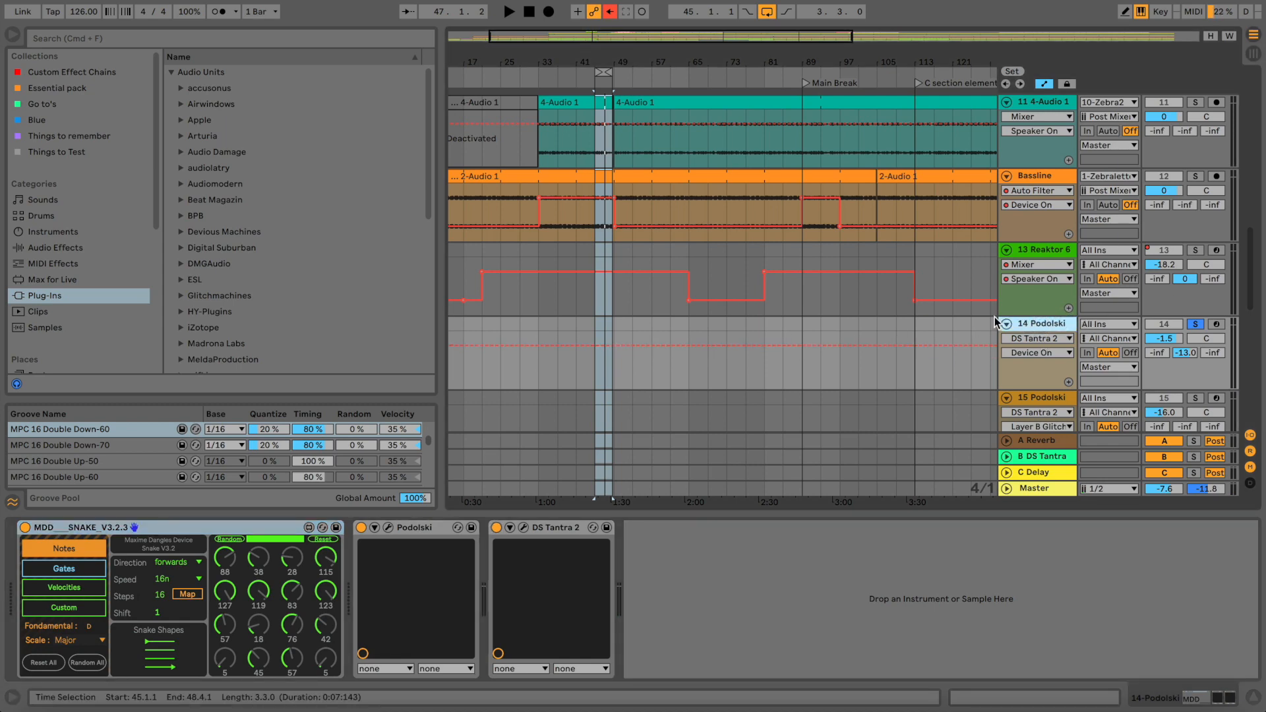
{"action": "scroll", "coordinate": [994, 317], "scroll_direction": "down", "scroll_amount": 3}
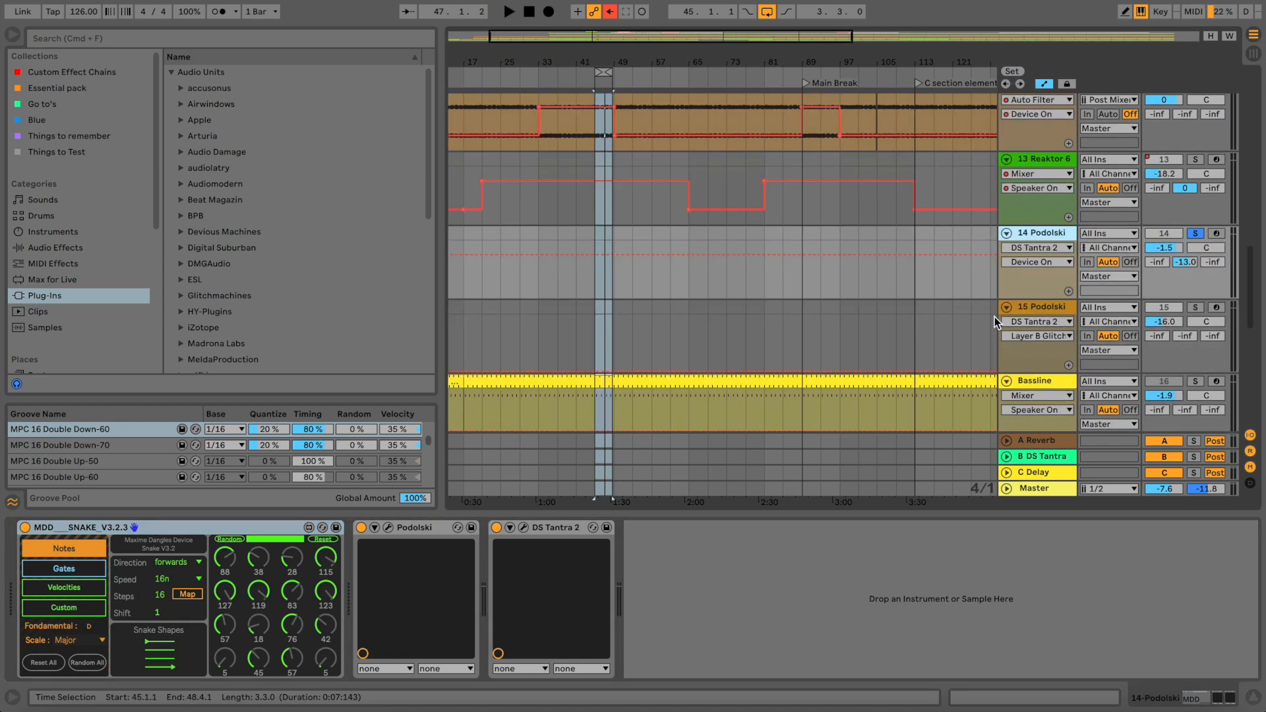
{"action": "left_click", "coordinate": [1048, 305]}
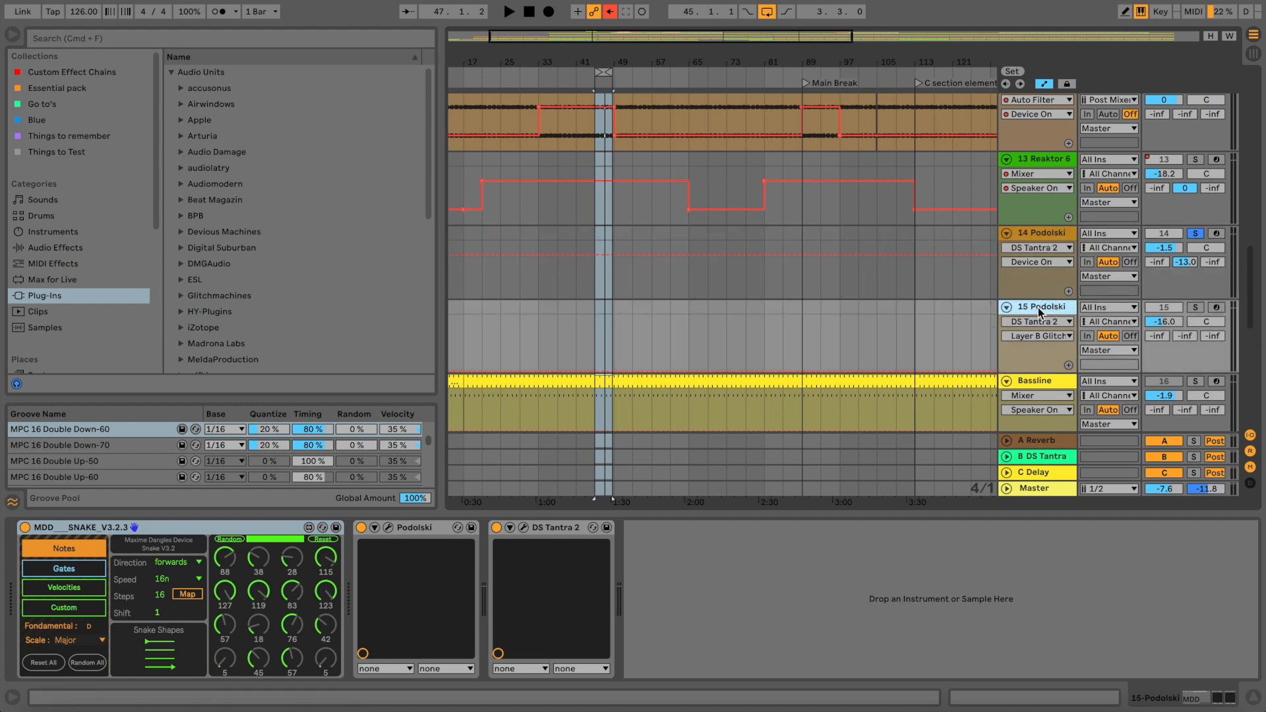
{"action": "left_click", "coordinate": [1191, 307]}
{"action": "key", "text": "space"}
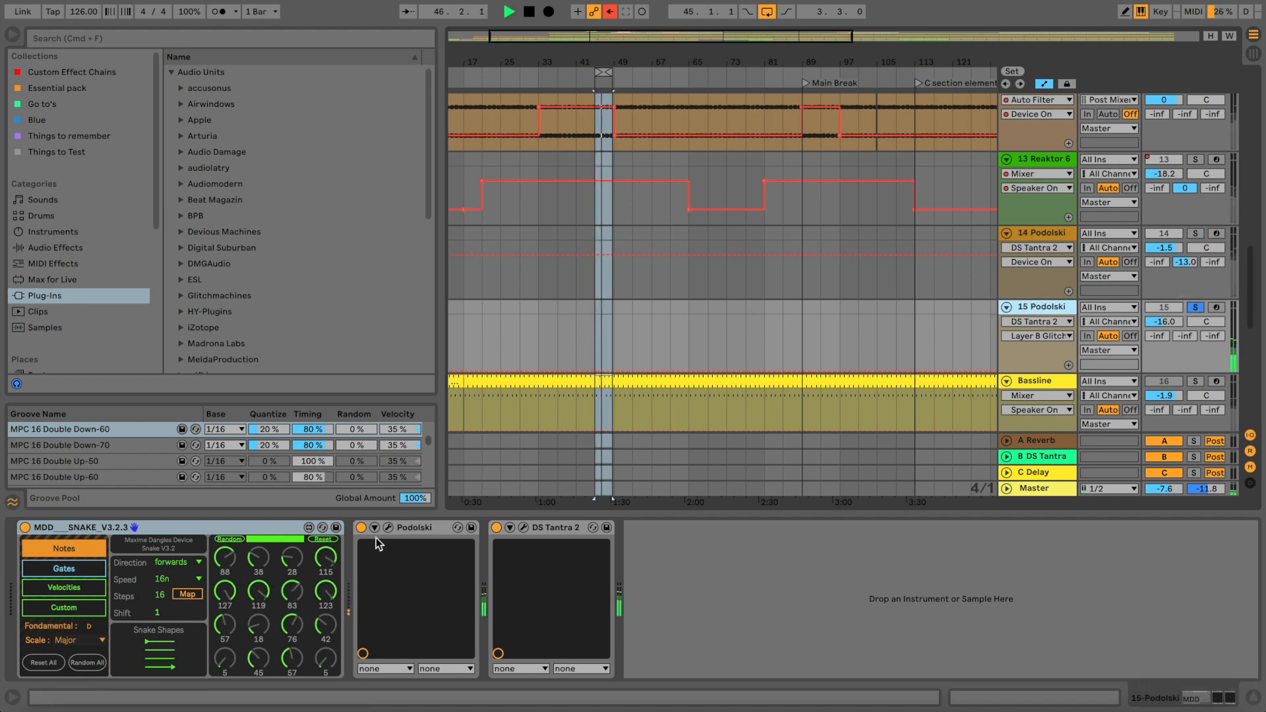
{"action": "key", "text": "space"}
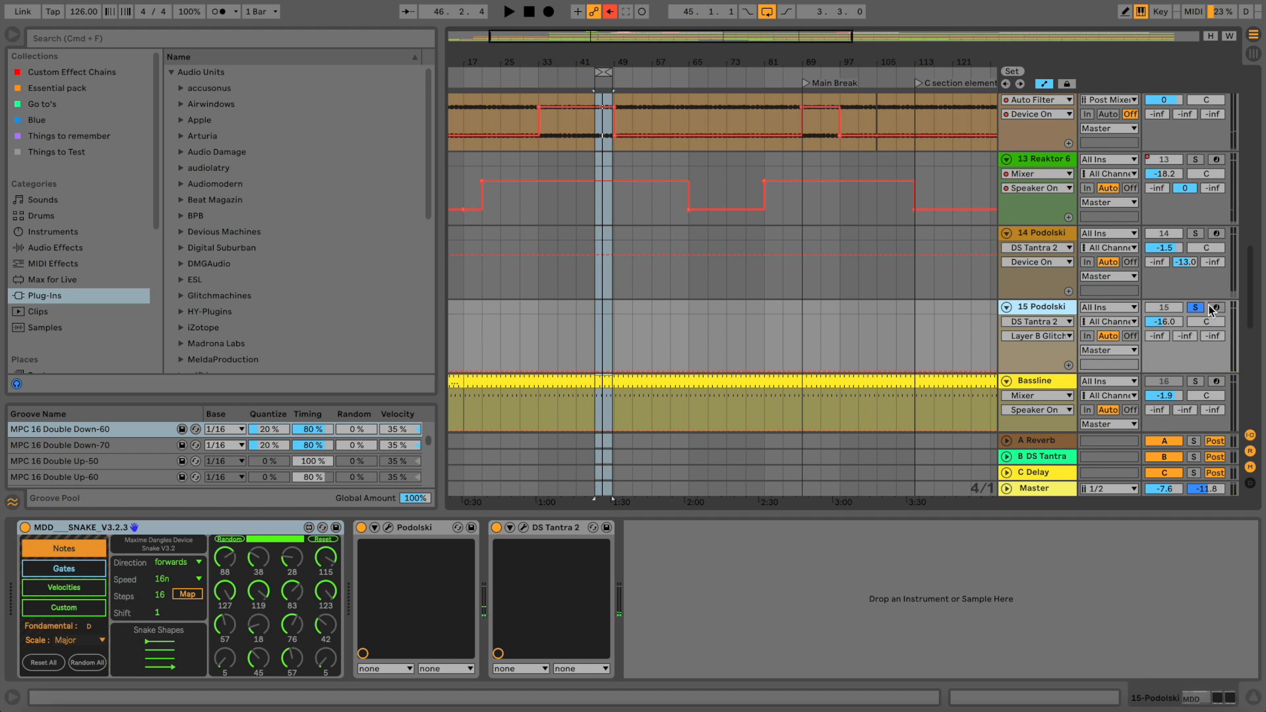
{"action": "left_click", "coordinate": [1197, 307]}
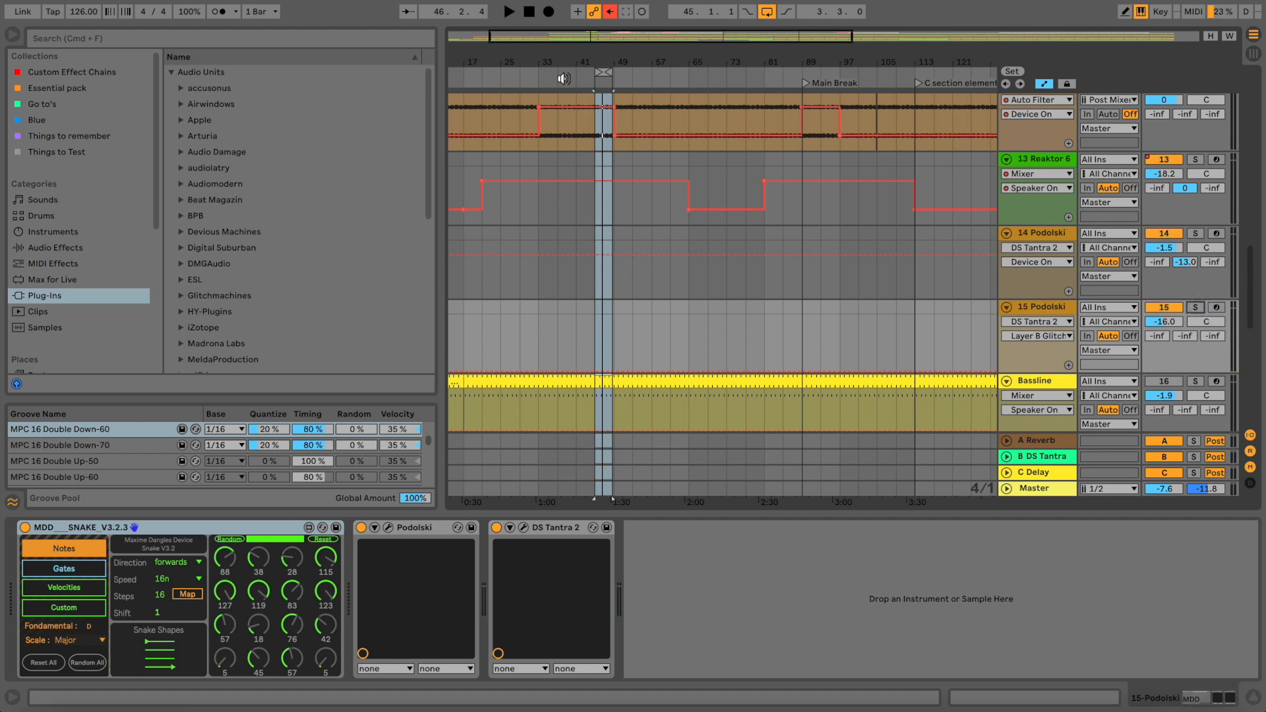
- Play the 15 Podolski track soloed again and listen to it with DS Tantra 2 bypassed
{"action": "key", "text": "space"}
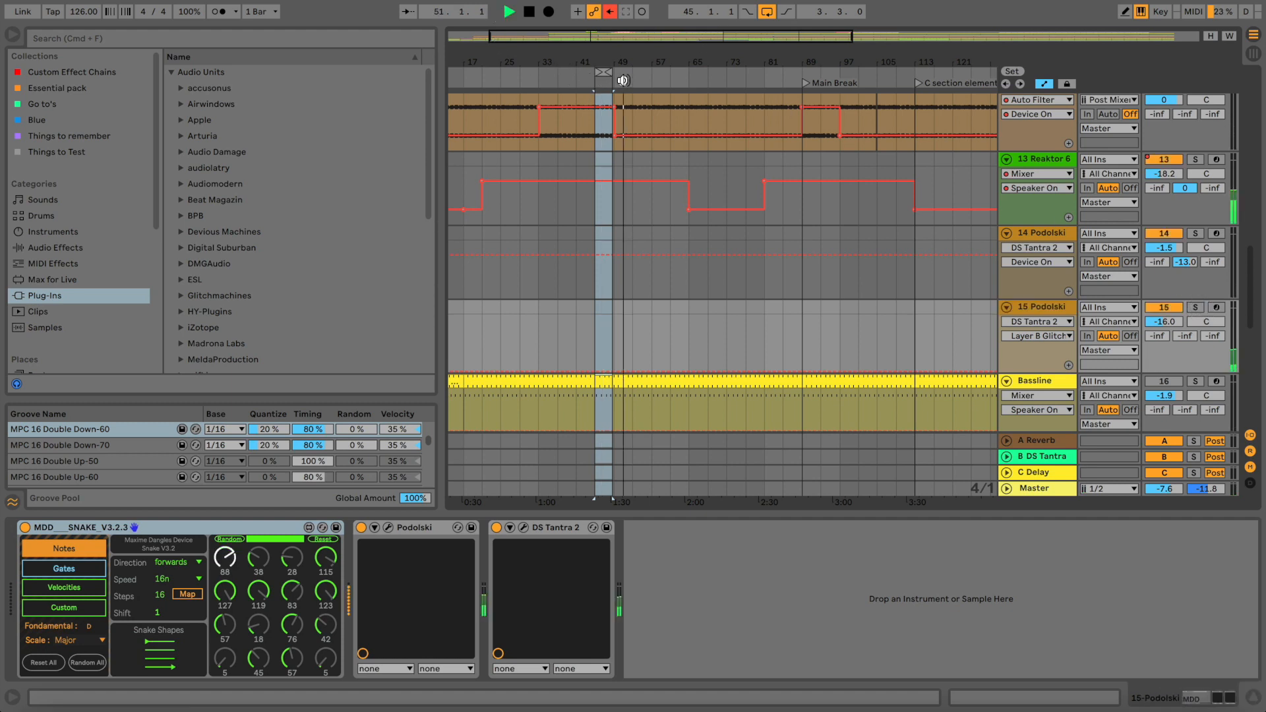
{"action": "left_click", "coordinate": [1196, 308]}
{"action": "left_click", "coordinate": [1037, 306]}
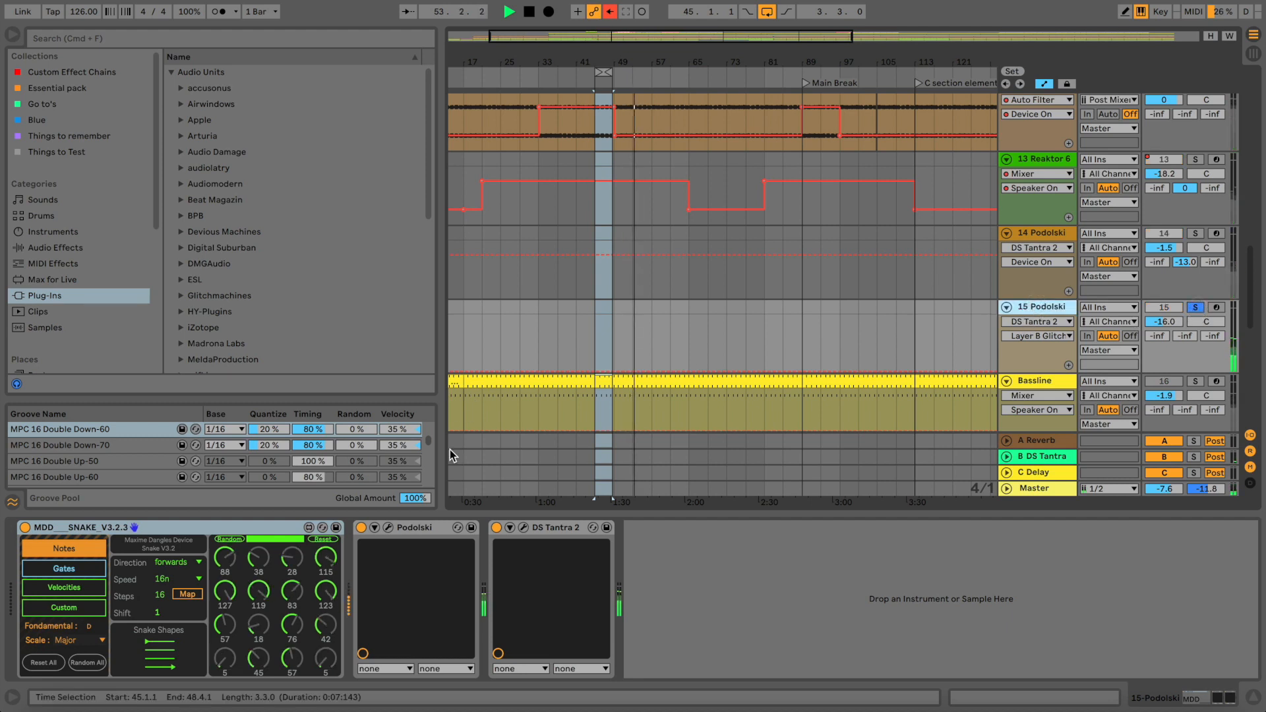
{"action": "left_click", "coordinate": [498, 527]}
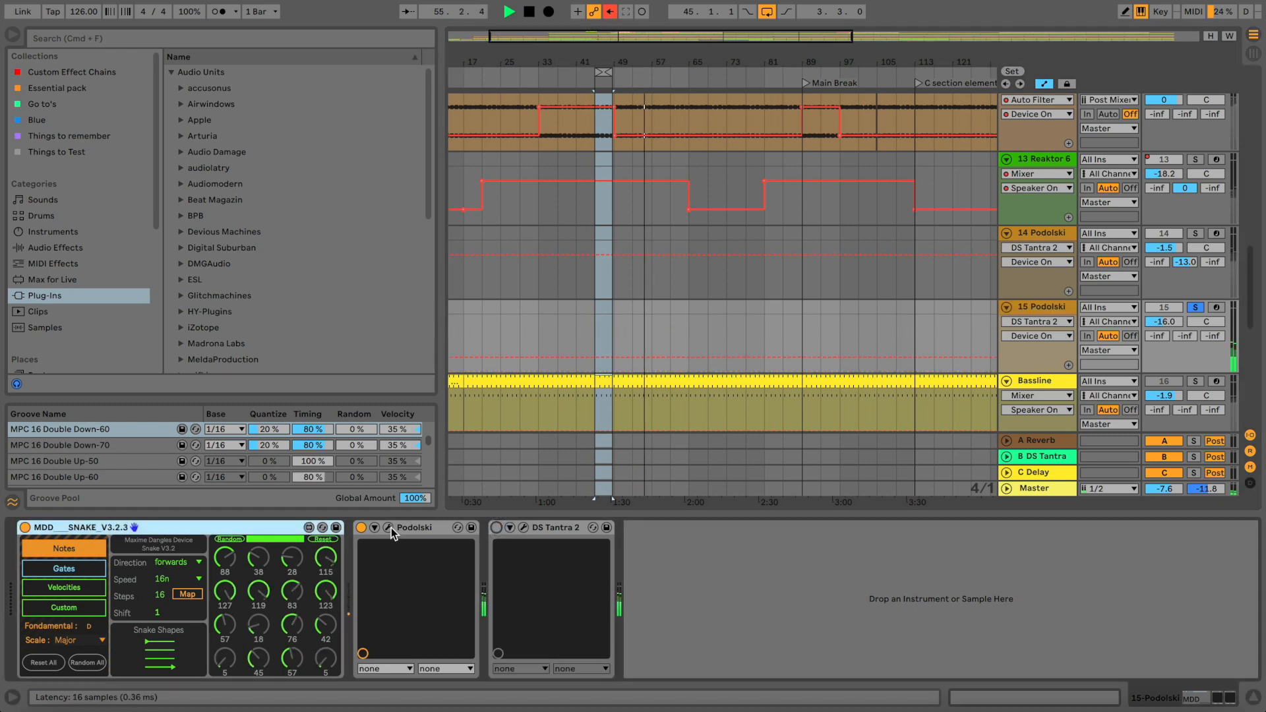
{"action": "key", "text": "space"}
- Inspect the synth settings of Podolski on track 15, and replay its sound with DS Tantra 2 re-enabled
{"action": "left_click", "coordinate": [389, 529]}
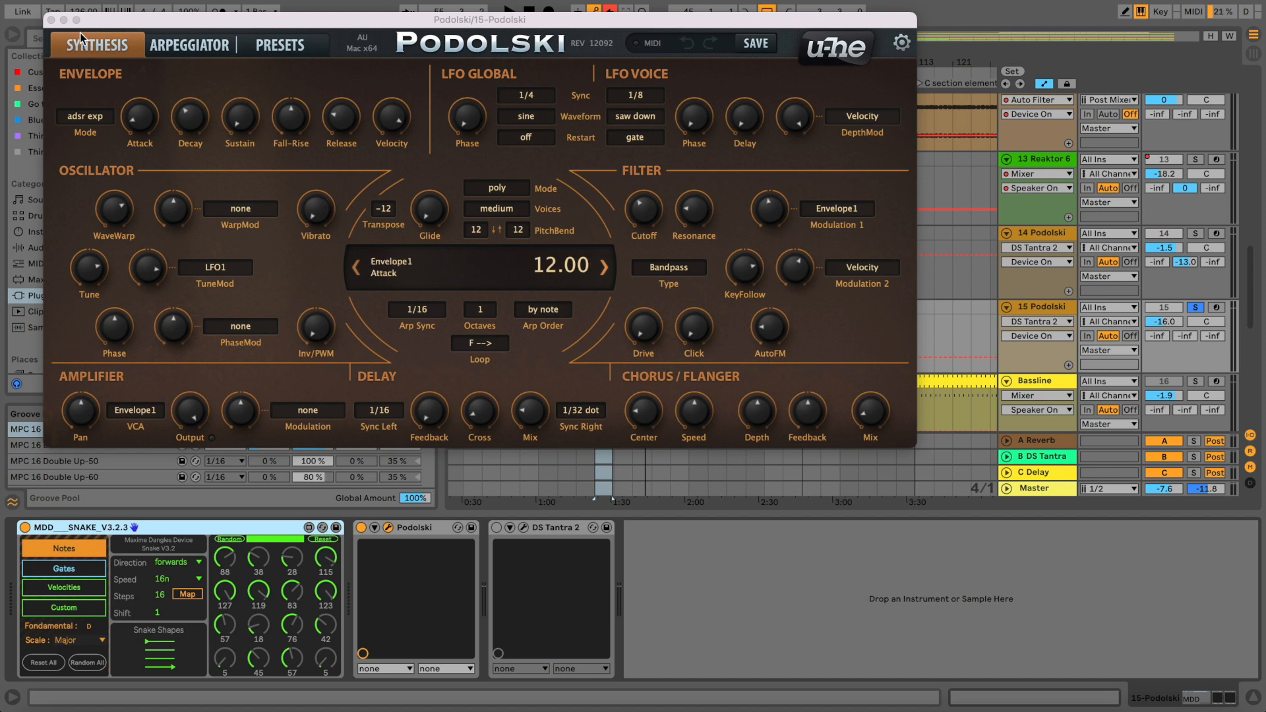
{"action": "left_click", "coordinate": [55, 22]}
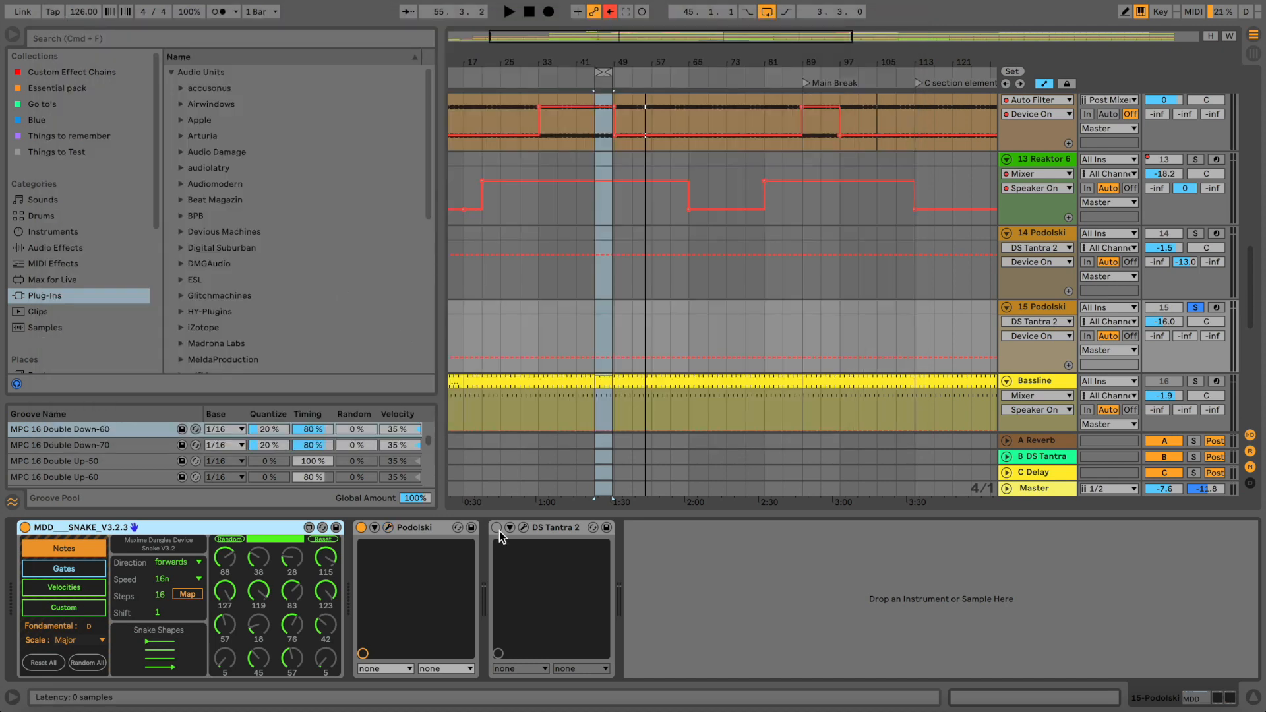
{"action": "left_click", "coordinate": [498, 529]}
{"action": "key", "text": "space"}
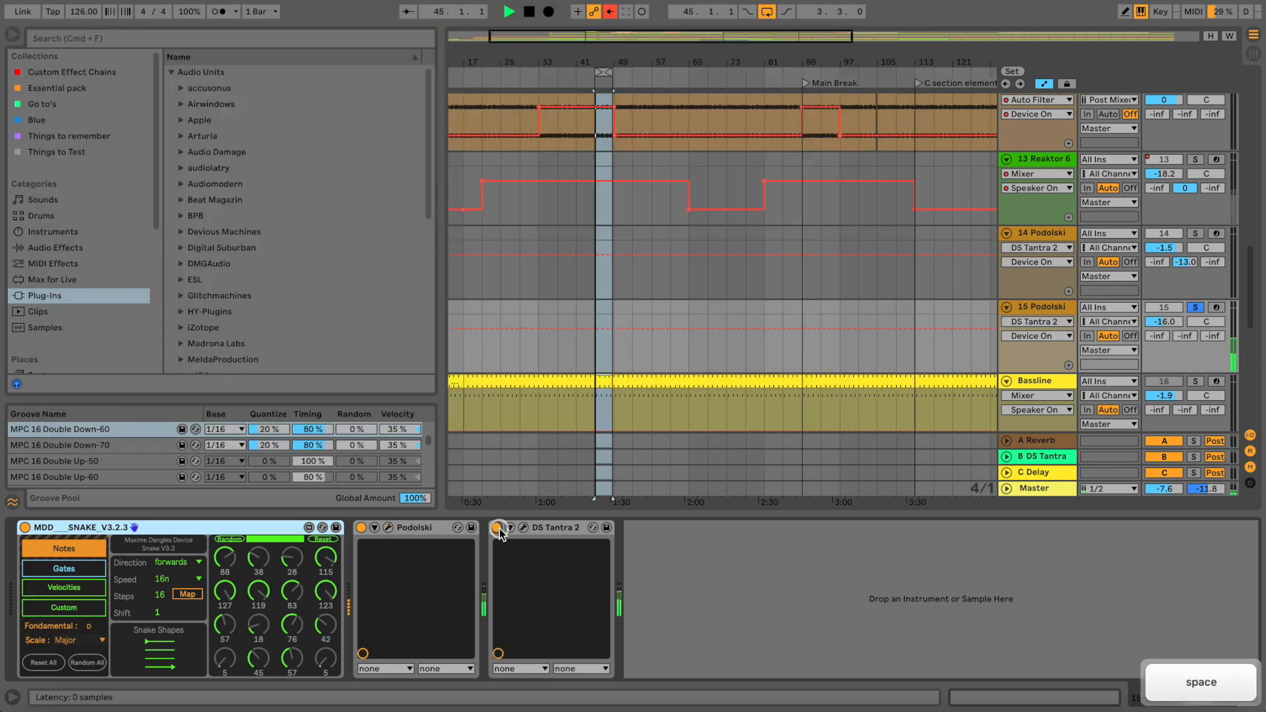
- Unsolo the 15 Podolski track and re-enable the overridden automation in the arrangement
{"action": "left_click", "coordinate": [1200, 307]}
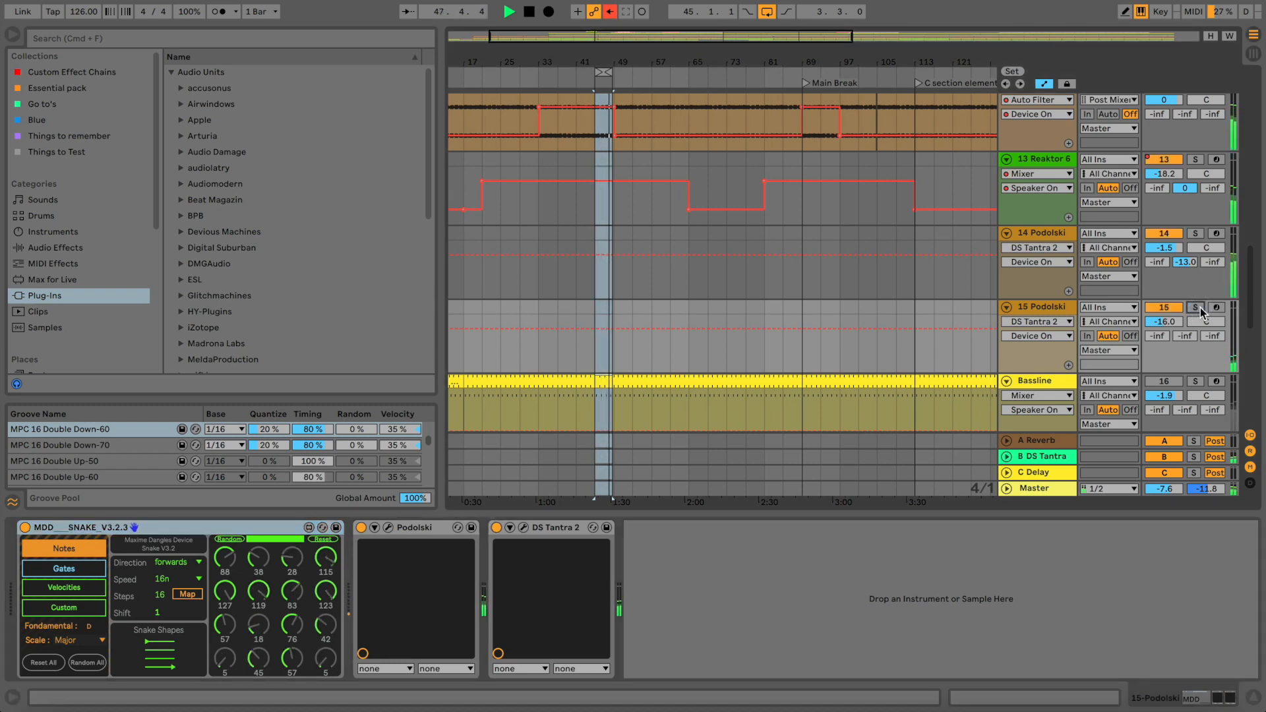
{"action": "scroll", "coordinate": [991, 245], "scroll_direction": "up", "scroll_amount": 15}
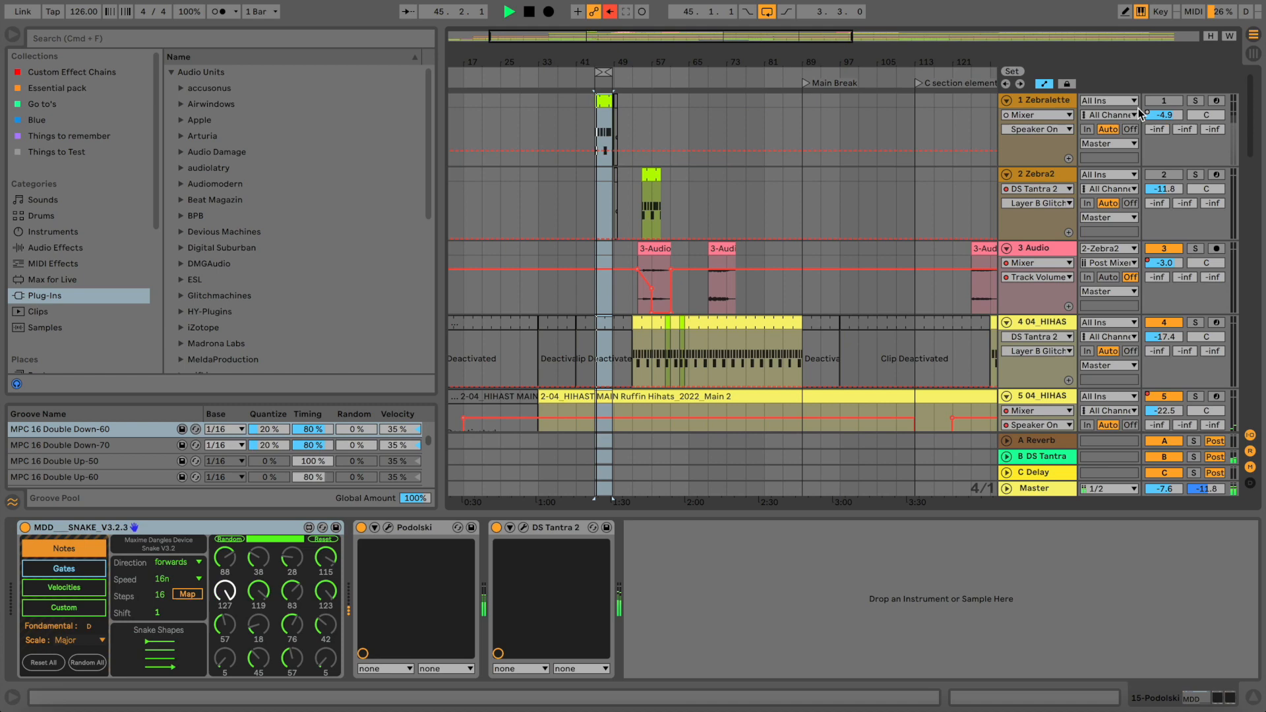
{"action": "left_click", "coordinate": [611, 11]}
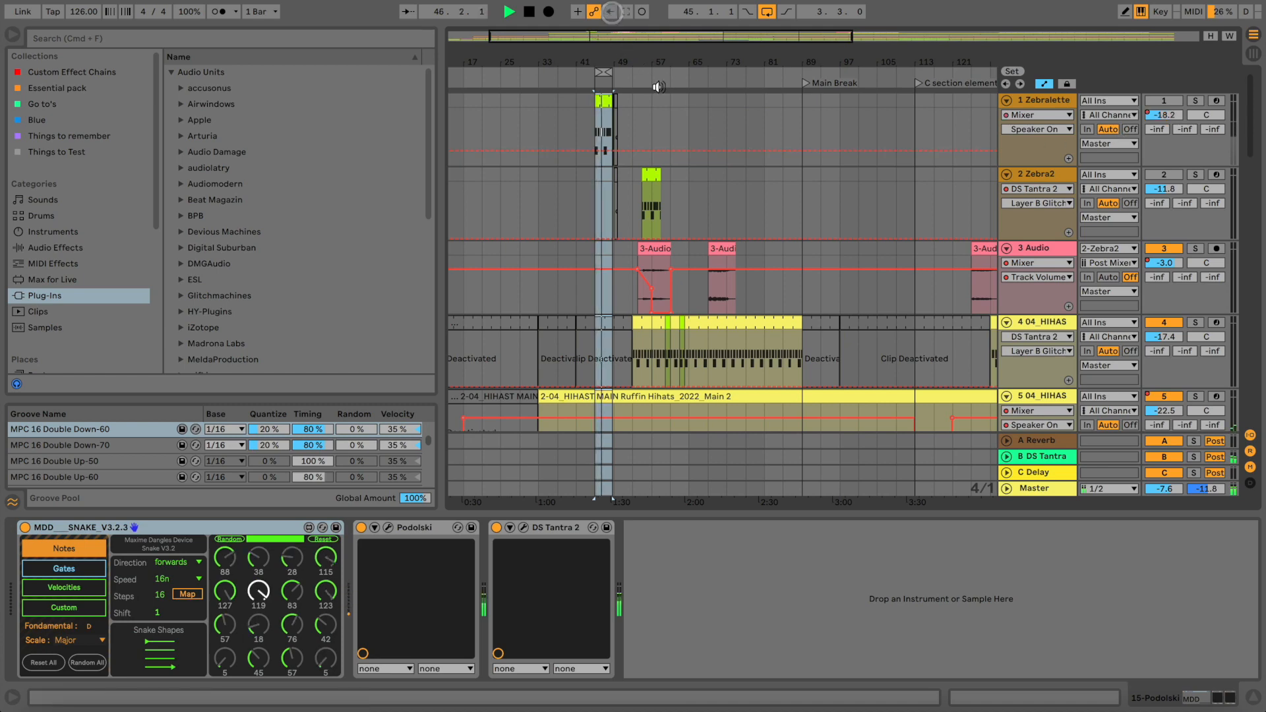
- Turn off the arrangement loop and lower the 14 Podolski track volume to about -13.3 dB
{"action": "scroll", "coordinate": [844, 148], "scroll_direction": "down", "scroll_amount": 3}
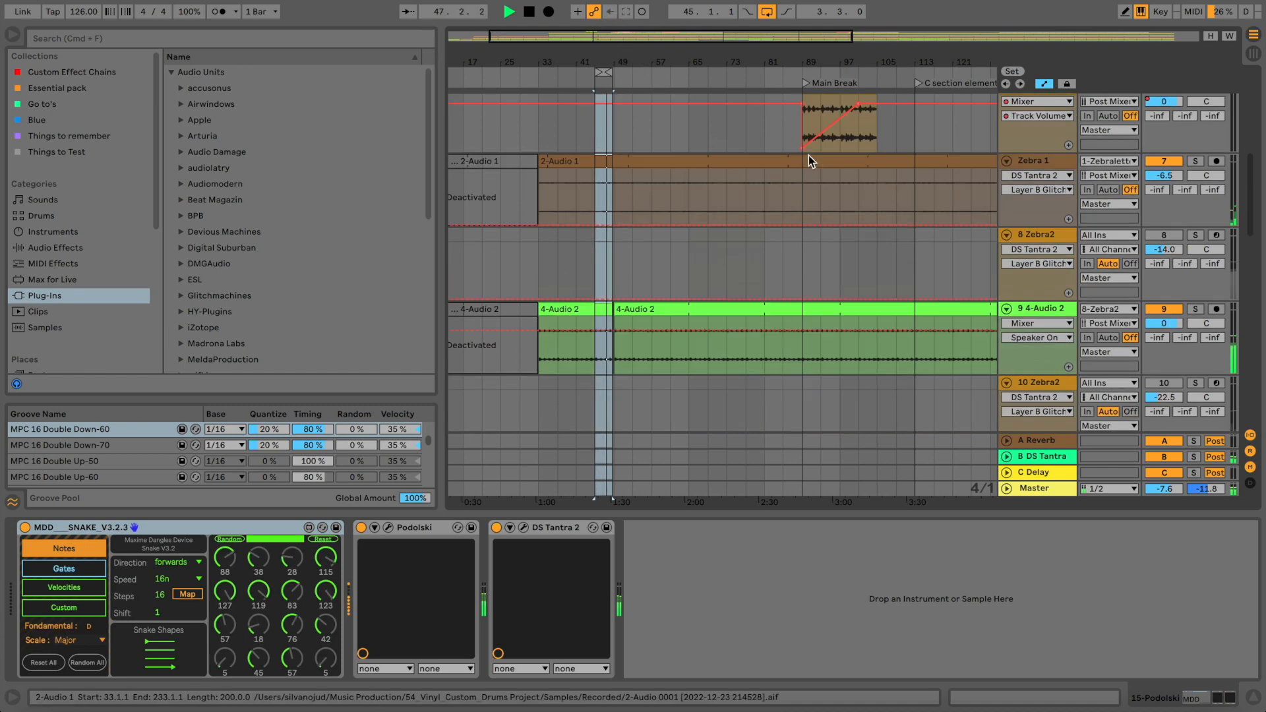
{"action": "scroll", "coordinate": [809, 160], "scroll_direction": "down", "scroll_amount": 12}
{"action": "scroll", "coordinate": [987, 178], "scroll_direction": "down", "scroll_amount": 12}
{"action": "left_click_drag", "start_coordinate": [1151, 340], "coordinate": [1174, 349]}
{"action": "left_click", "coordinate": [770, 12]}
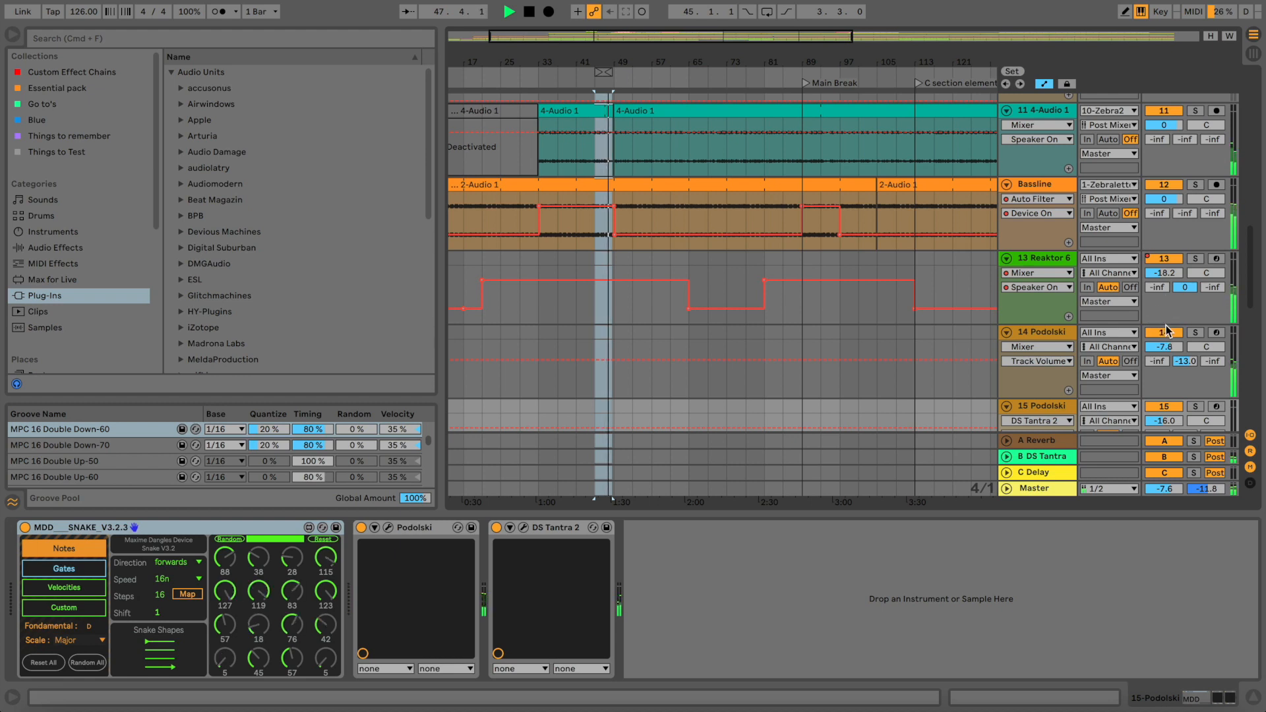
{"action": "scroll", "coordinate": [1166, 330], "scroll_direction": "down", "scroll_amount": 2}
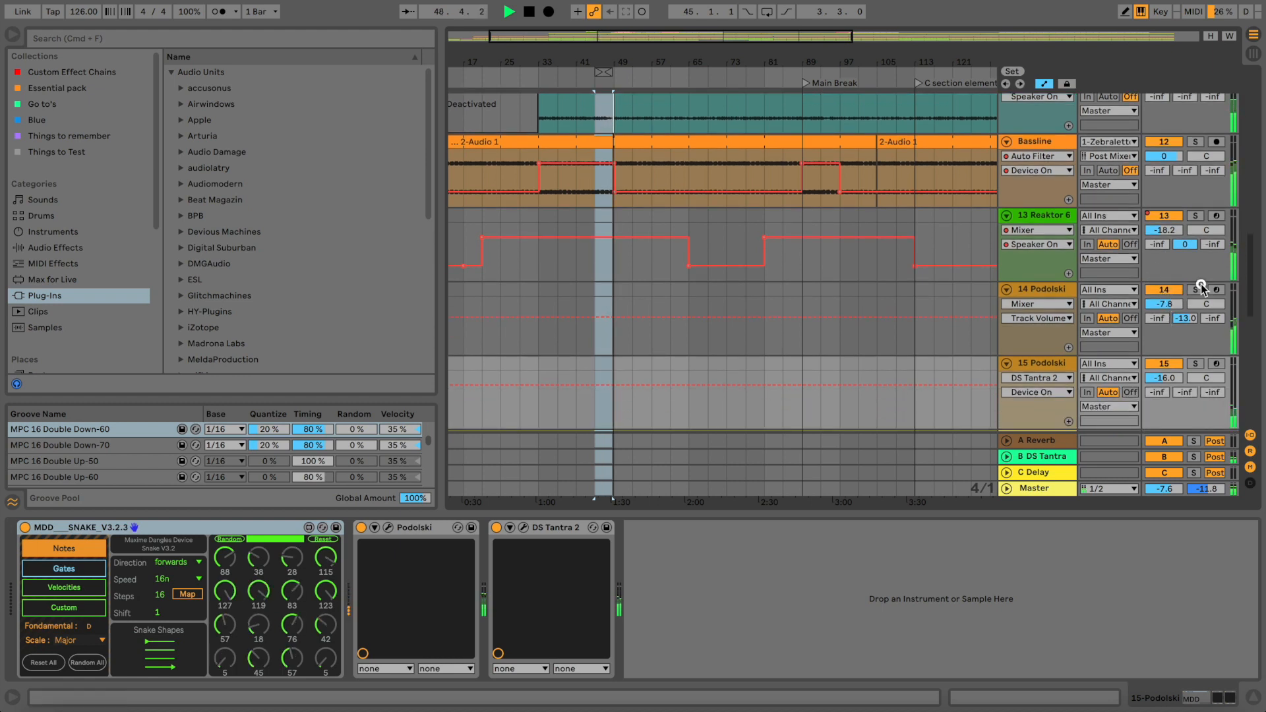
{"action": "left_click_drag", "start_coordinate": [1177, 304], "coordinate": [1177, 305]}
{"action": "scroll", "coordinate": [1177, 304], "scroll_direction": "down", "scroll_amount": 4}
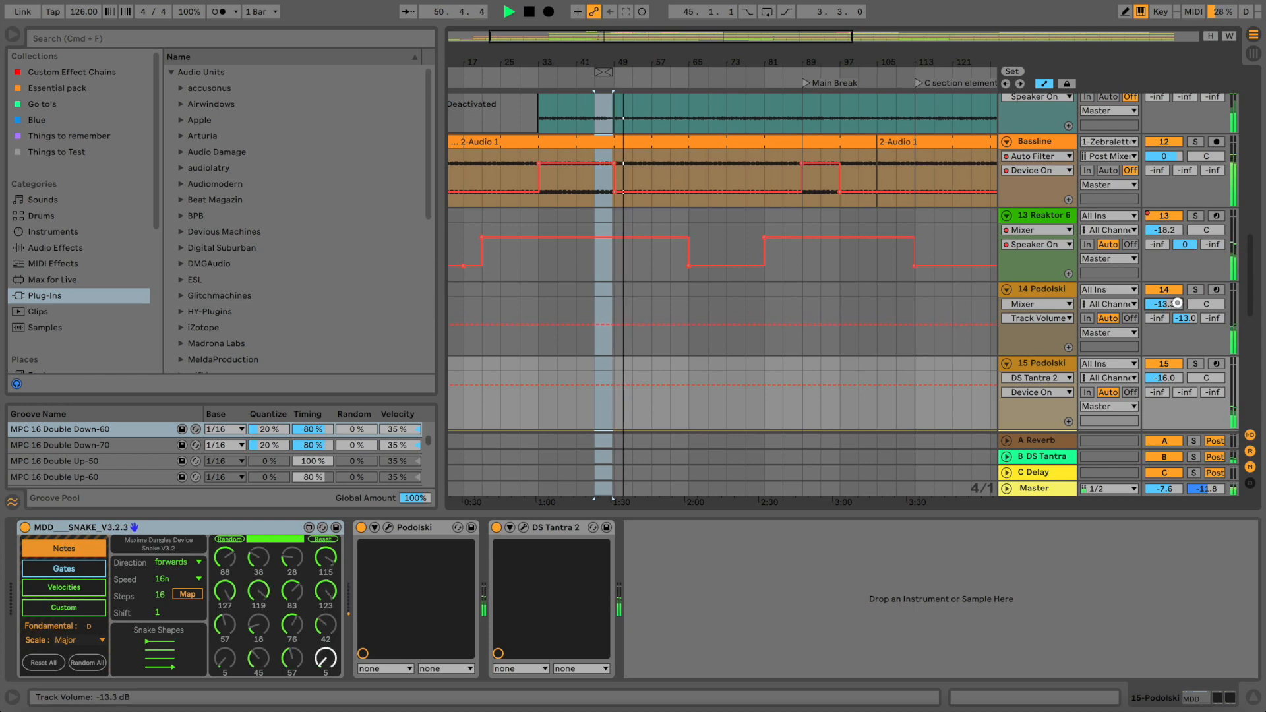
- Compare the playing mix with the 15 Podolski track muted and unmuted, and stop playback
{"action": "scroll", "coordinate": [1035, 277], "scroll_direction": "down", "scroll_amount": 6}
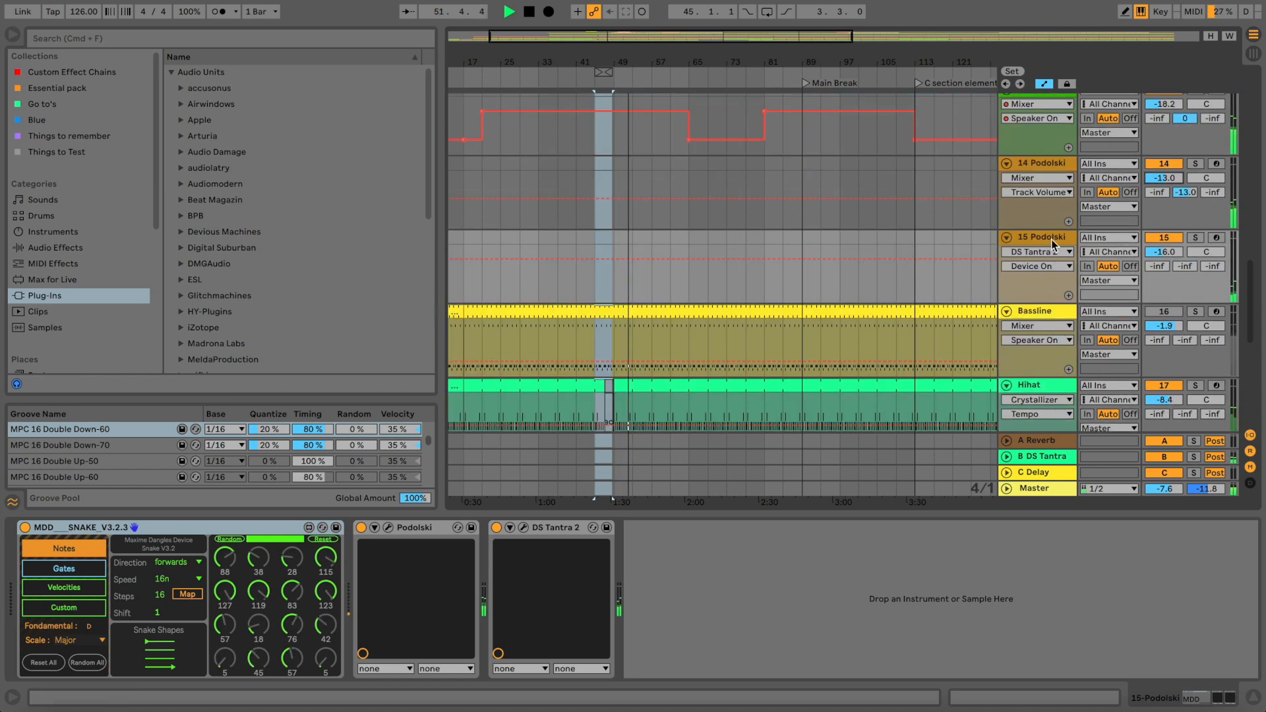
{"action": "left_click", "coordinate": [1157, 239]}
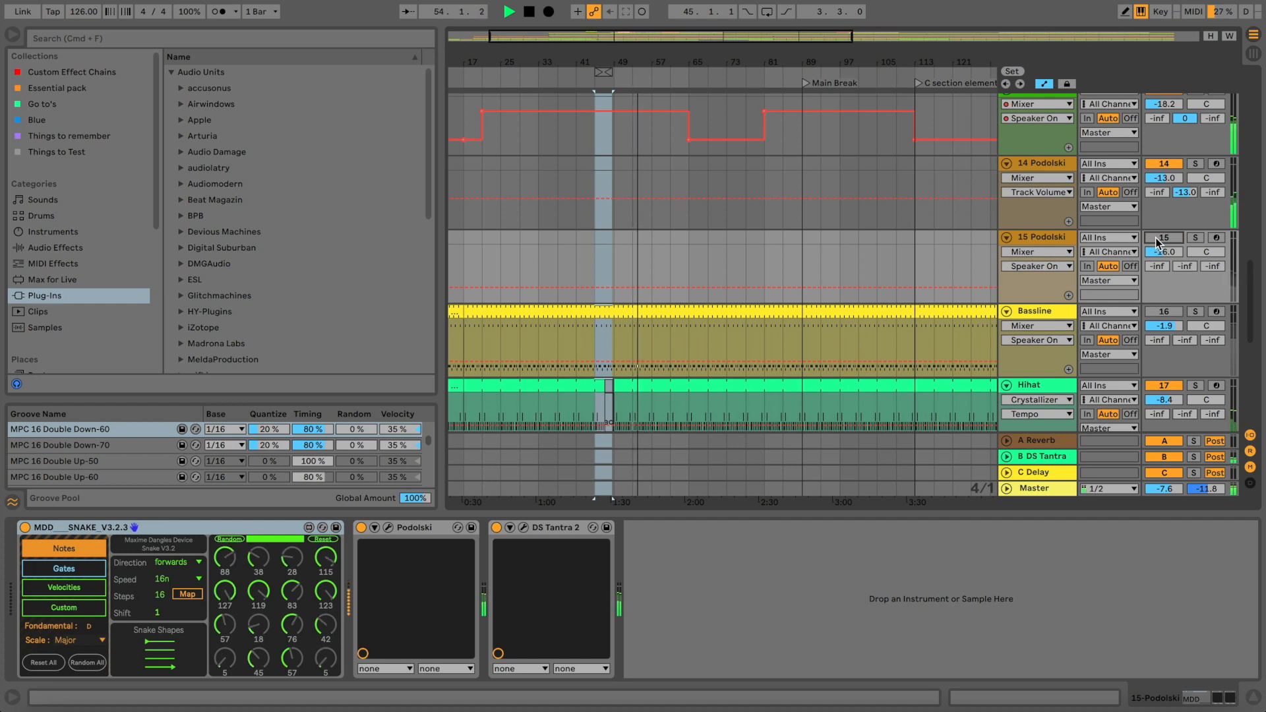
{"action": "left_click", "coordinate": [1159, 239]}
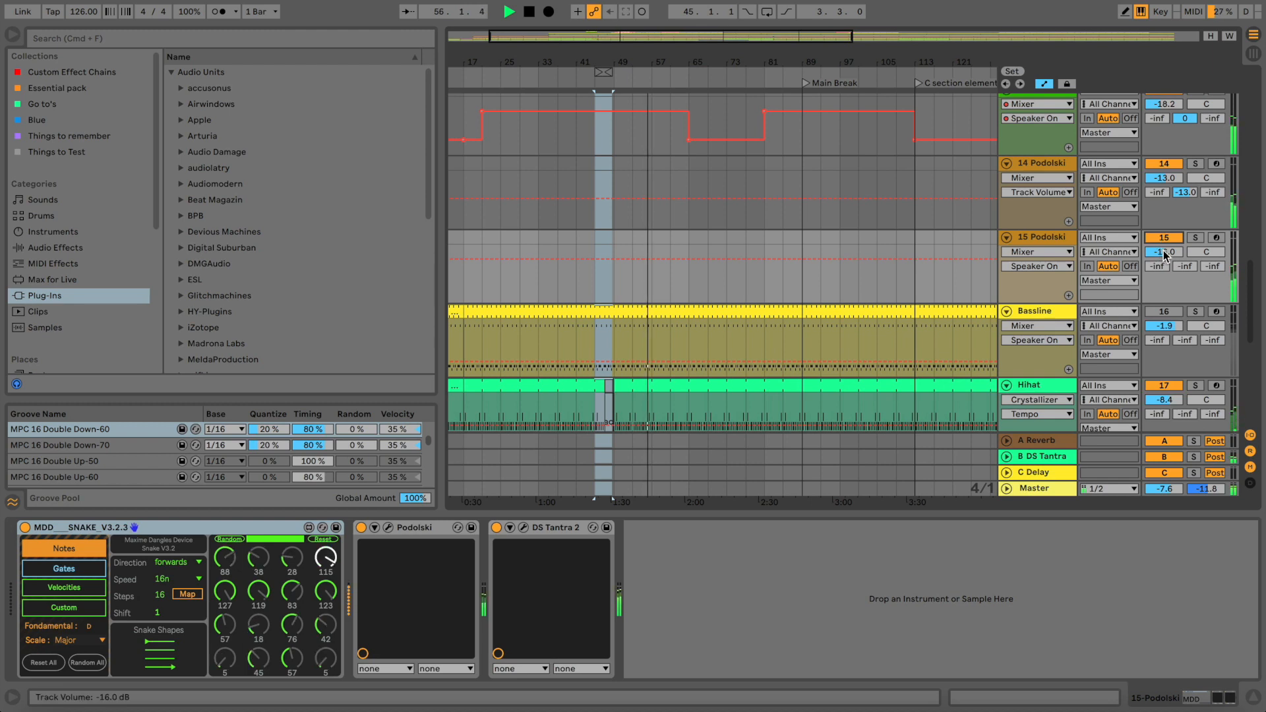
{"action": "key", "text": "space"}
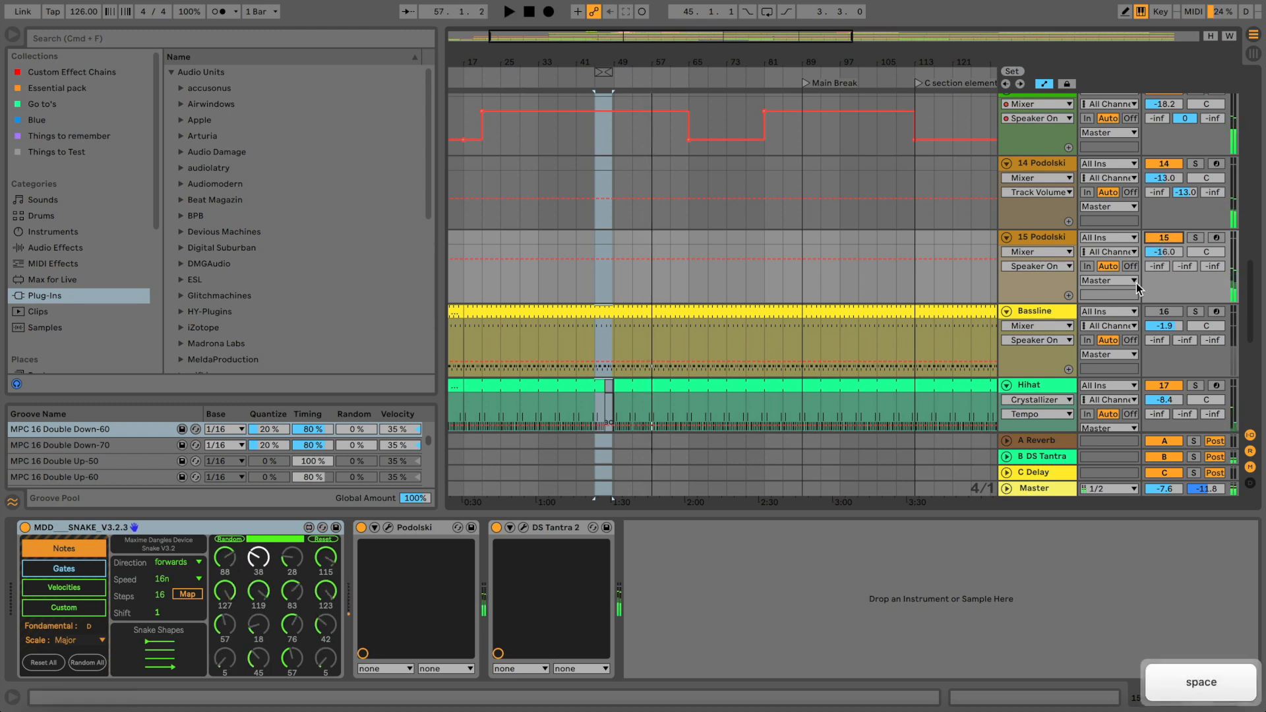
- Inspect the TAS Dub Bass 1 synth settings of the first Podolski chain on the yellow Bassline track's Instrument Rack
{"action": "left_click", "coordinate": [1042, 313]}
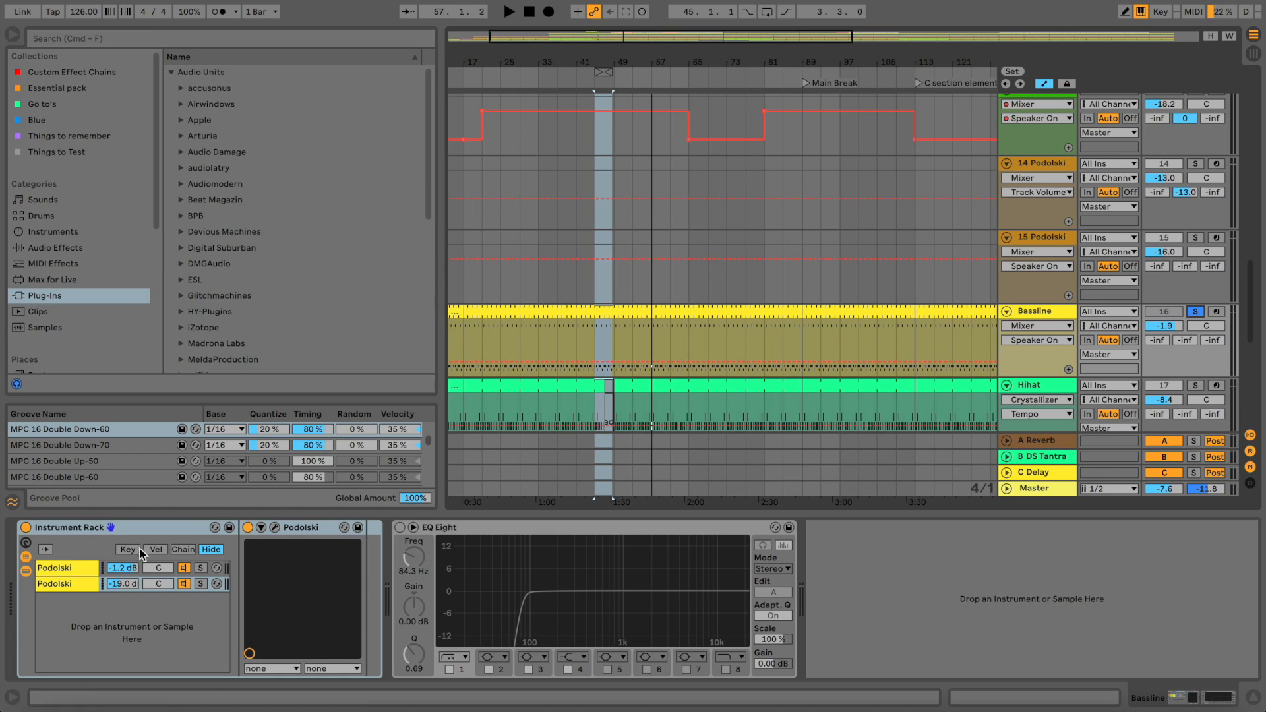
{"action": "left_click", "coordinate": [70, 568]}
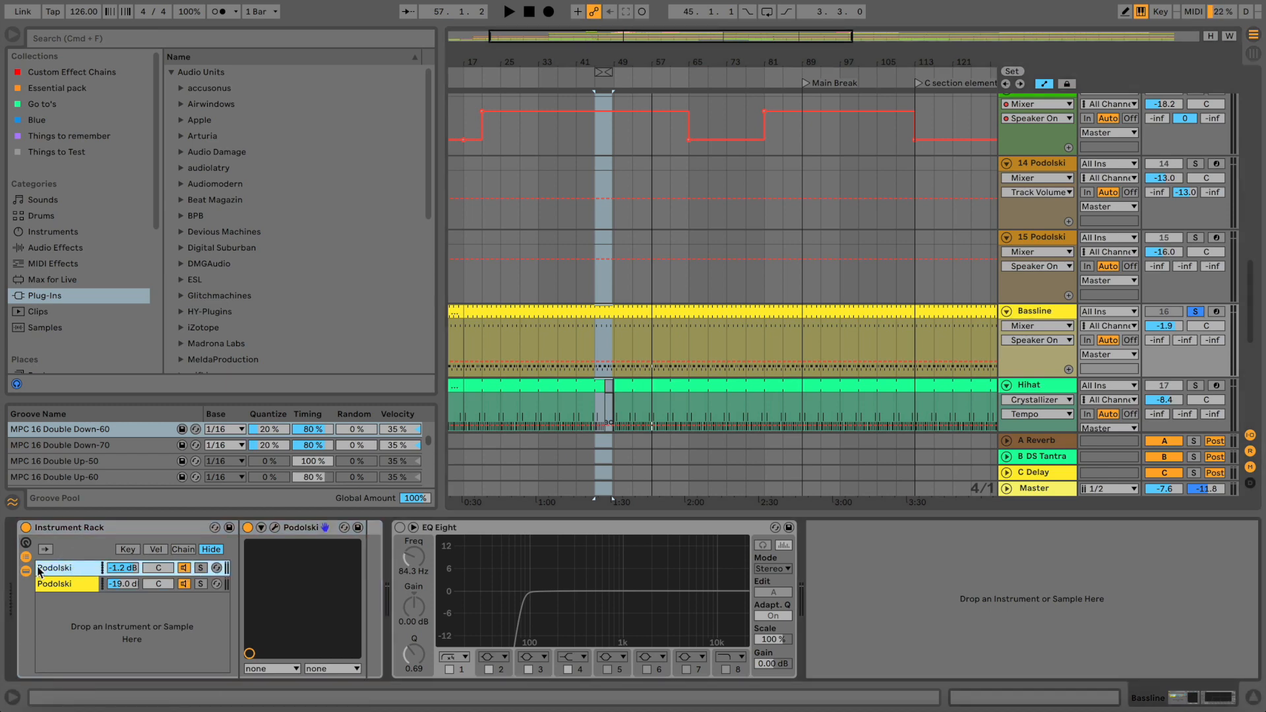
{"action": "left_click", "coordinate": [273, 528]}
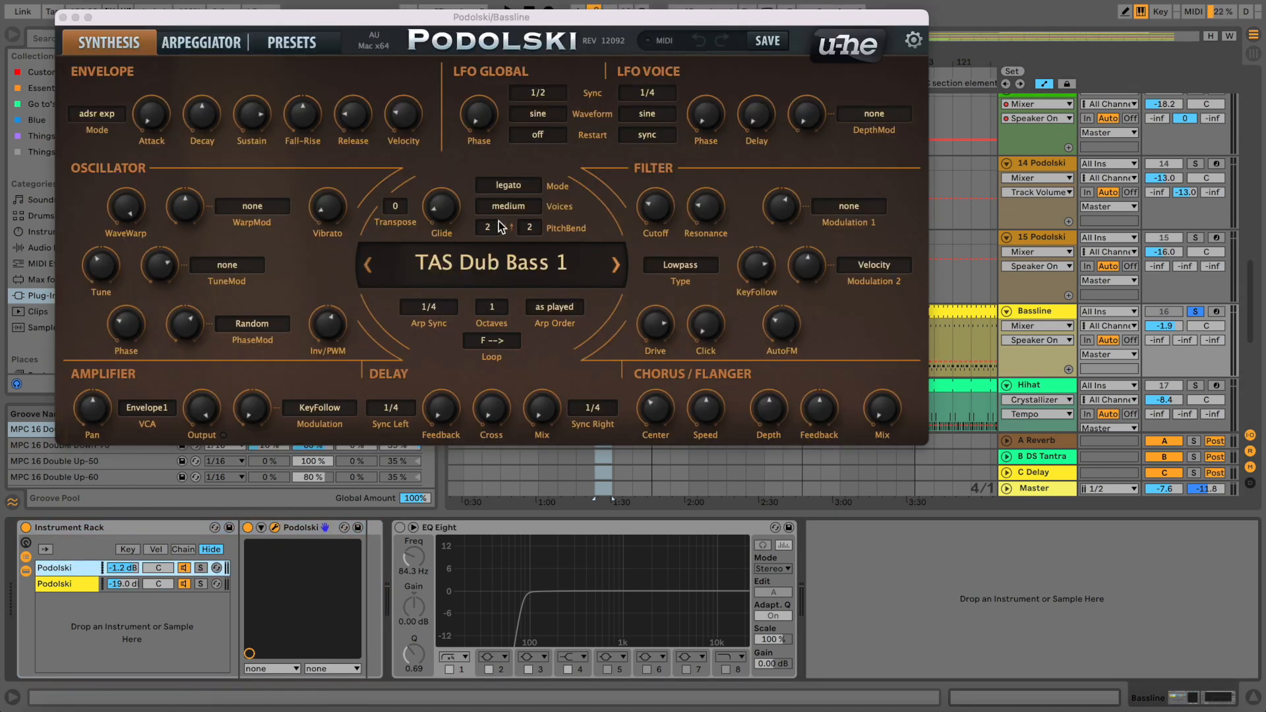
{"action": "left_click", "coordinate": [63, 17]}
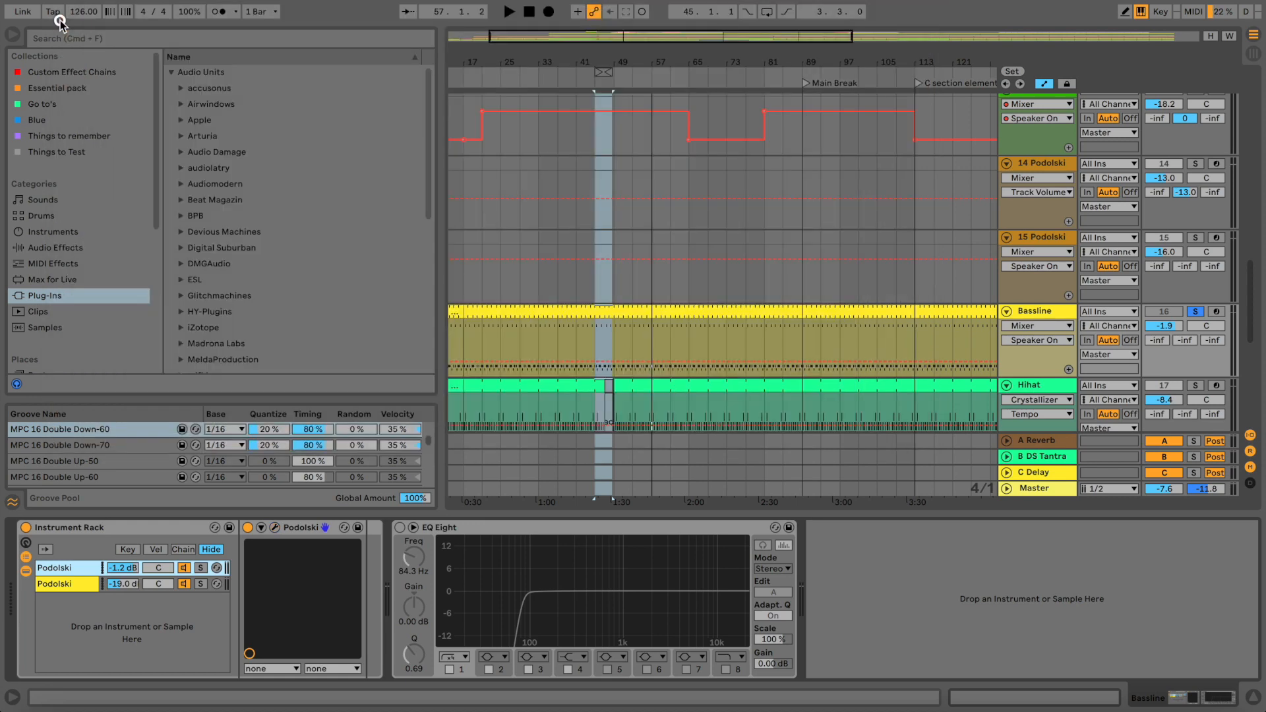
- Play the soloed Bassline track and add the Hihat and 18 Drum Rack tracks to the solo
{"action": "left_click", "coordinate": [1044, 313]}
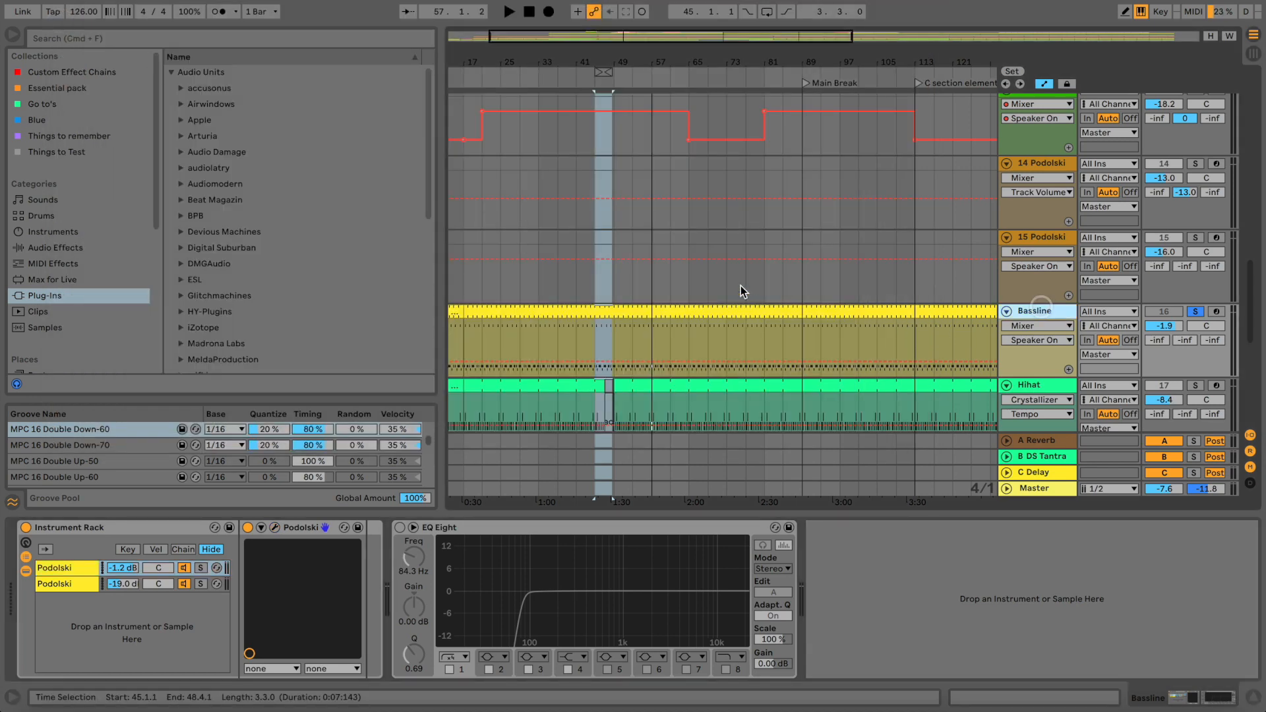
{"action": "key", "text": "space"}
{"action": "scroll", "coordinate": [1017, 285], "scroll_direction": "down", "scroll_amount": 5}
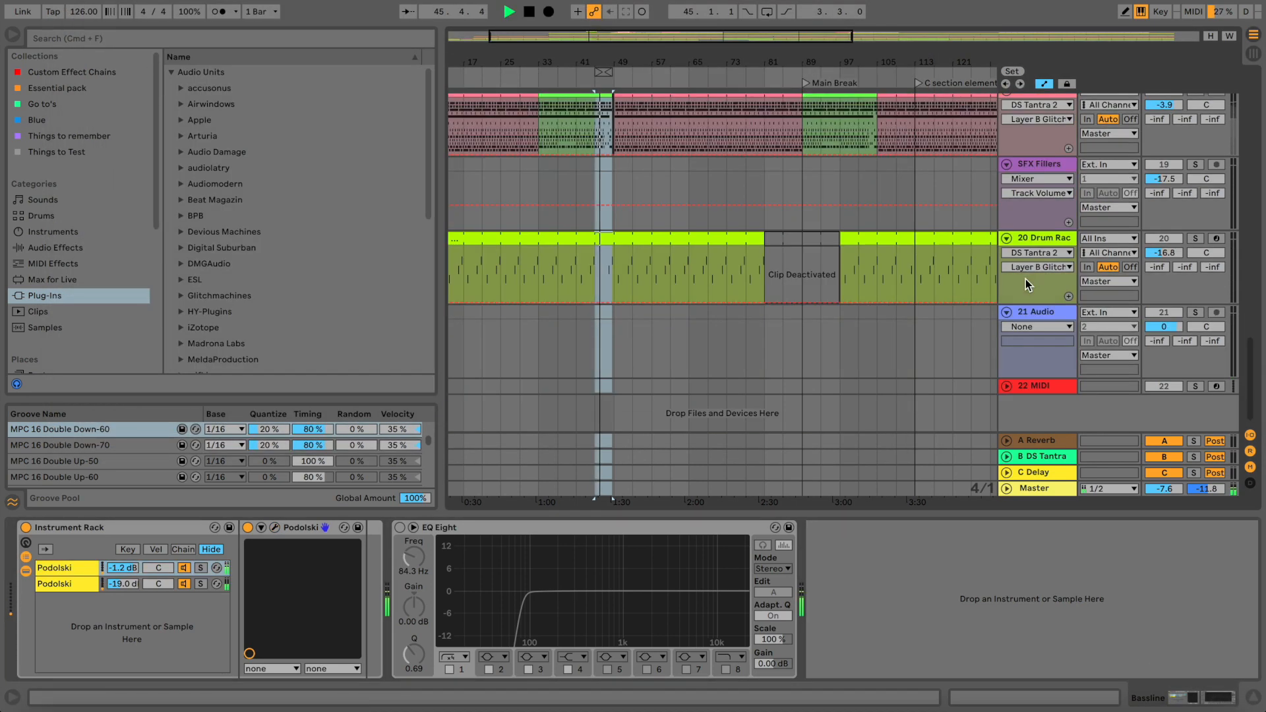
{"action": "left_click", "coordinate": [1196, 205]}
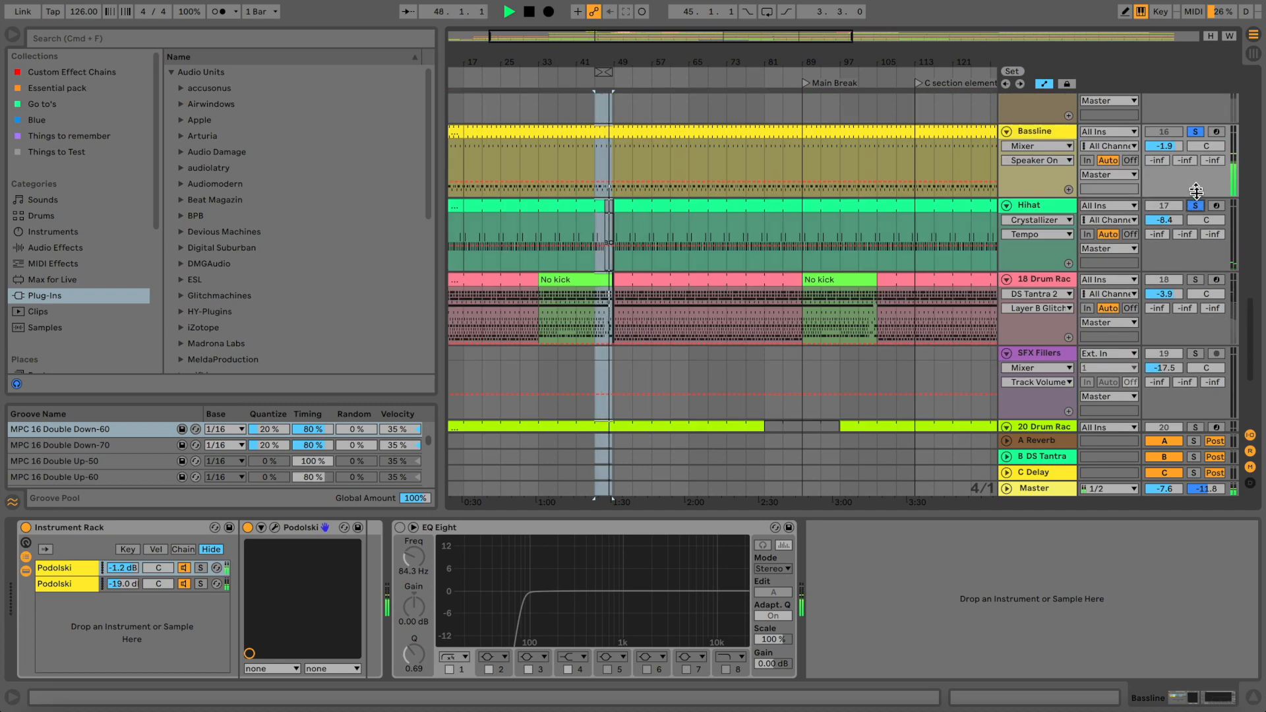
{"action": "left_click", "coordinate": [1196, 279]}
- Add 13 Reaktor 6, 20 Drum Rack, track 7 Zebralette and 14 Podolski to the soloed tracks during playback, and stop it
{"action": "scroll", "coordinate": [1173, 280], "scroll_direction": "up", "scroll_amount": 20}
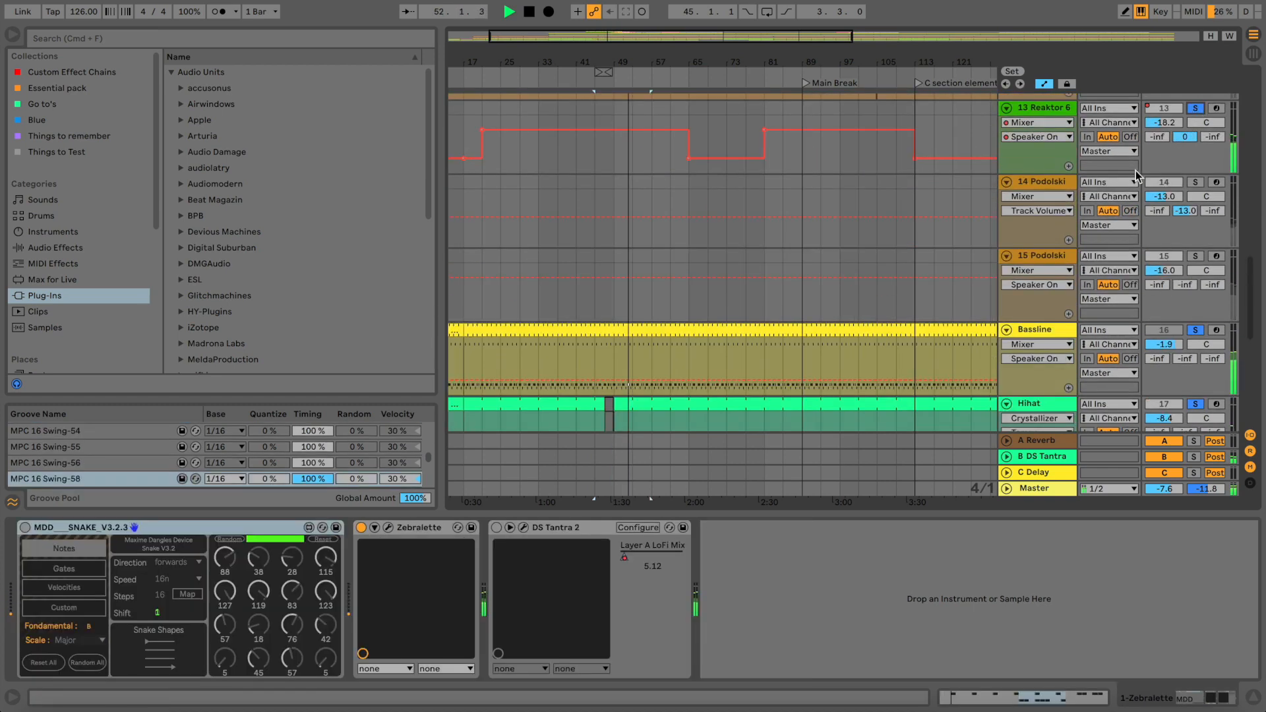
{"action": "scroll", "coordinate": [1110, 193], "scroll_direction": "down", "scroll_amount": 5}
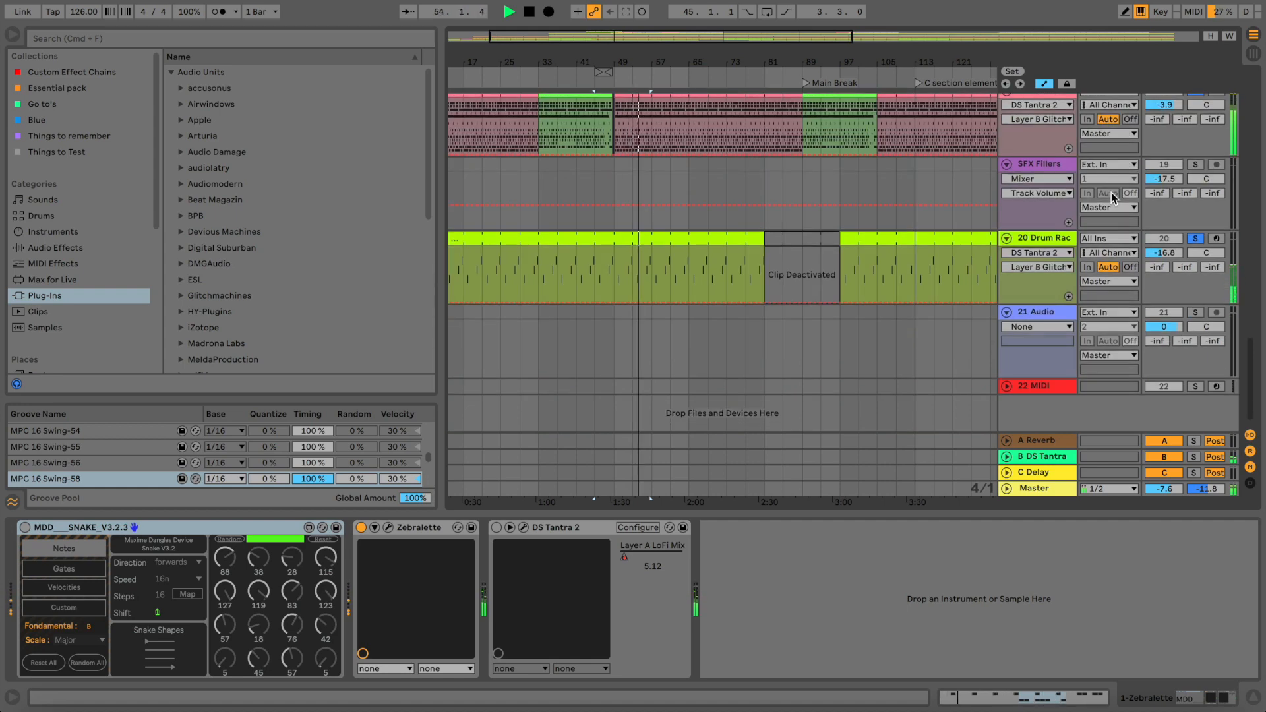
{"action": "scroll", "coordinate": [1160, 211], "scroll_direction": "up", "scroll_amount": 2}
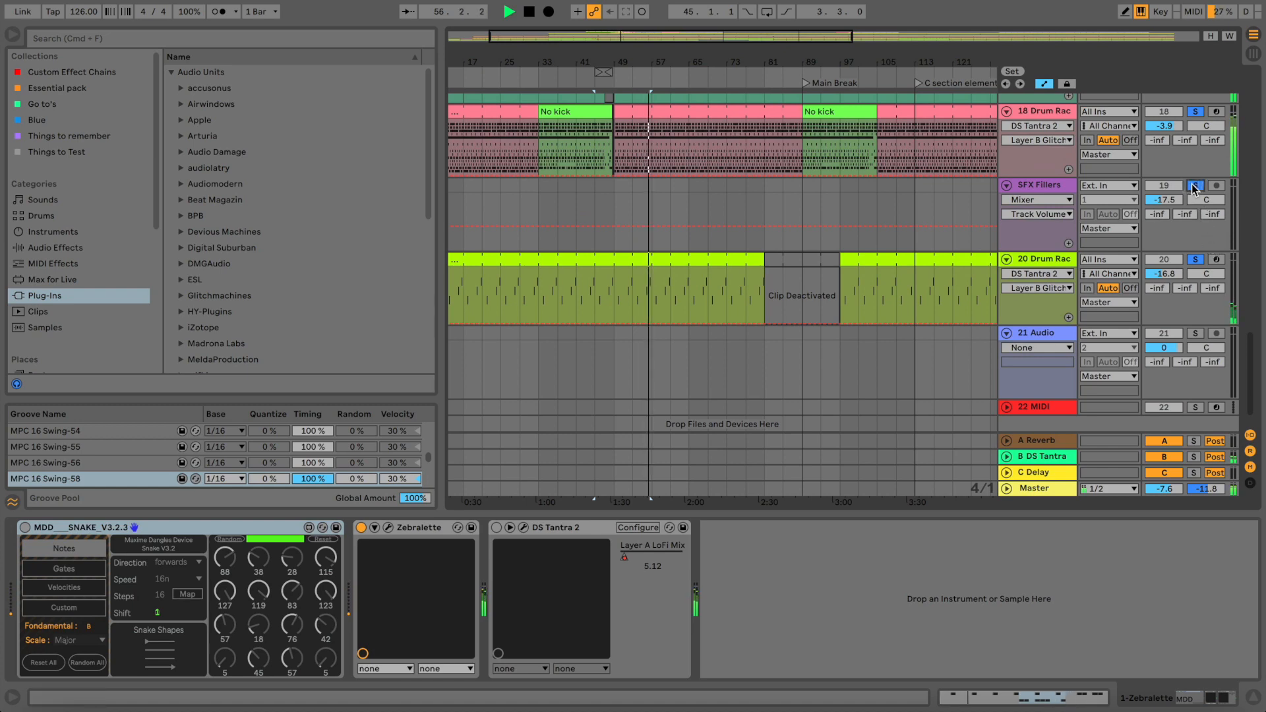
{"action": "scroll", "coordinate": [1194, 190], "scroll_direction": "up", "scroll_amount": 5}
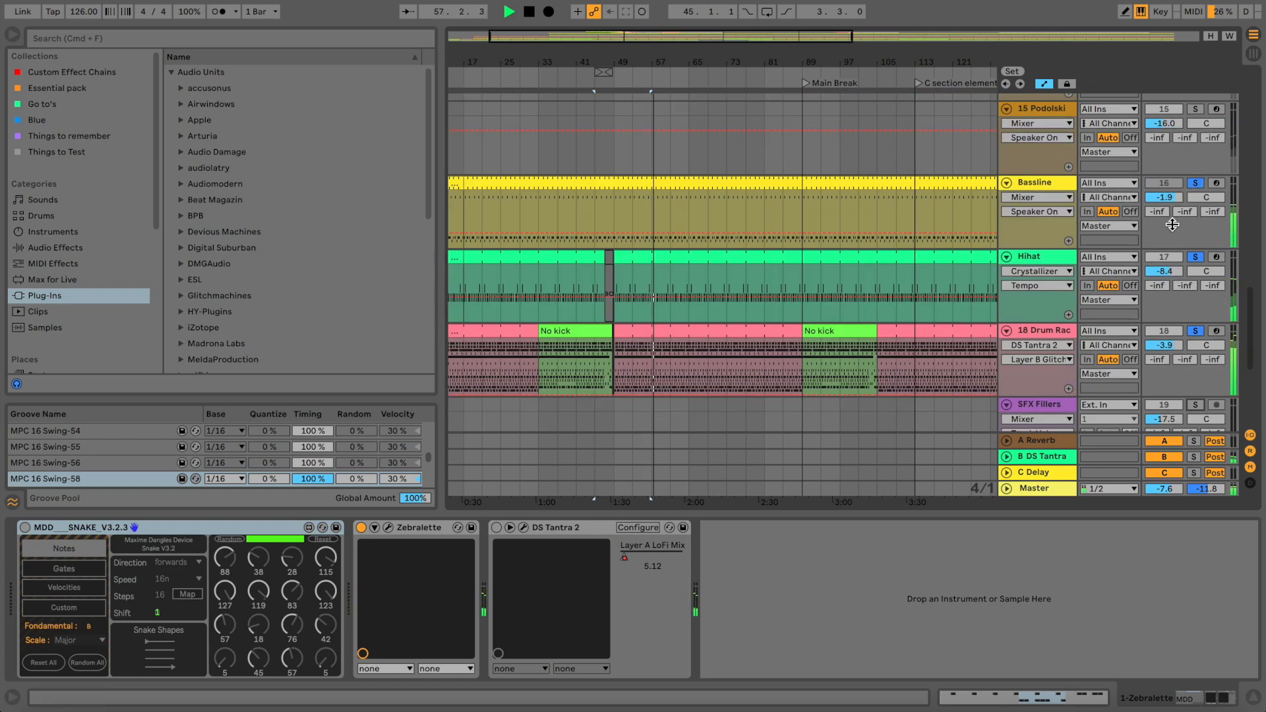
{"action": "scroll", "coordinate": [1192, 257], "scroll_direction": "up", "scroll_amount": 5}
{"action": "left_click", "coordinate": [1193, 244]}
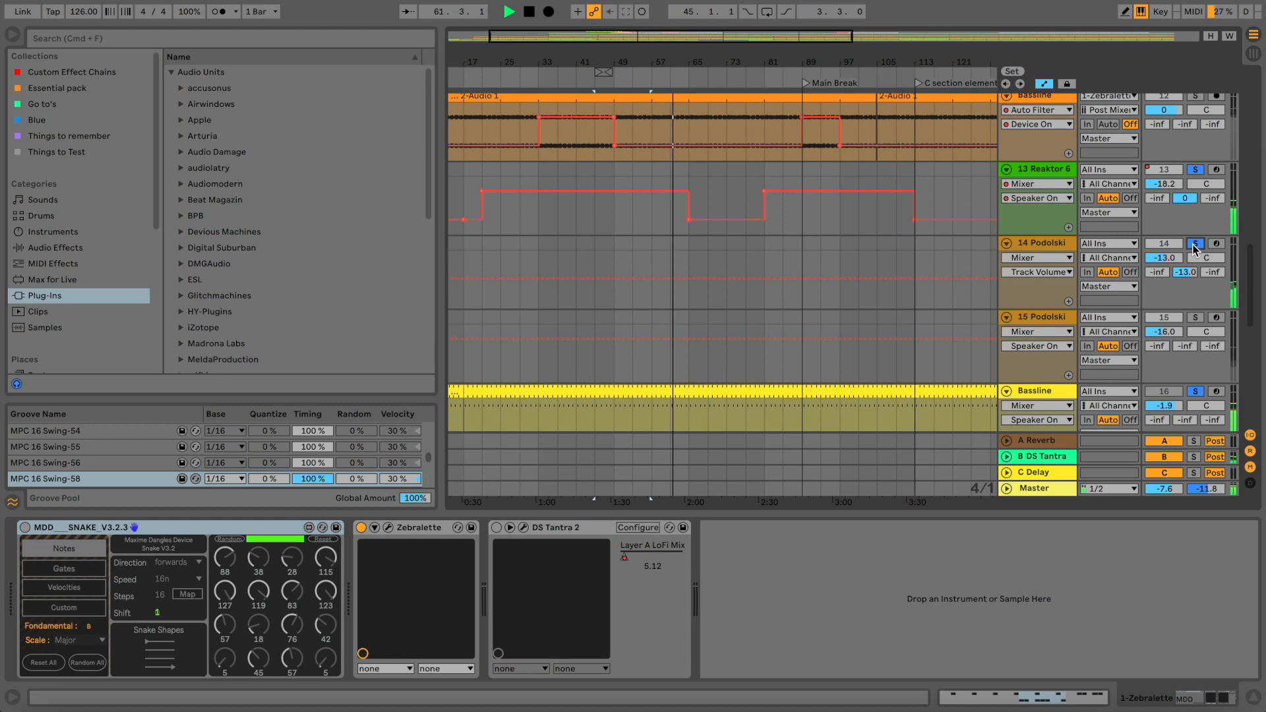
{"action": "key", "text": "space"}
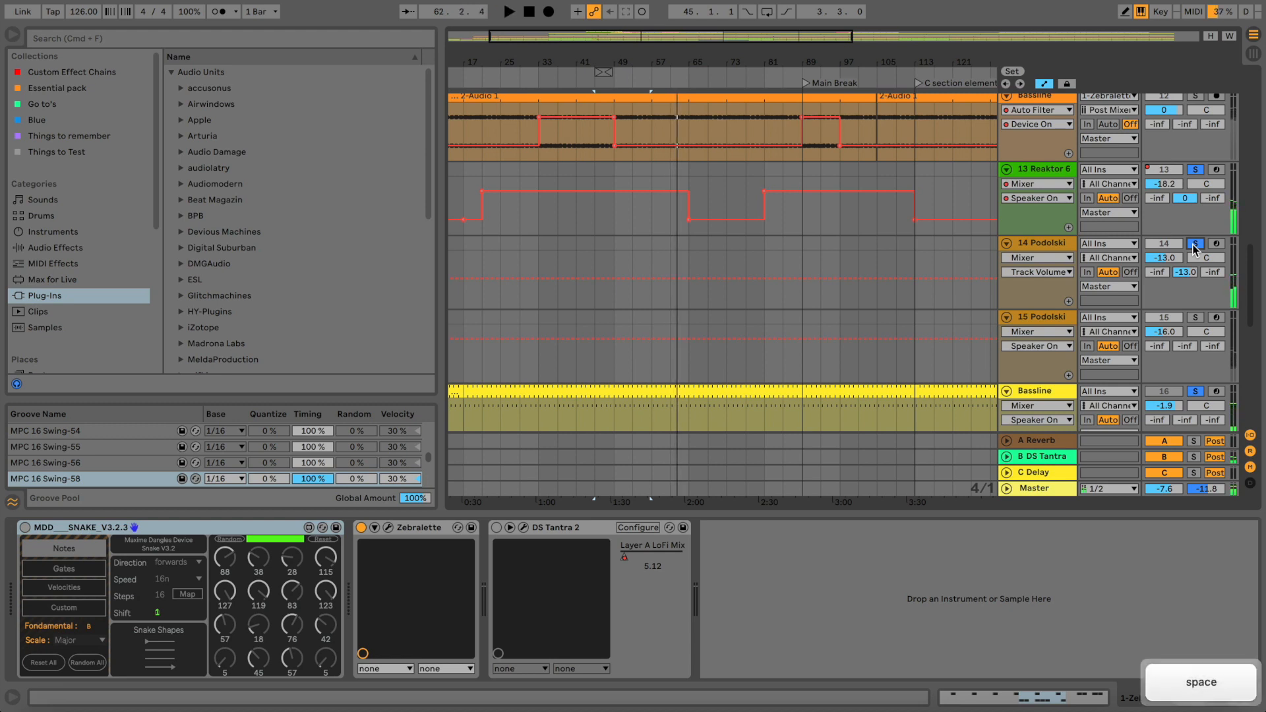
- Look over the 14 Podolski track's devices and the bass, drum and SFX Fillers tracks below it
{"action": "left_click", "coordinate": [1035, 247]}
{"action": "scroll", "coordinate": [1055, 261], "scroll_direction": "down", "scroll_amount": 5}
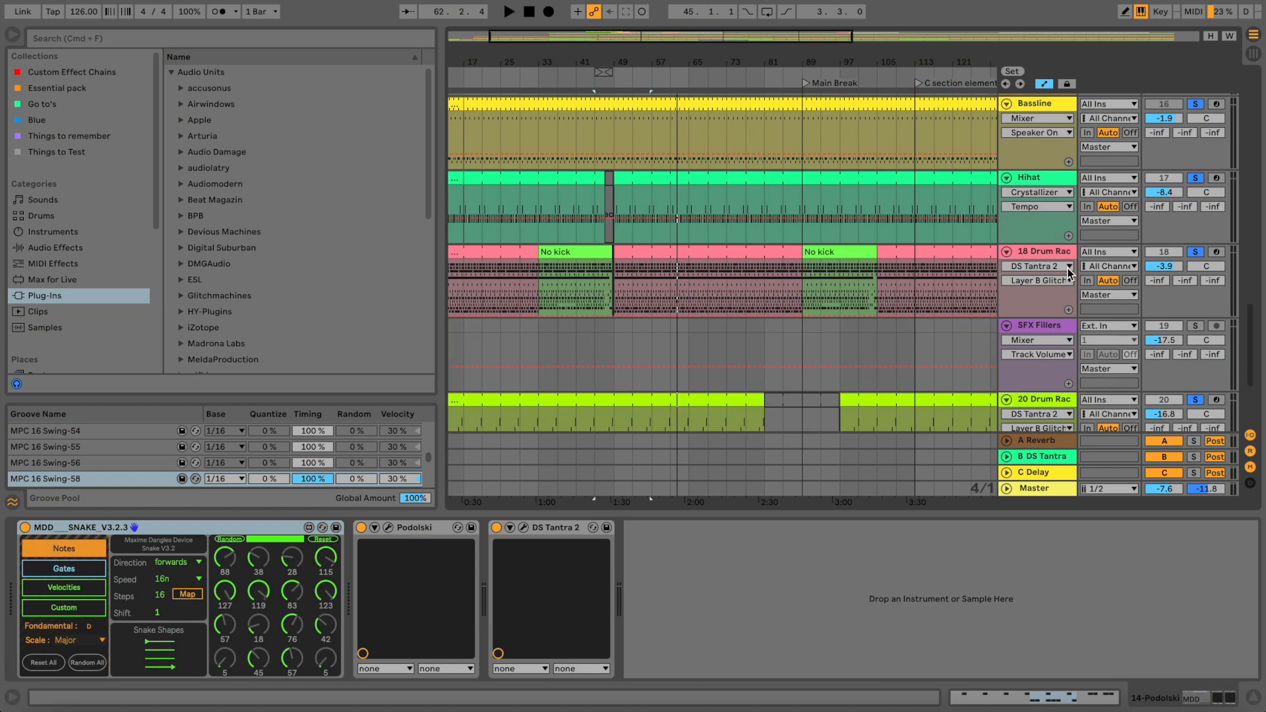
{"action": "scroll", "coordinate": [1027, 220], "scroll_direction": "up", "scroll_amount": 5}
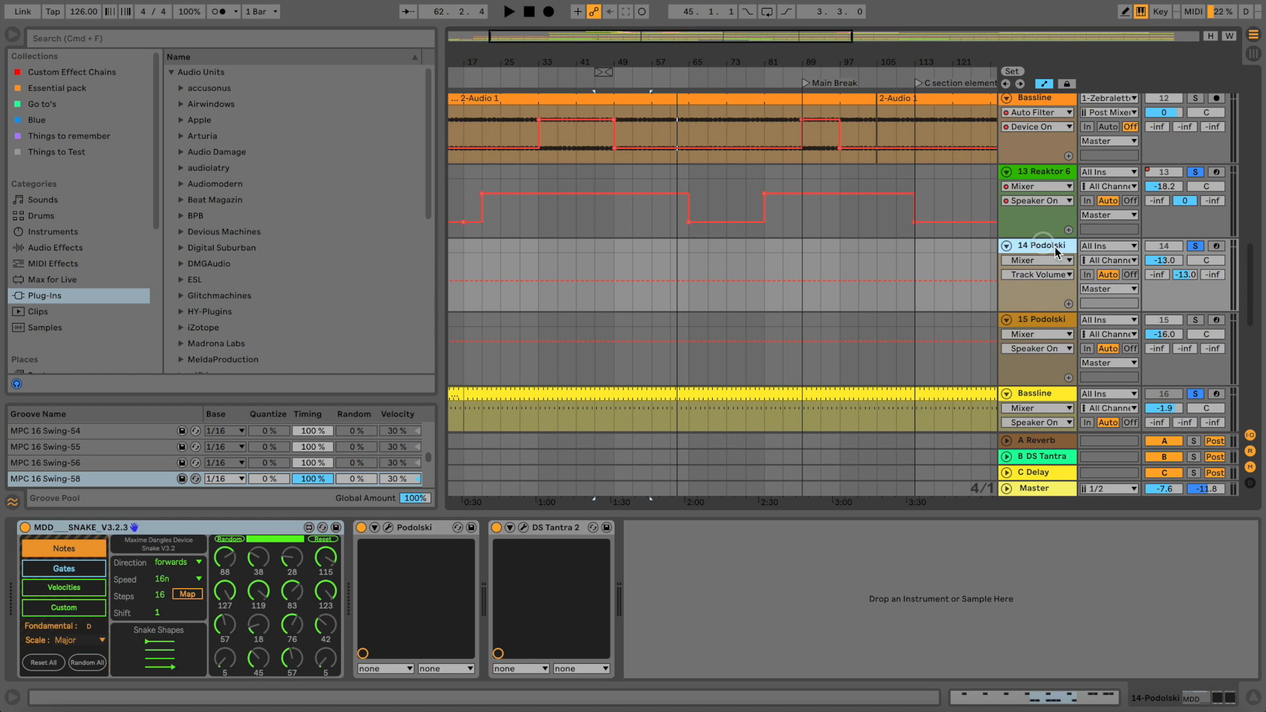
{"action": "scroll", "coordinate": [1056, 252], "scroll_direction": "down", "scroll_amount": 5}
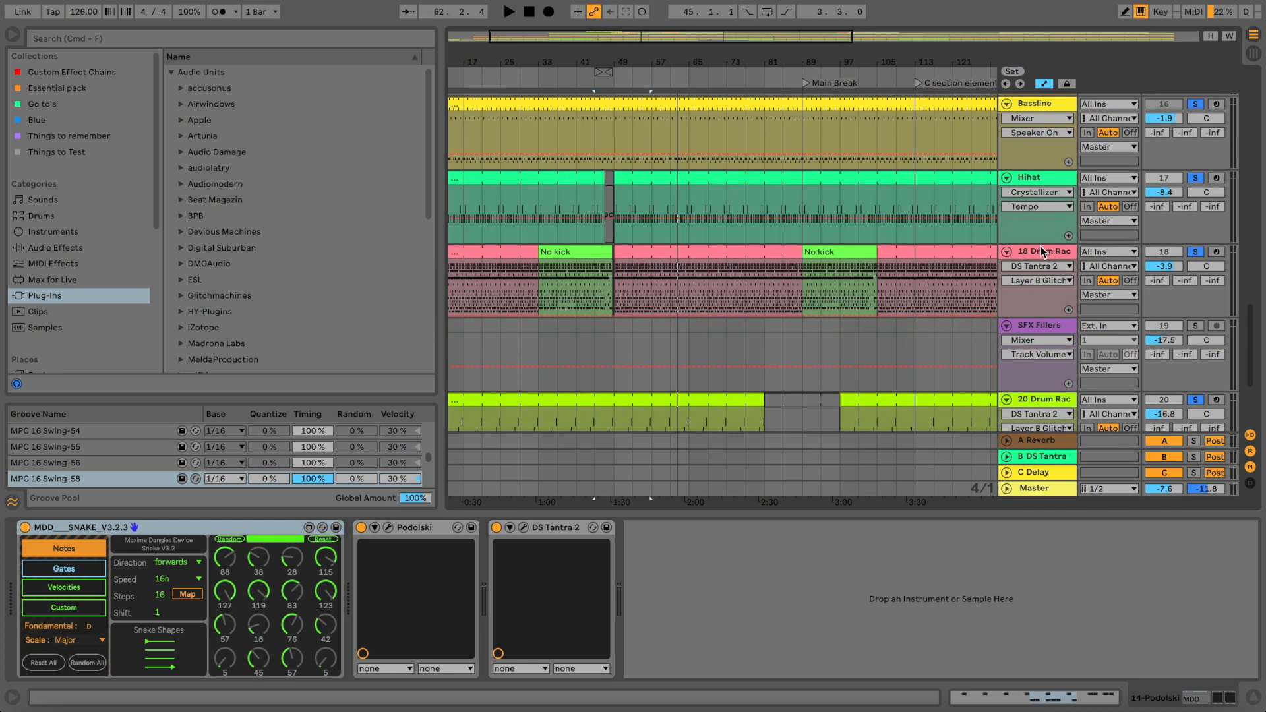
{"action": "scroll", "coordinate": [1041, 198], "scroll_direction": "up", "scroll_amount": 1}
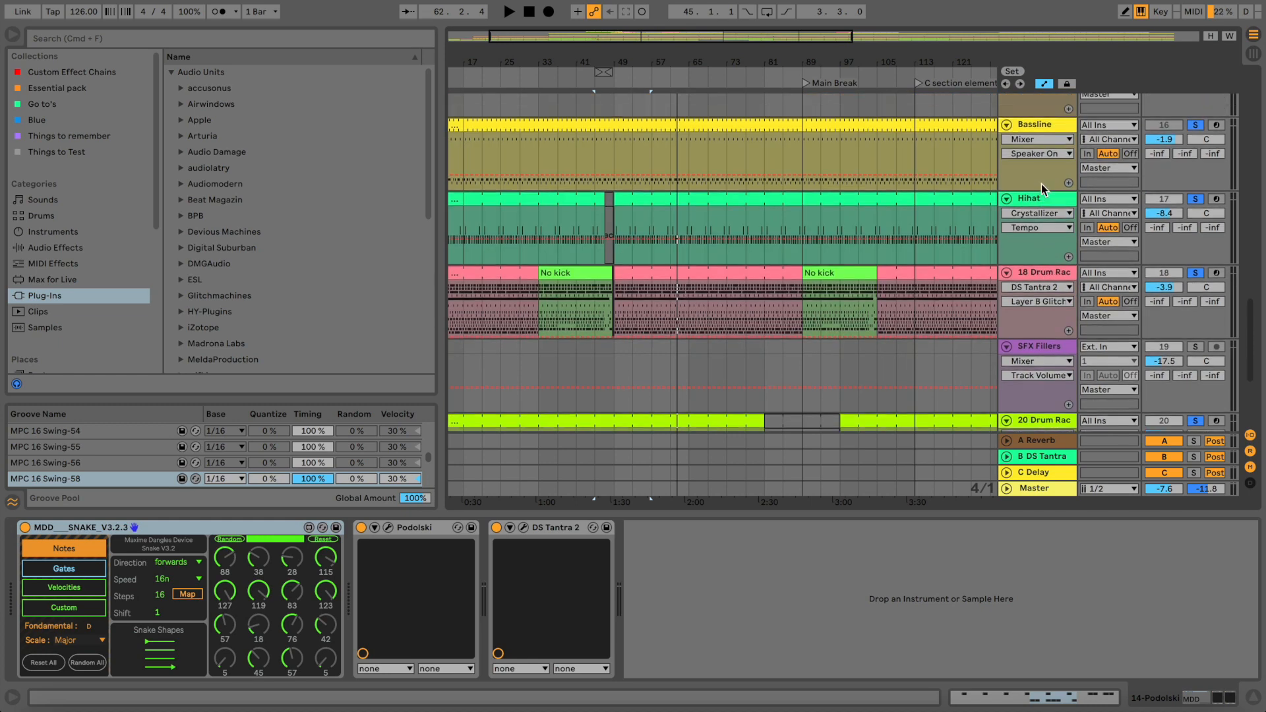
{"action": "scroll", "coordinate": [1050, 226], "scroll_direction": "down", "scroll_amount": 5}
{"action": "left_click", "coordinate": [1049, 236]}
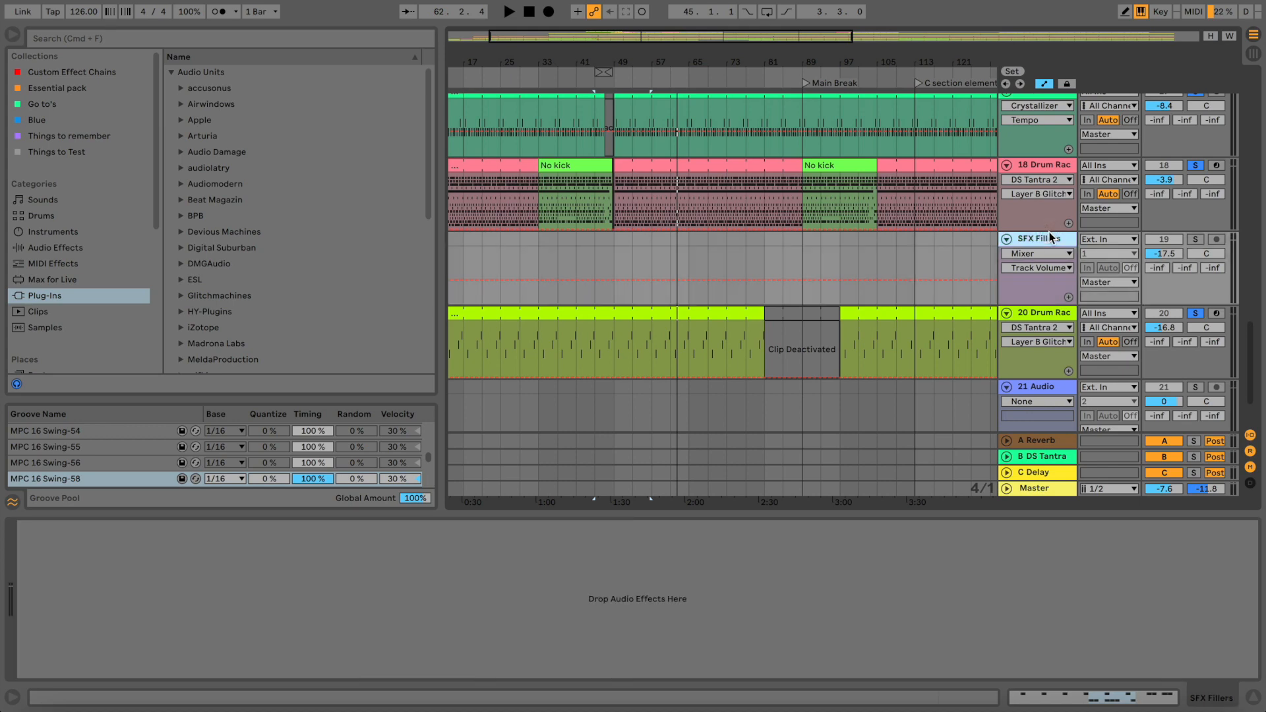
- Raise the gain of the long 2-Audio 1 clip on the Zebralette audio track to 16.5 dB and play it soloed
{"action": "scroll", "coordinate": [1052, 240], "scroll_direction": "up", "scroll_amount": 20}
{"action": "left_click", "coordinate": [1051, 240]}
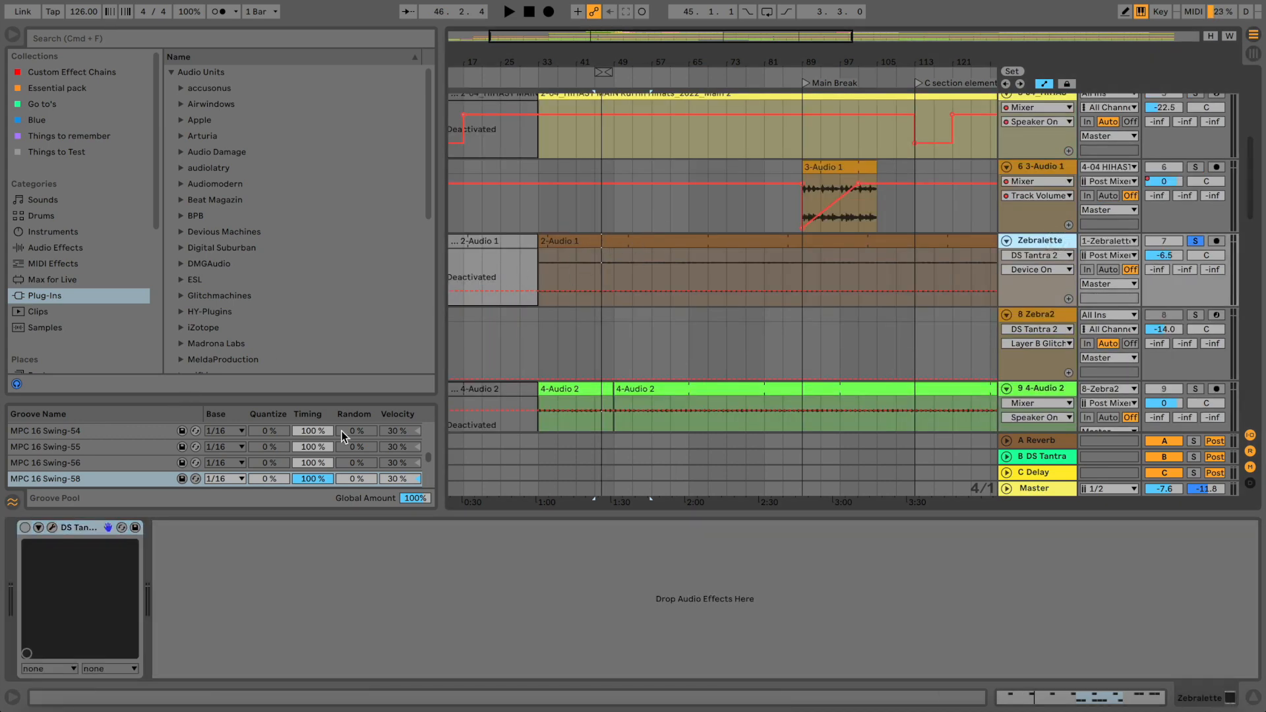
{"action": "left_click", "coordinate": [850, 240]}
{"action": "double_click", "coordinate": [850, 240]}
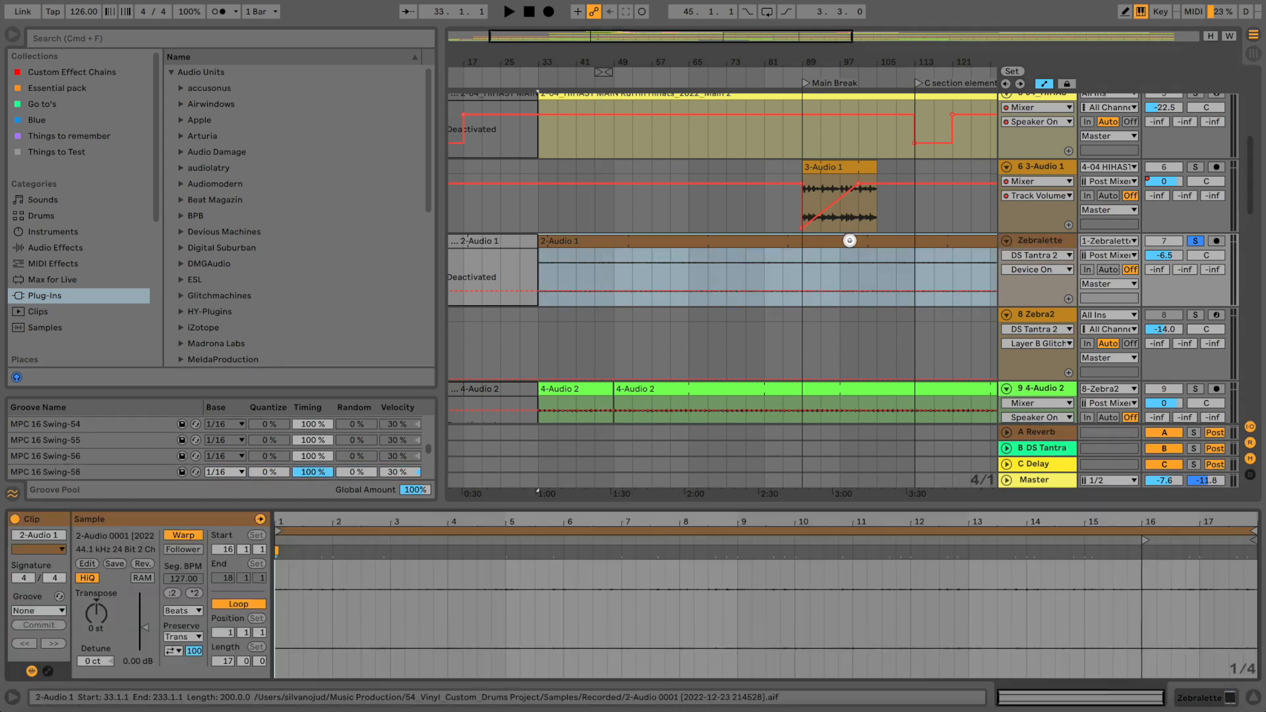
{"action": "mouse_move", "coordinate": [141, 632]}
{"action": "left_mouse_down"}
{"action": "mouse_move", "coordinate": [142, 594]}
{"action": "mouse_move", "coordinate": [127, 630]}
{"action": "left_mouse_up"}
{"action": "key", "text": "space"}
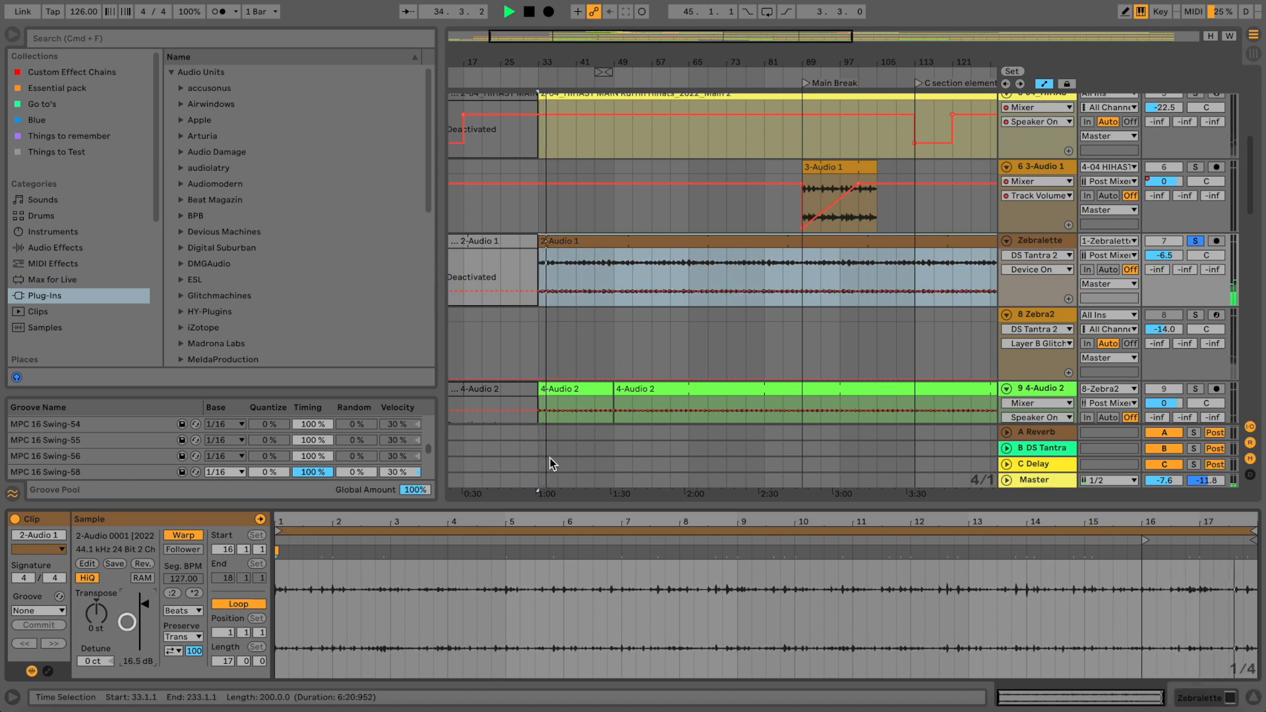
- Enable DS Tantra 2 on the Zebralette audio track and reset the 2-Audio 1 clip's gain to 0 dB
{"action": "left_click", "coordinate": [1045, 239]}
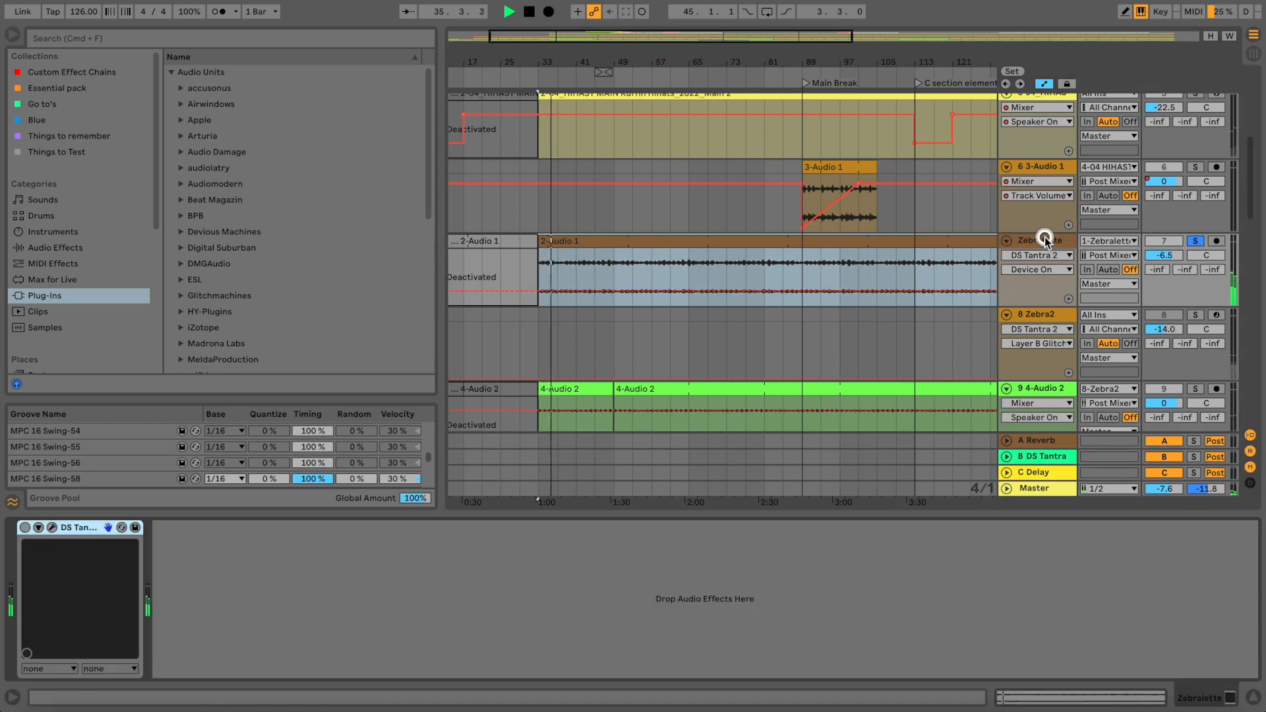
{"action": "left_click", "coordinate": [25, 527]}
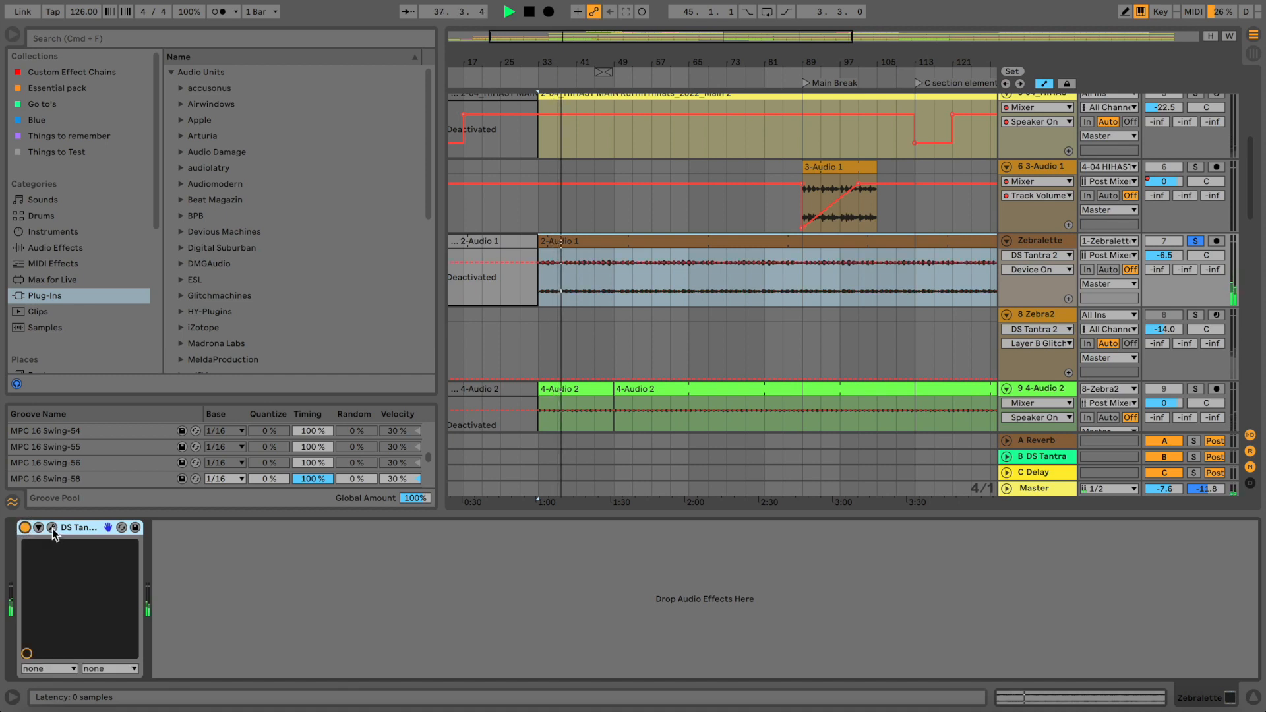
{"action": "left_click", "coordinate": [727, 245]}
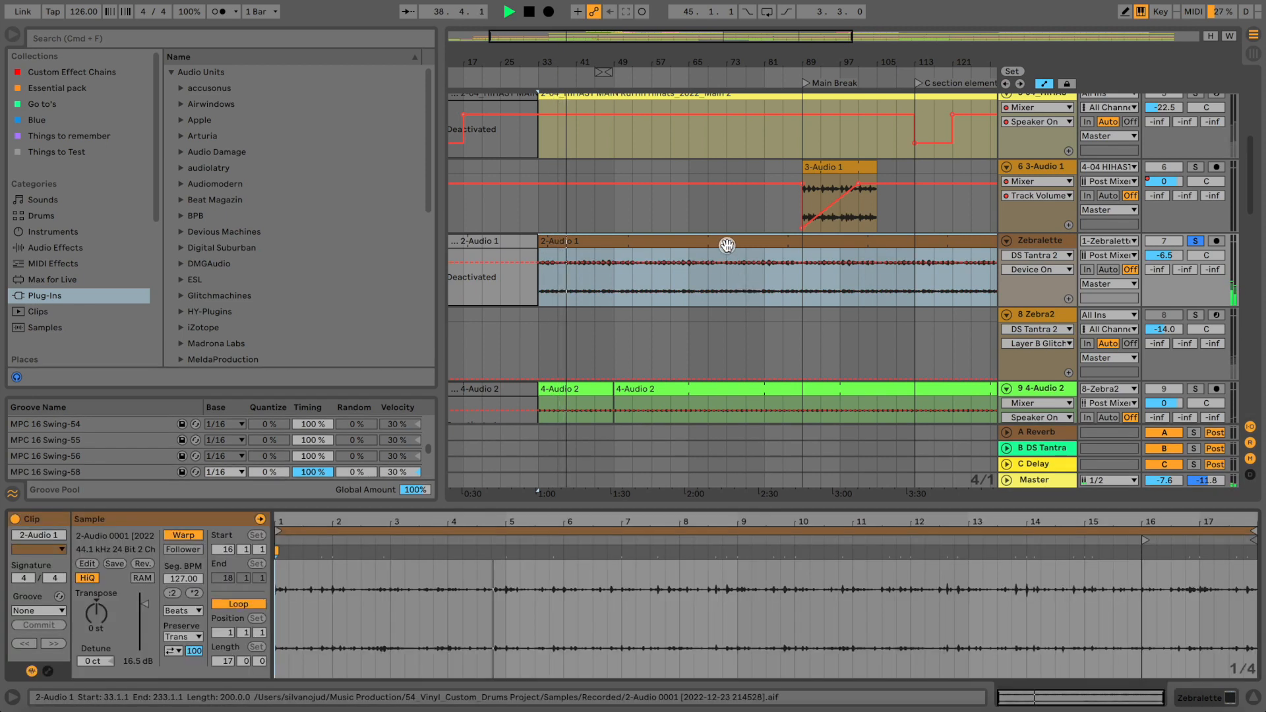
{"action": "double_click", "coordinate": [147, 613]}
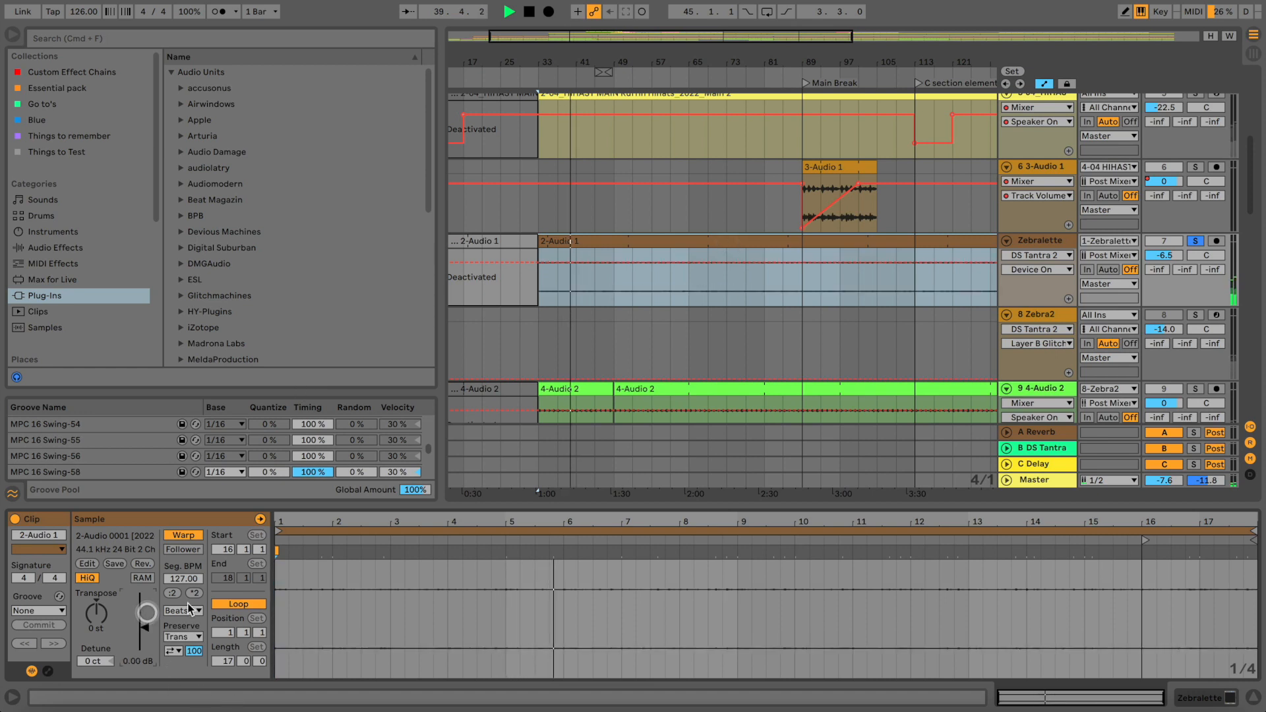
- Unsolo the Zebralette audio track and compare the full mix with that track muted and unmuted
{"action": "left_click", "coordinate": [1195, 241]}
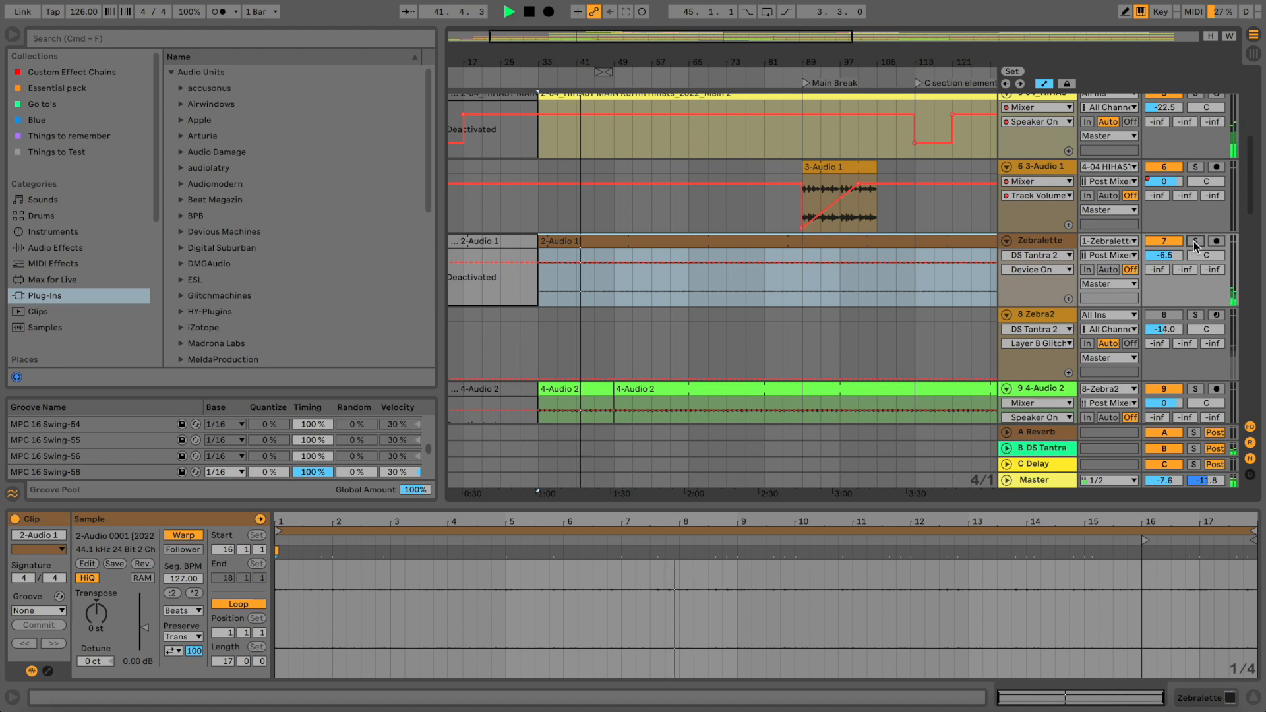
{"action": "left_click", "coordinate": [1194, 241]}
{"action": "left_click", "coordinate": [1195, 241]}
{"action": "left_click", "coordinate": [1177, 240]}
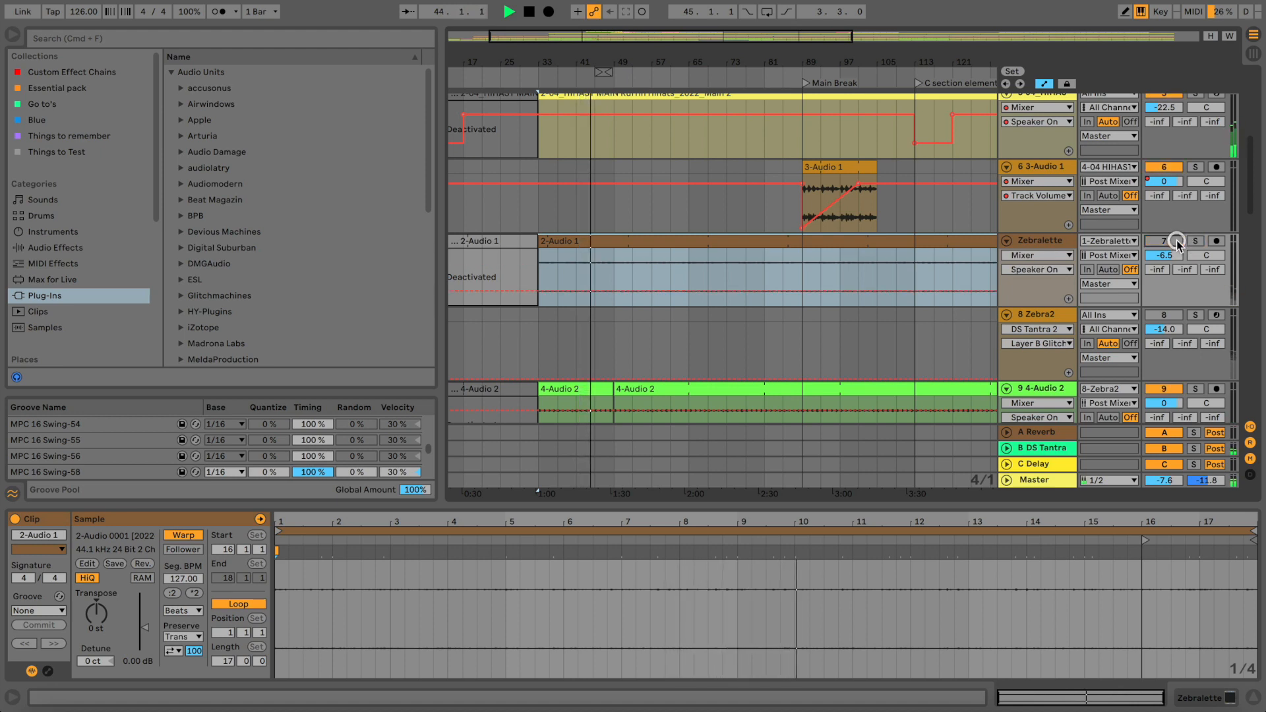
{"action": "left_click", "coordinate": [1176, 241]}
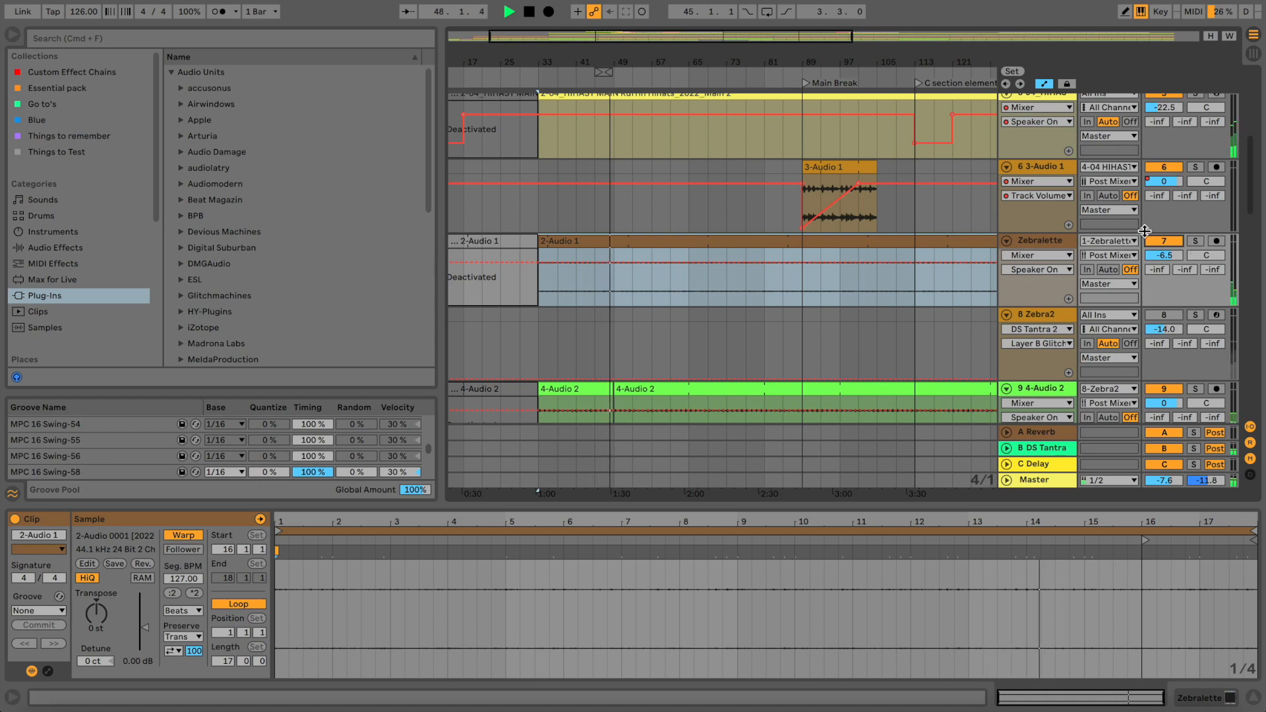
- Stop playback and select the 1 Zebralette track at the start of the track list
{"action": "scroll", "coordinate": [643, 177], "scroll_direction": "up", "scroll_amount": 5}
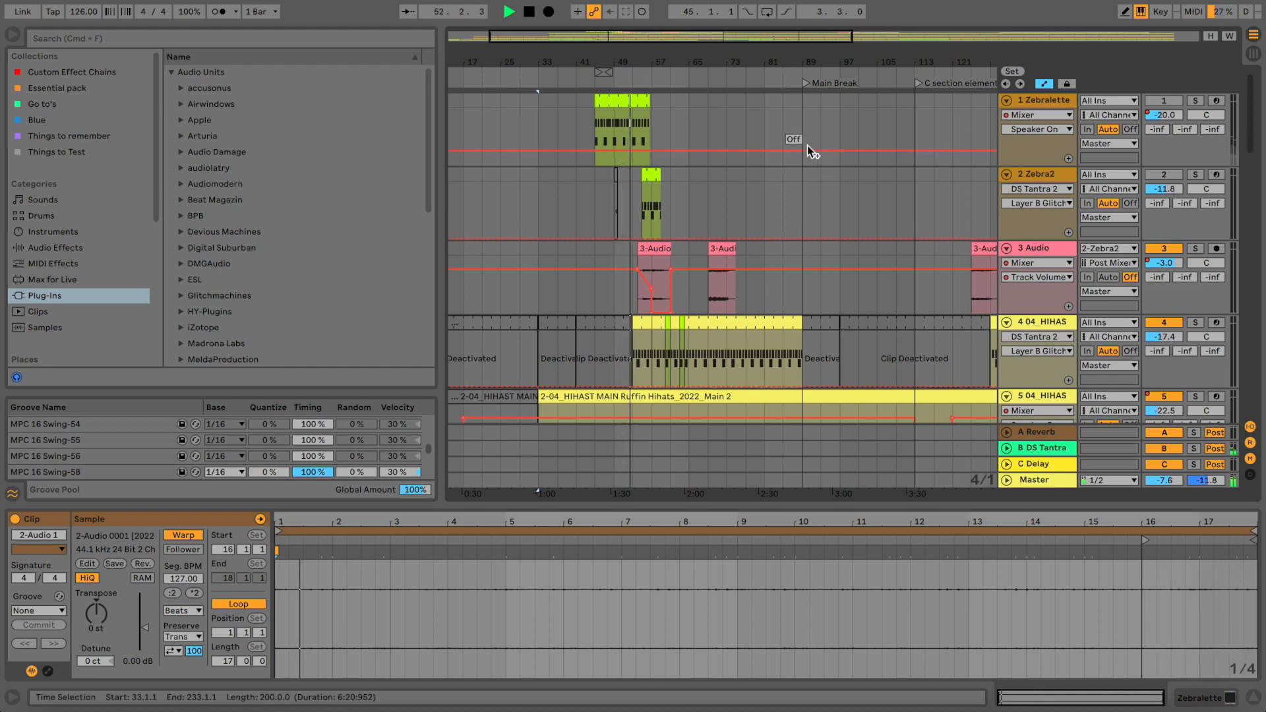
{"action": "key", "text": "space"}
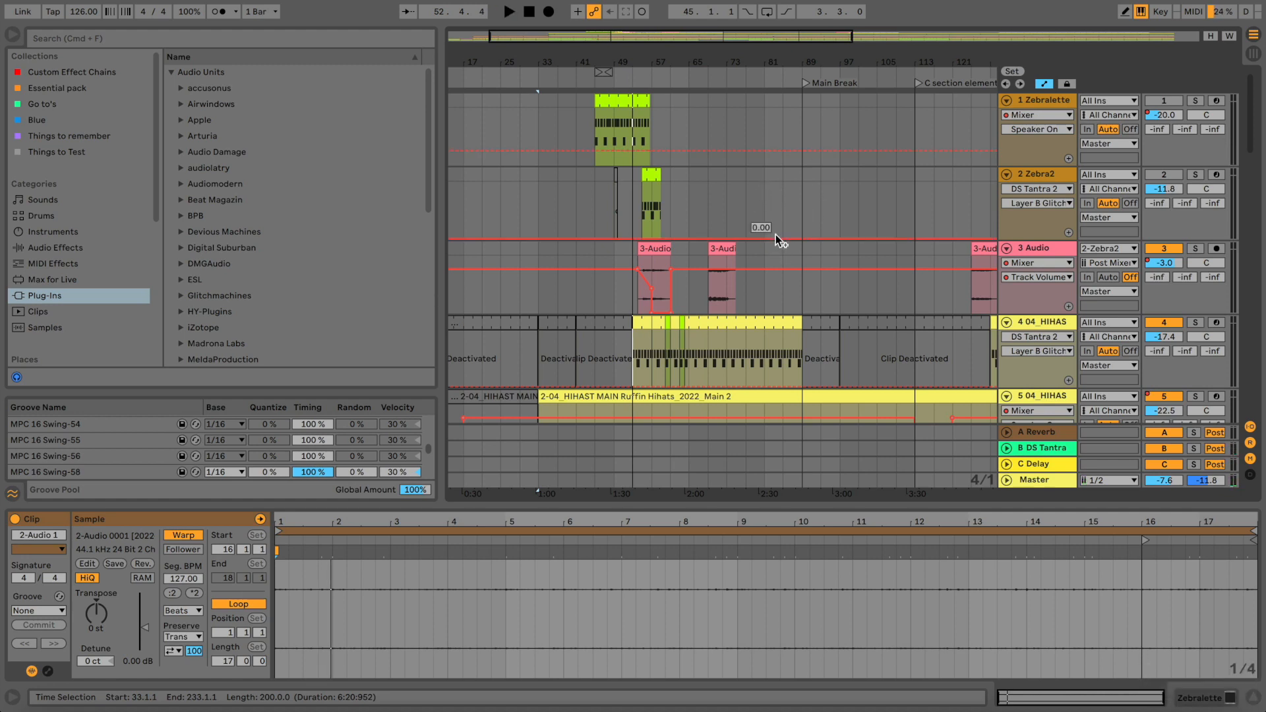
{"action": "left_click", "coordinate": [1055, 100]}
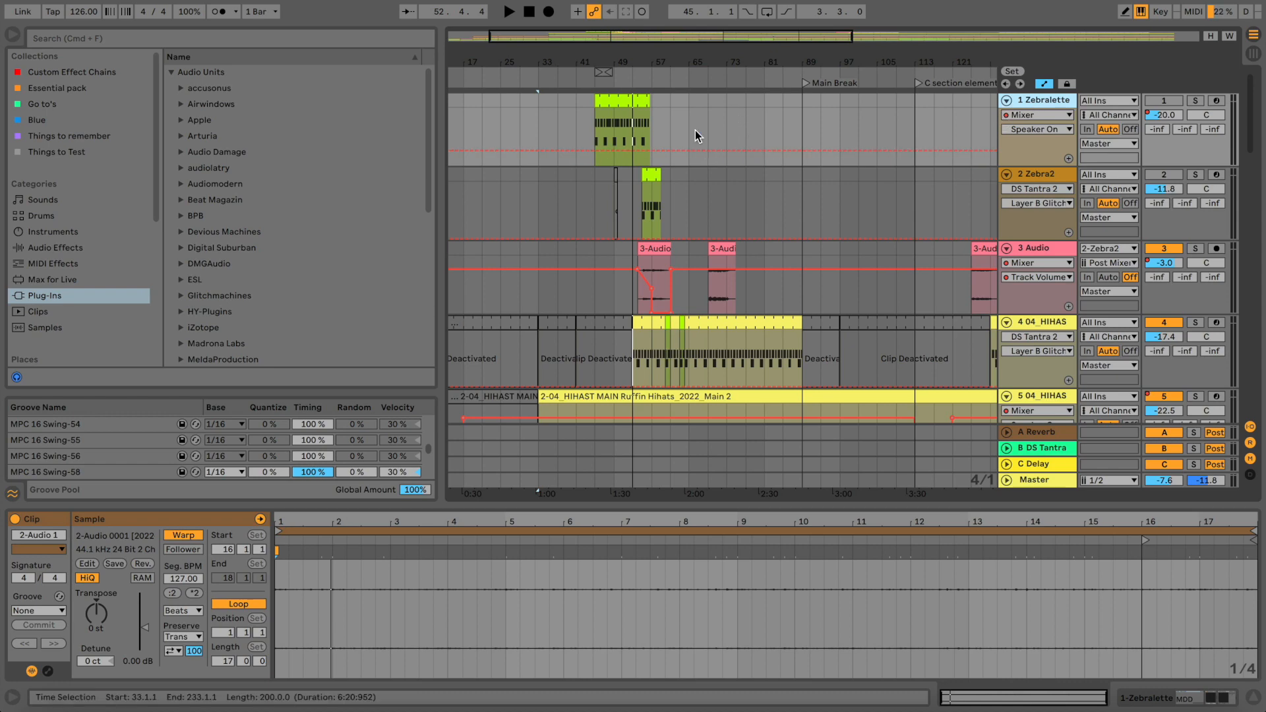
- Open the Podolski instrument on the 14 Podolski track, examine its synthesis settings and close its window
{"action": "scroll", "coordinate": [695, 129], "scroll_direction": "down", "scroll_amount": 10}
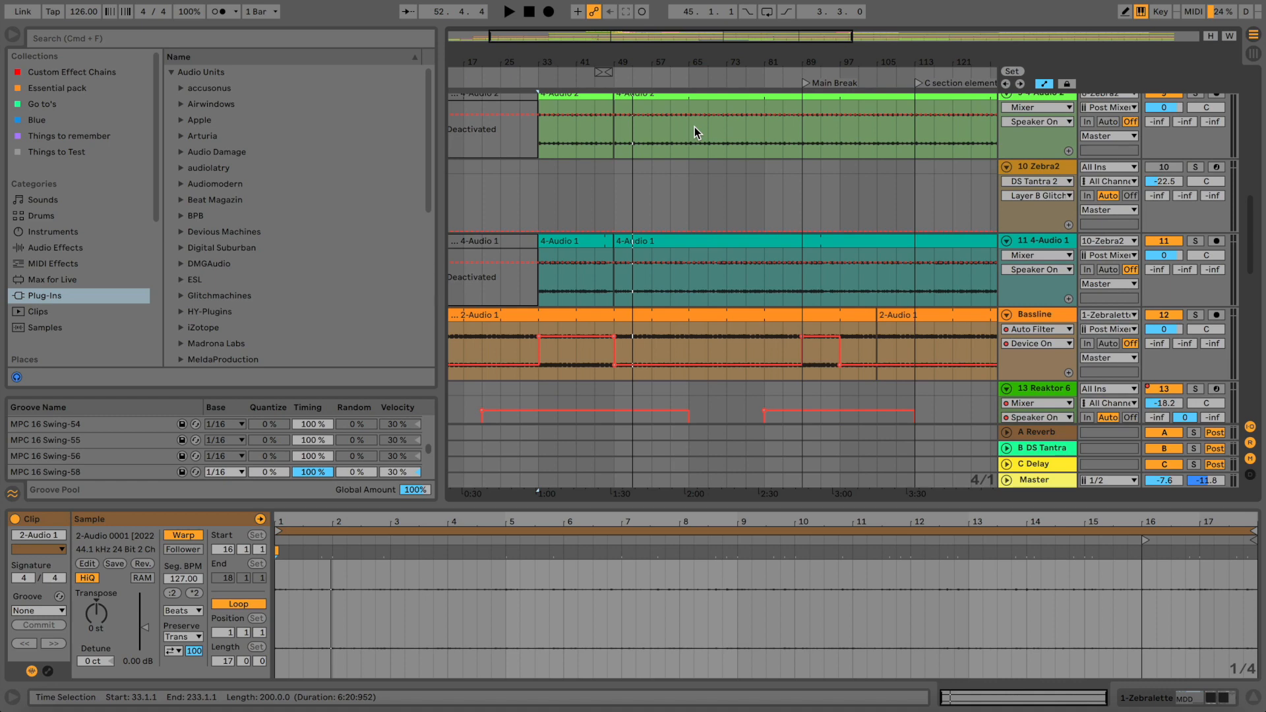
{"action": "scroll", "coordinate": [695, 127], "scroll_direction": "down", "scroll_amount": 5}
{"action": "scroll", "coordinate": [946, 271], "scroll_direction": "down", "scroll_amount": 5}
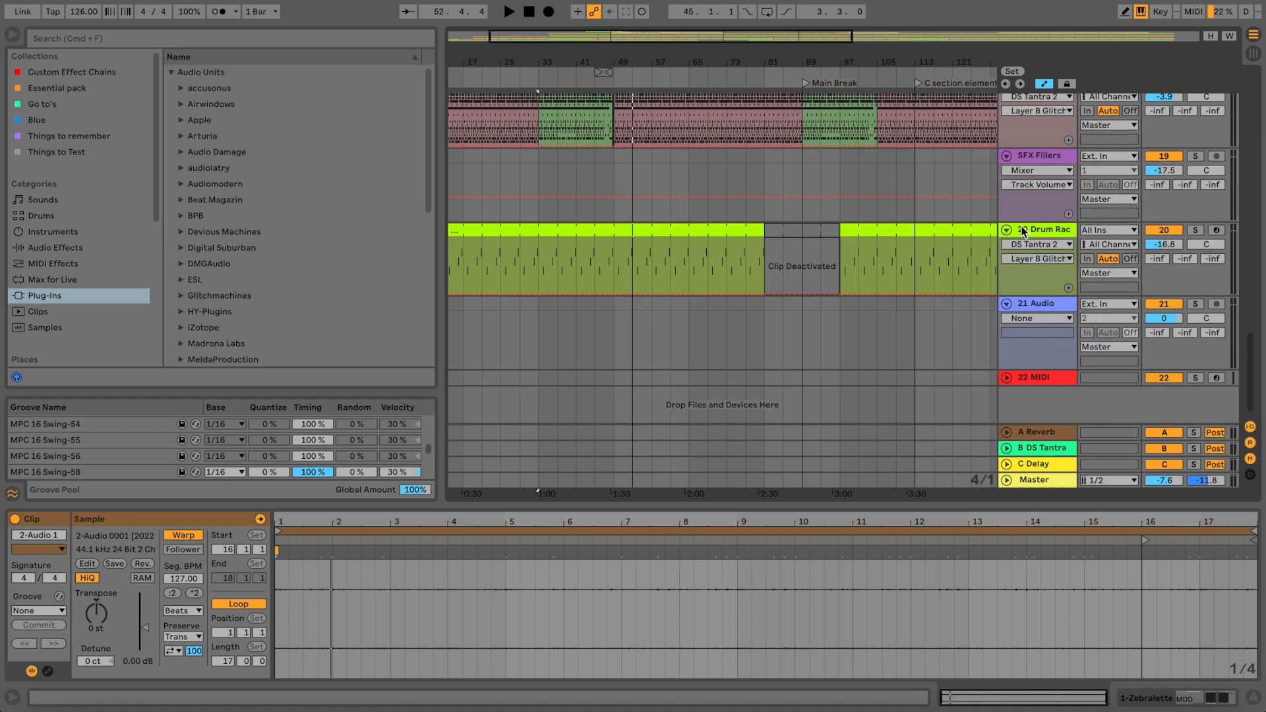
{"action": "scroll", "coordinate": [890, 221], "scroll_direction": "up", "scroll_amount": 8}
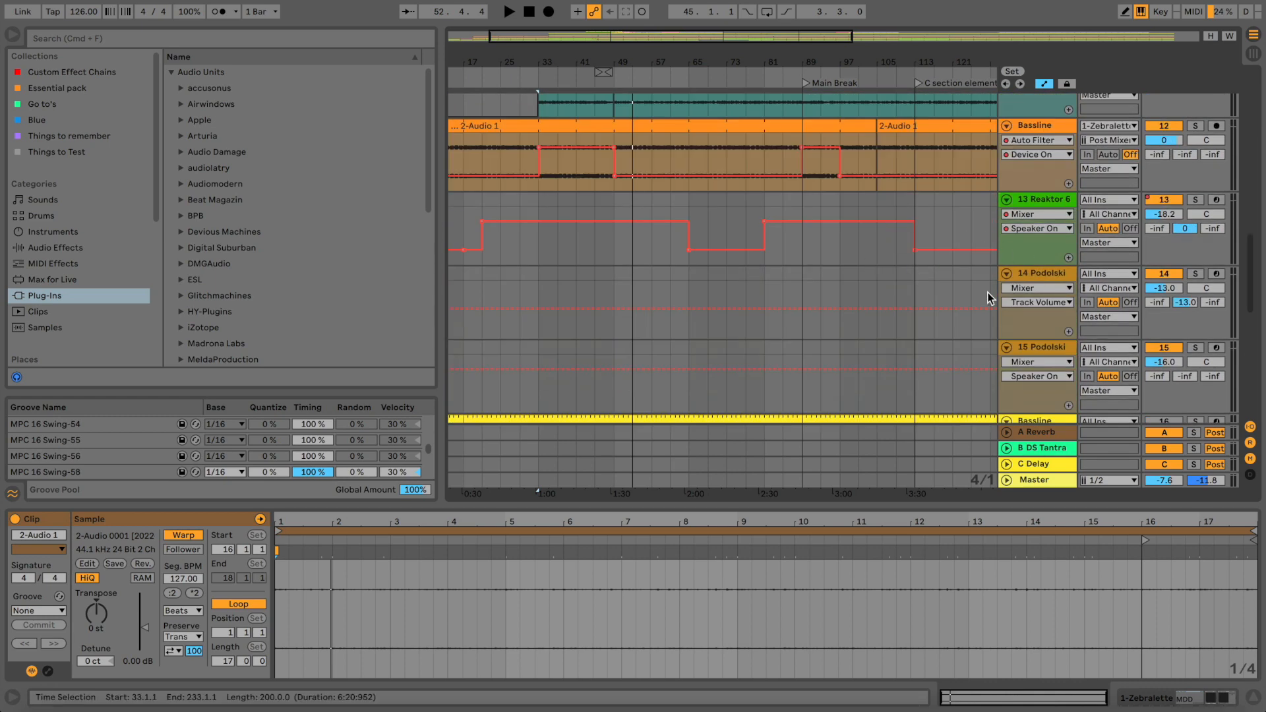
{"action": "left_click", "coordinate": [1029, 279]}
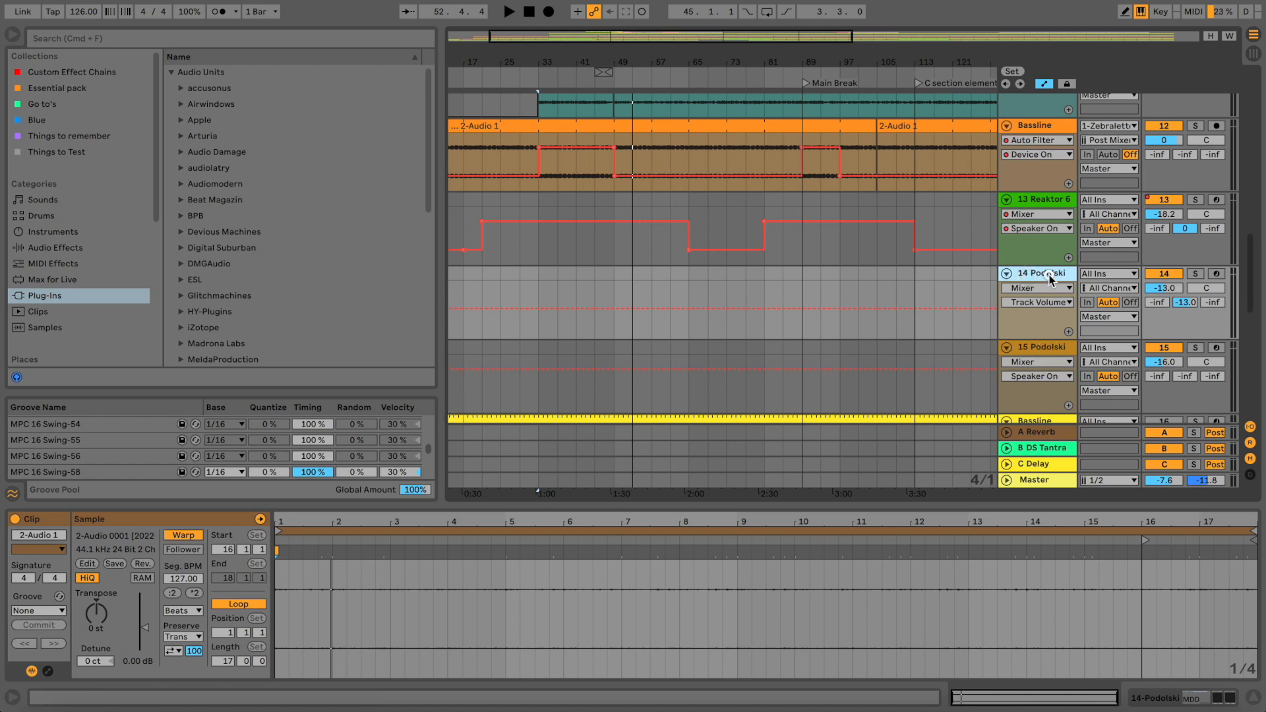
{"action": "double_click", "coordinate": [1051, 280]}
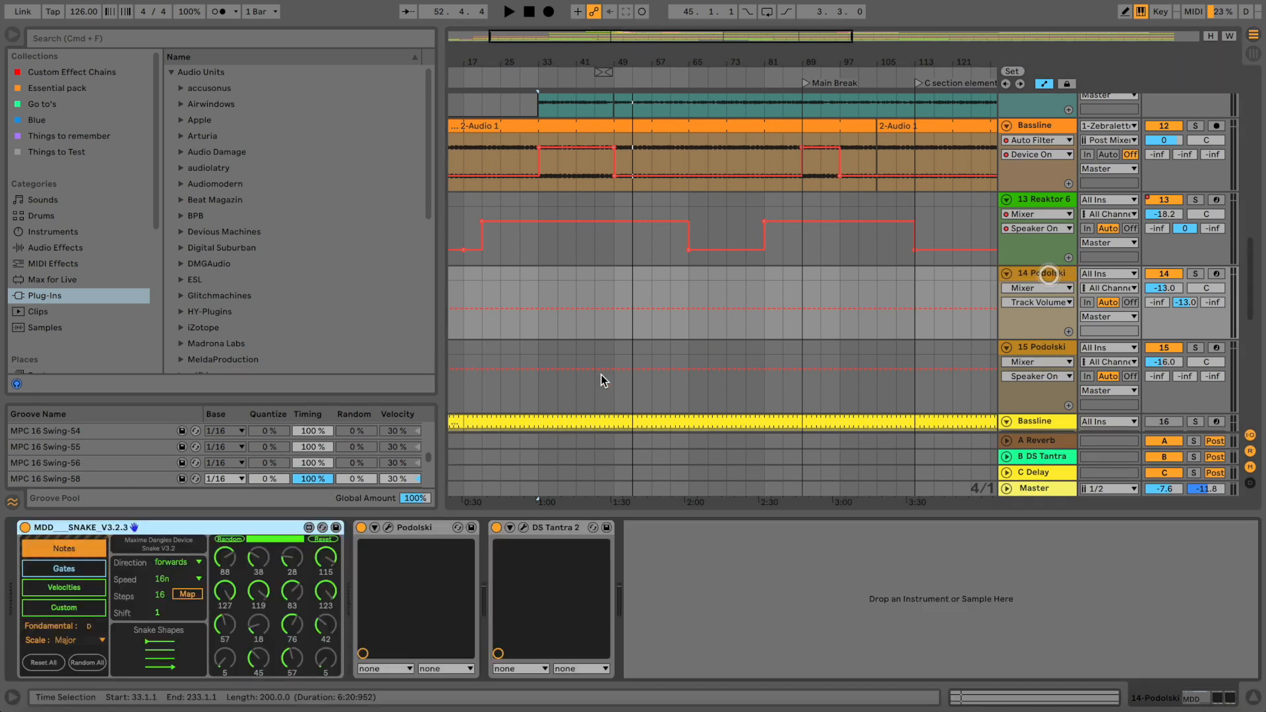
{"action": "left_click", "coordinate": [389, 528]}
{"action": "left_click_drag", "start_coordinate": [359, 22], "coordinate": [460, 52]}
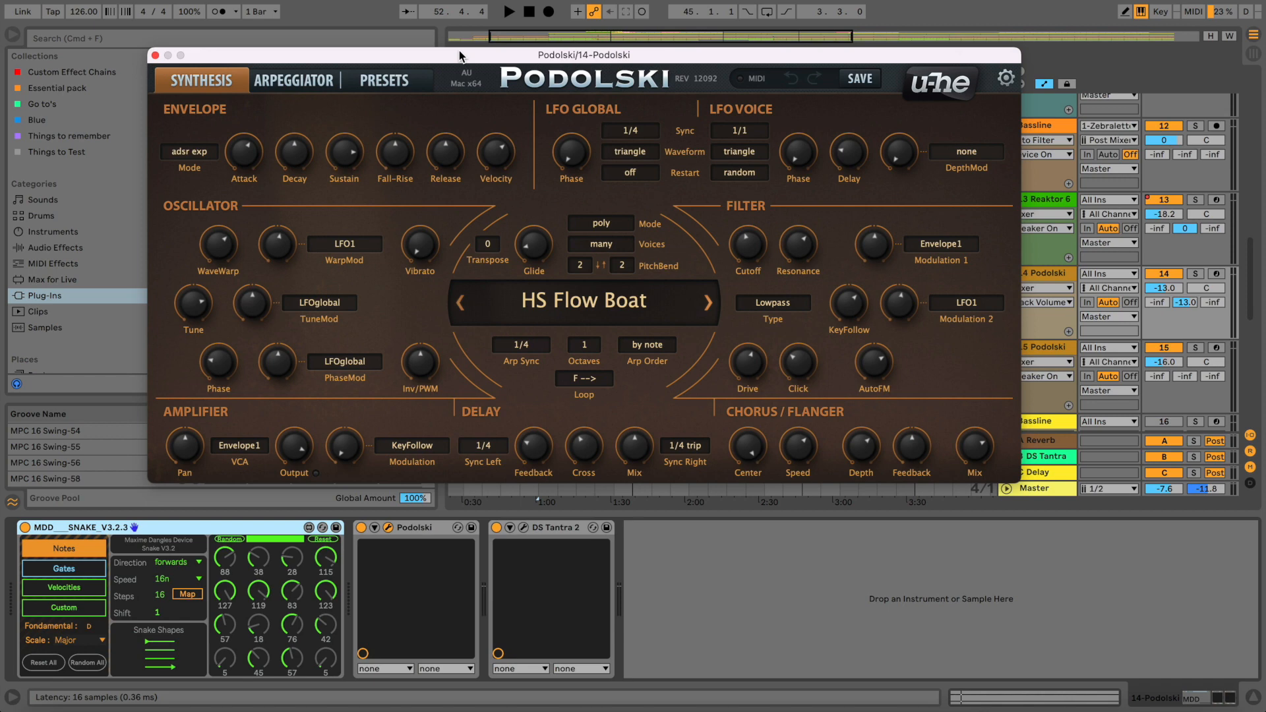
{"action": "left_click", "coordinate": [155, 55]}
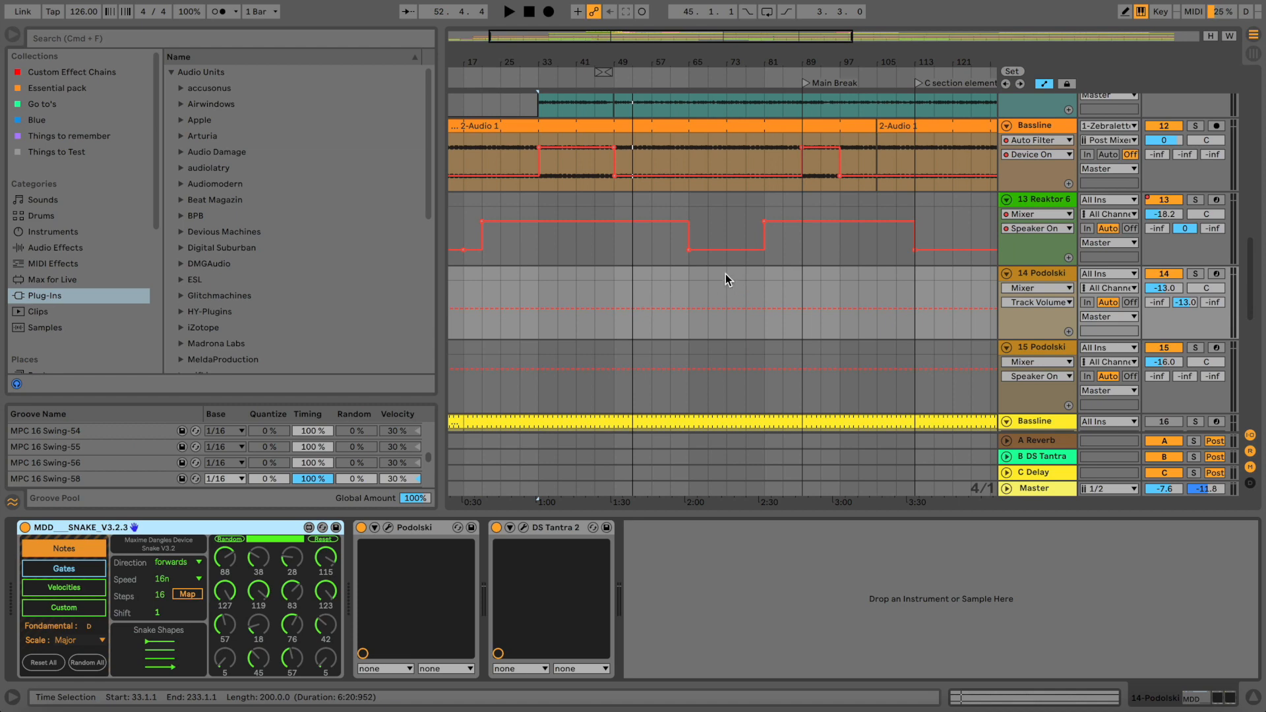
- Solo the 8 Zebra2 track and play it, comparing its sound with DS Tantra 2 off and on
{"action": "scroll", "coordinate": [725, 273], "scroll_direction": "up", "scroll_amount": 15}
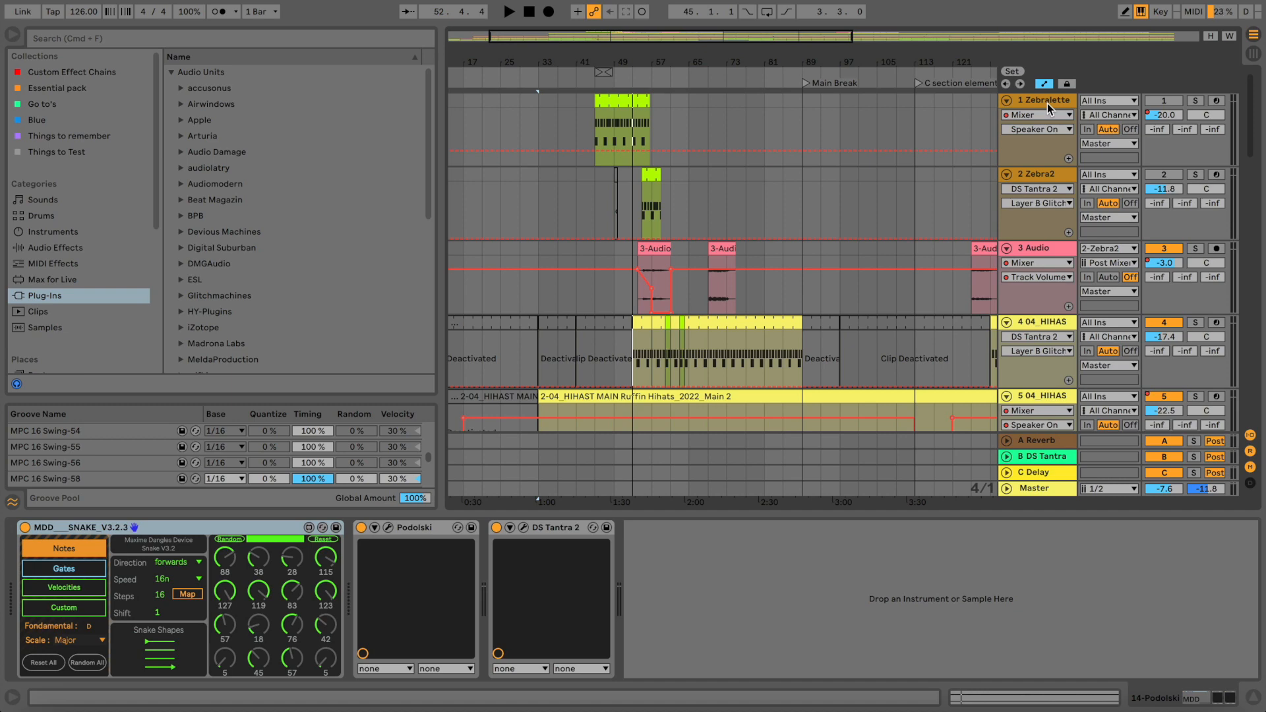
{"action": "scroll", "coordinate": [1010, 204], "scroll_direction": "down", "scroll_amount": 10}
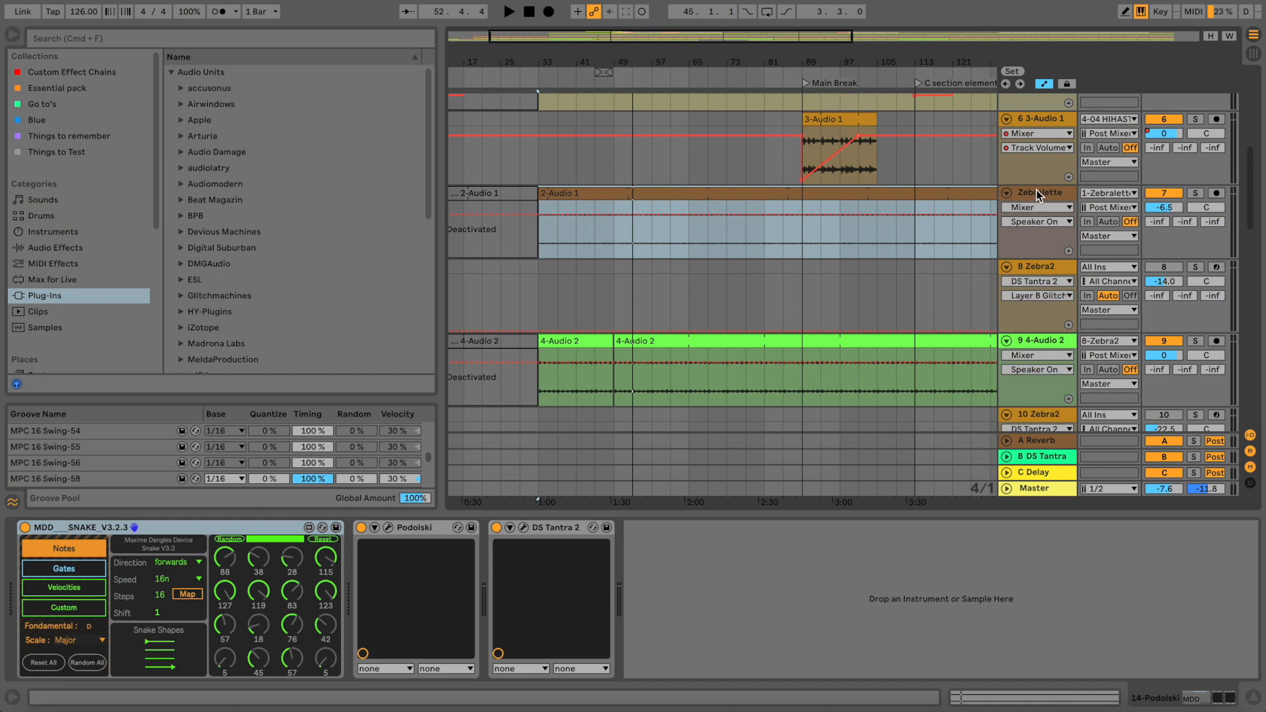
{"action": "left_click", "coordinate": [1062, 269]}
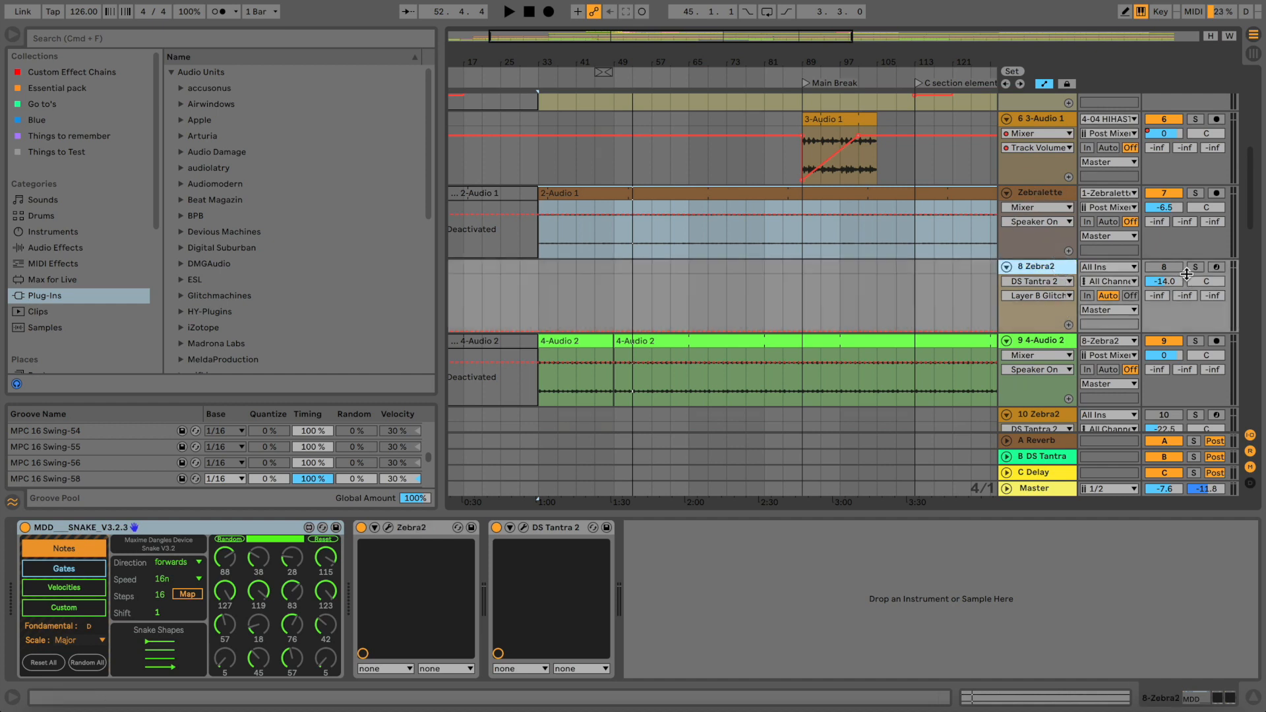
{"action": "left_click", "coordinate": [1195, 267]}
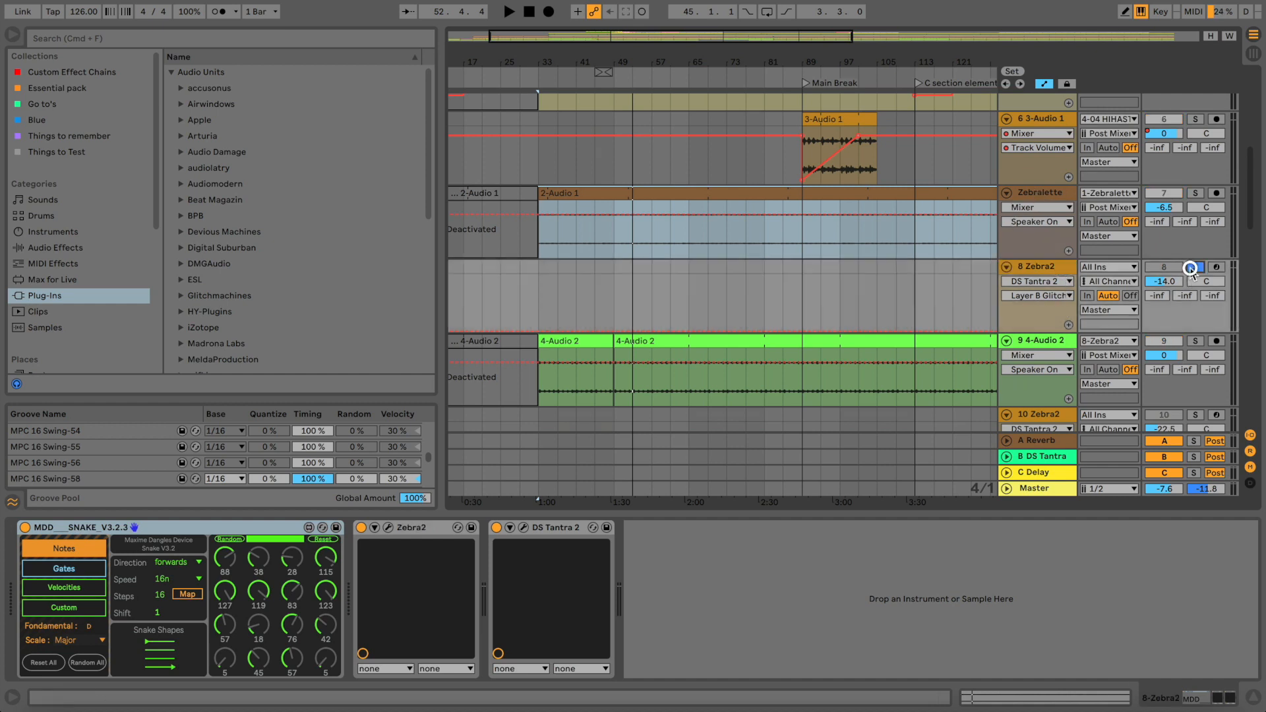
{"action": "left_click", "coordinate": [1058, 270]}
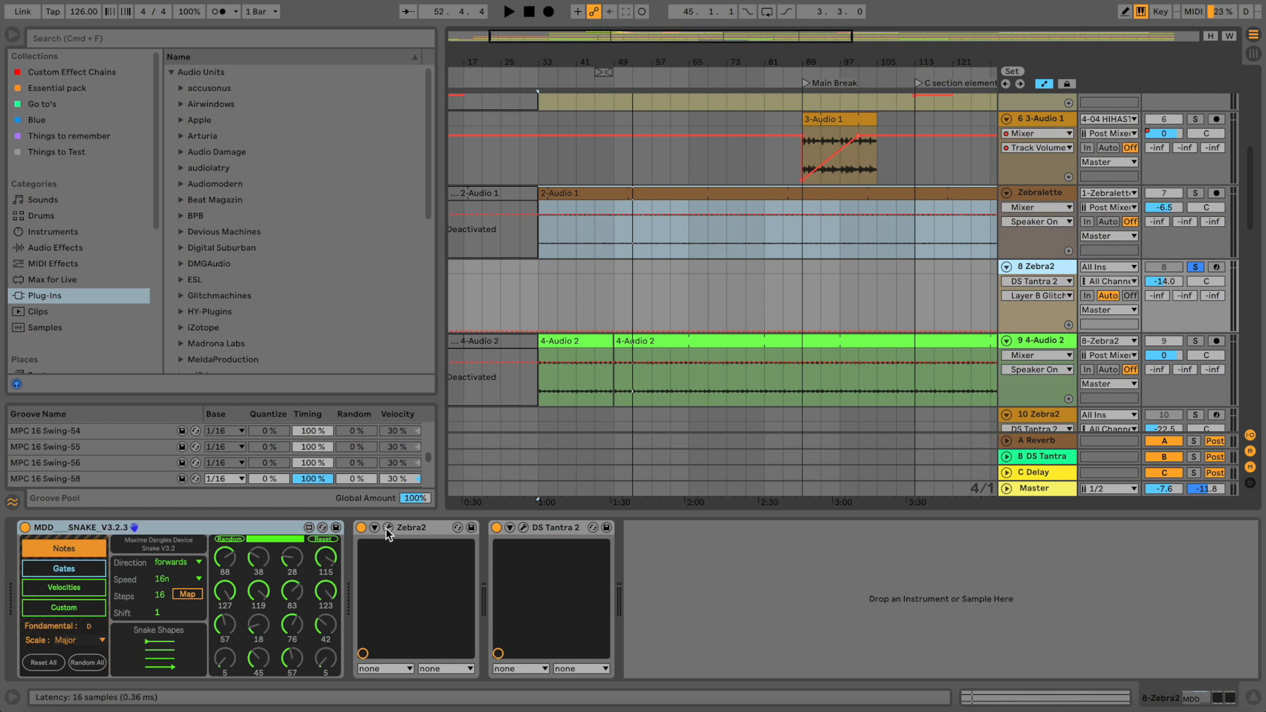
{"action": "left_click", "coordinate": [1038, 270]}
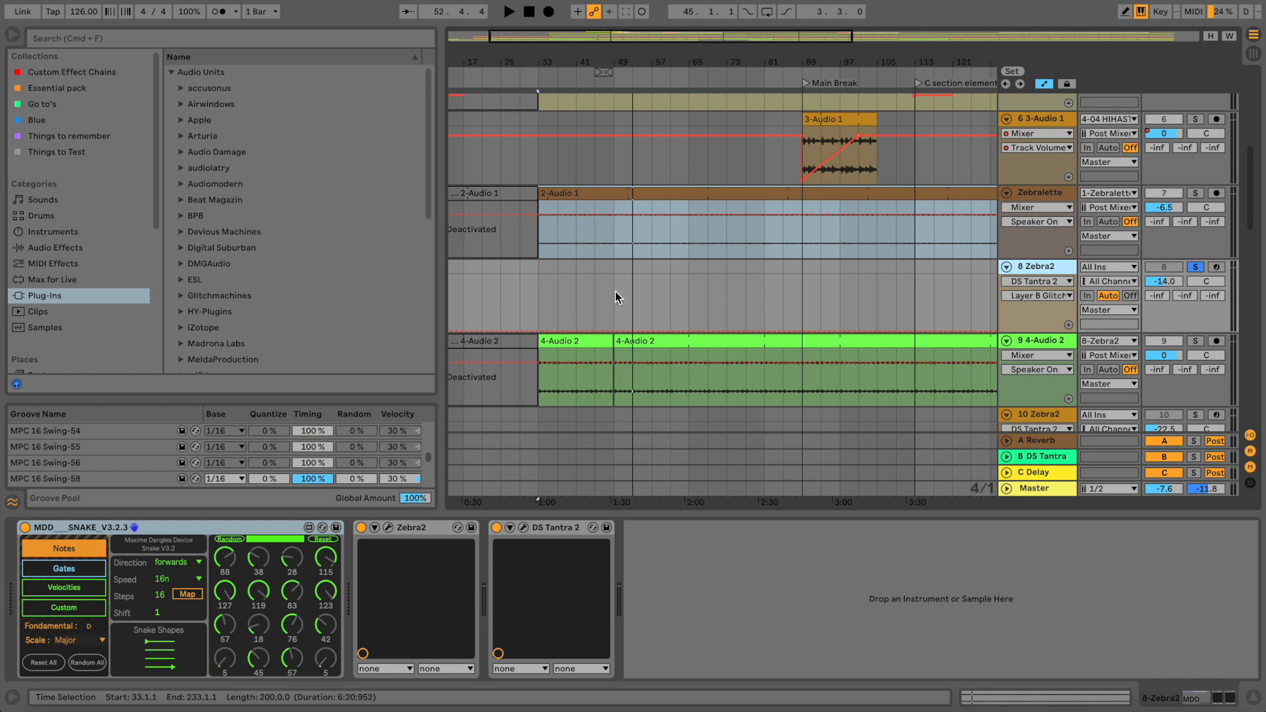
{"action": "key", "text": "space"}
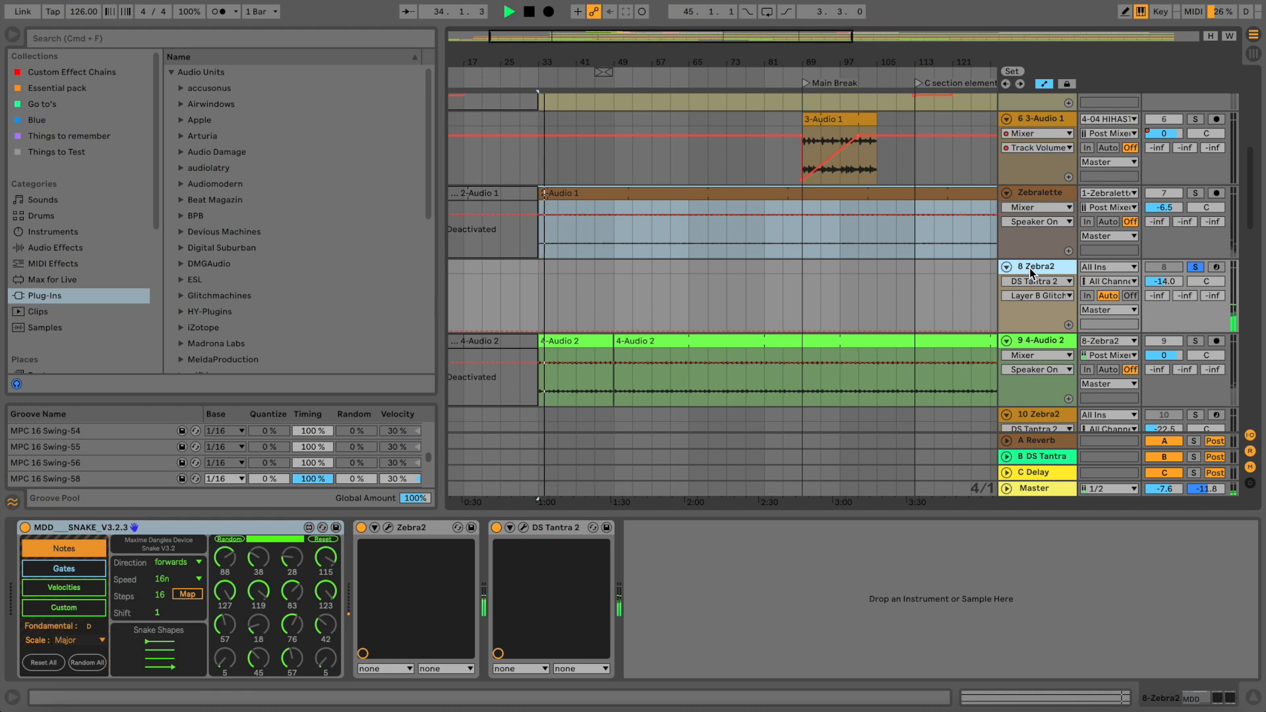
{"action": "left_click", "coordinate": [496, 527]}
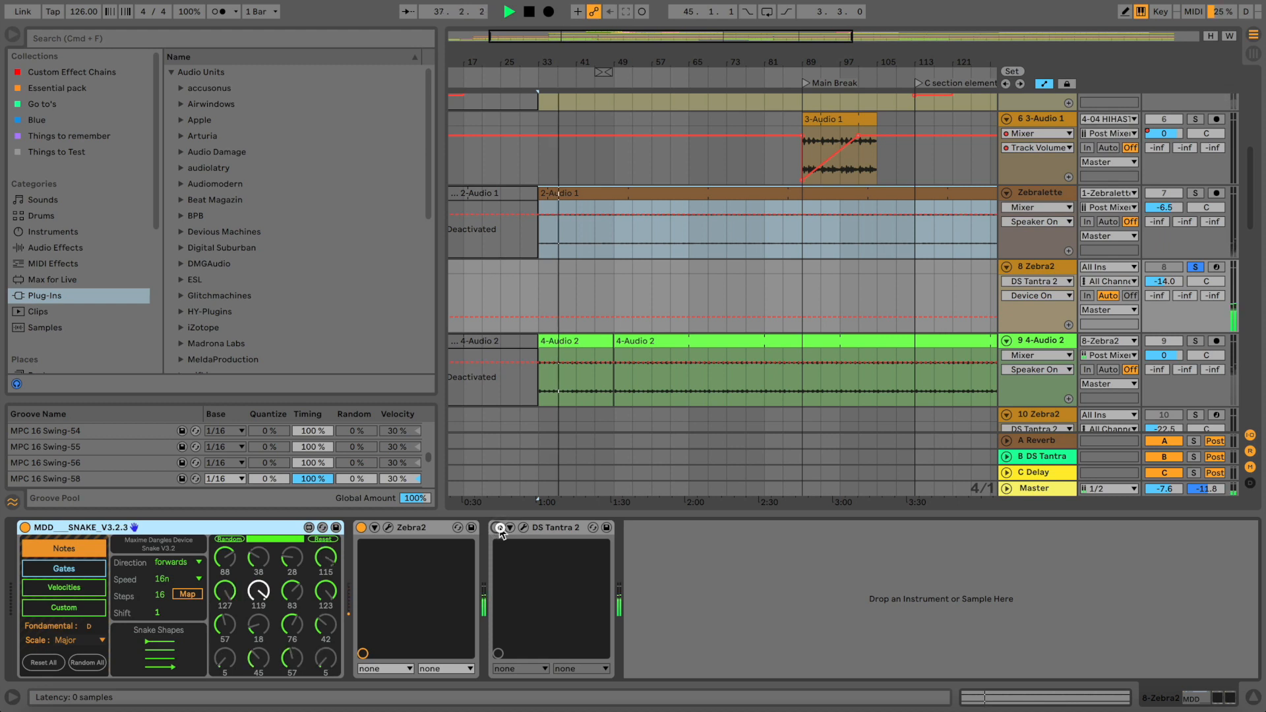
{"action": "left_click", "coordinate": [496, 527]}
{"action": "key", "text": "space"}
- Solo the 9 4-Audio 2 track and play it from the start of its clip at bar 33
{"action": "left_click", "coordinate": [1061, 340]}
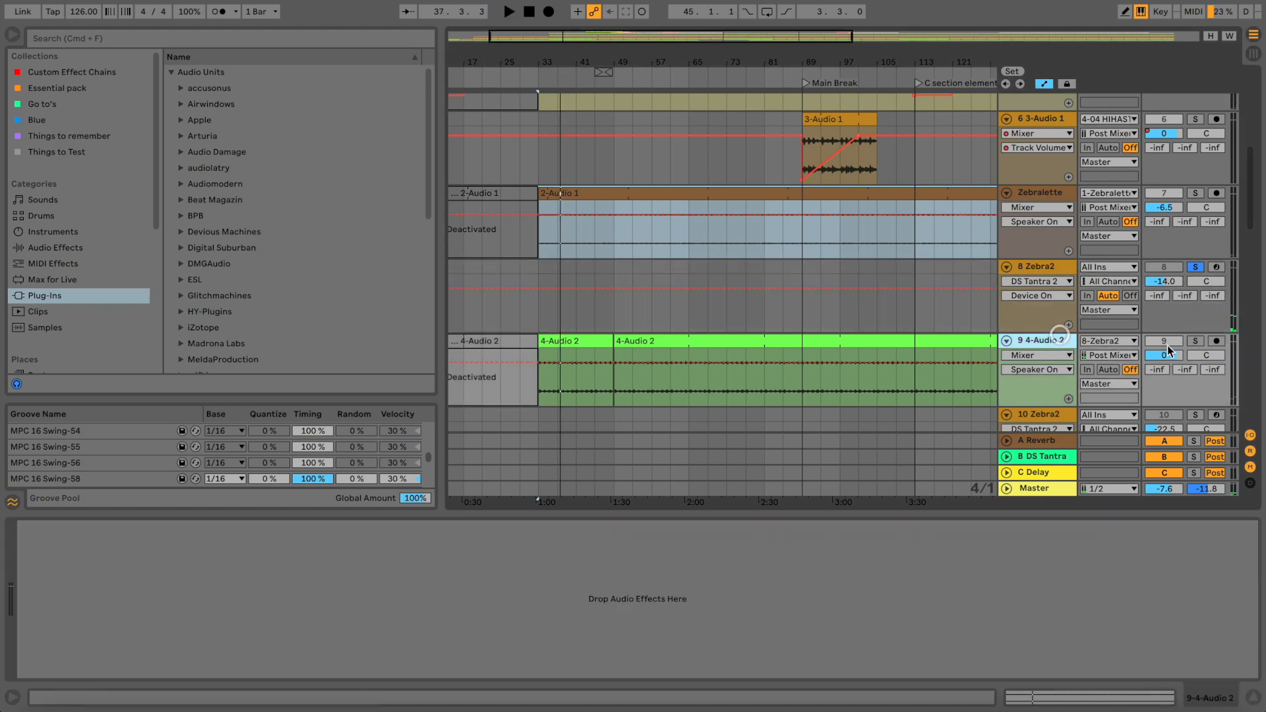
{"action": "left_click", "coordinate": [1196, 341]}
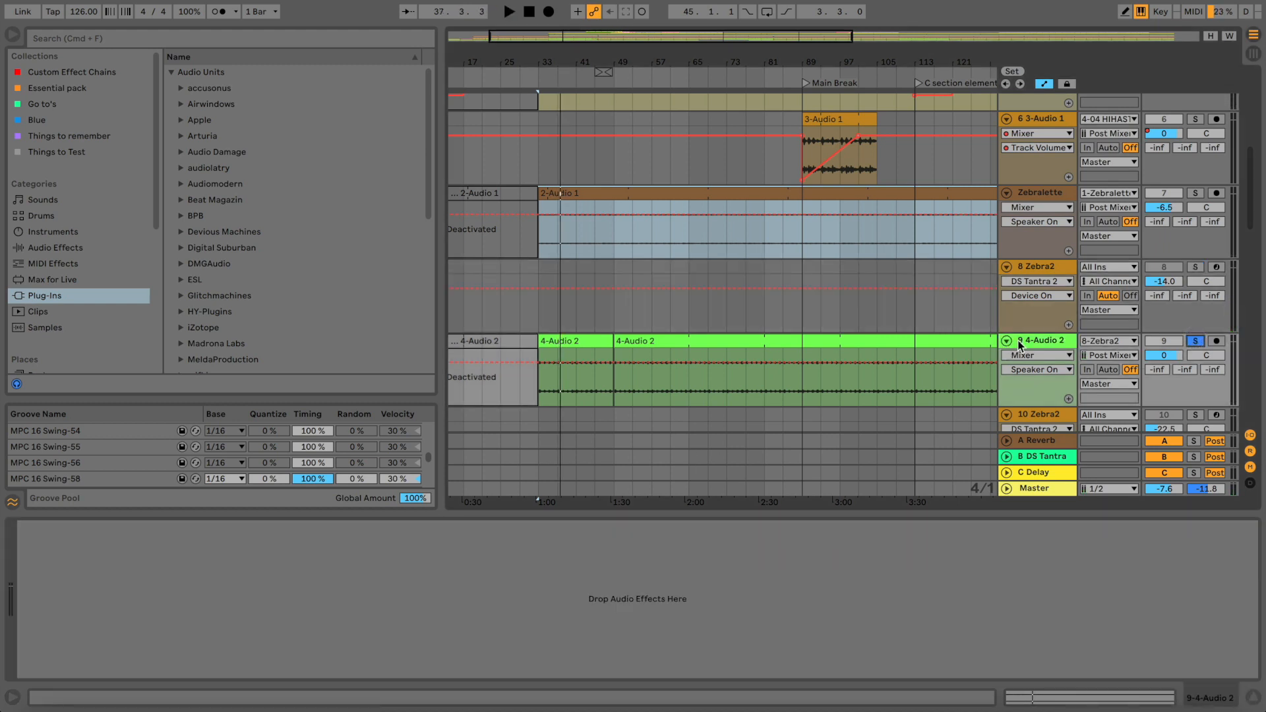
{"action": "left_click", "coordinate": [558, 343]}
{"action": "key", "text": "space"}
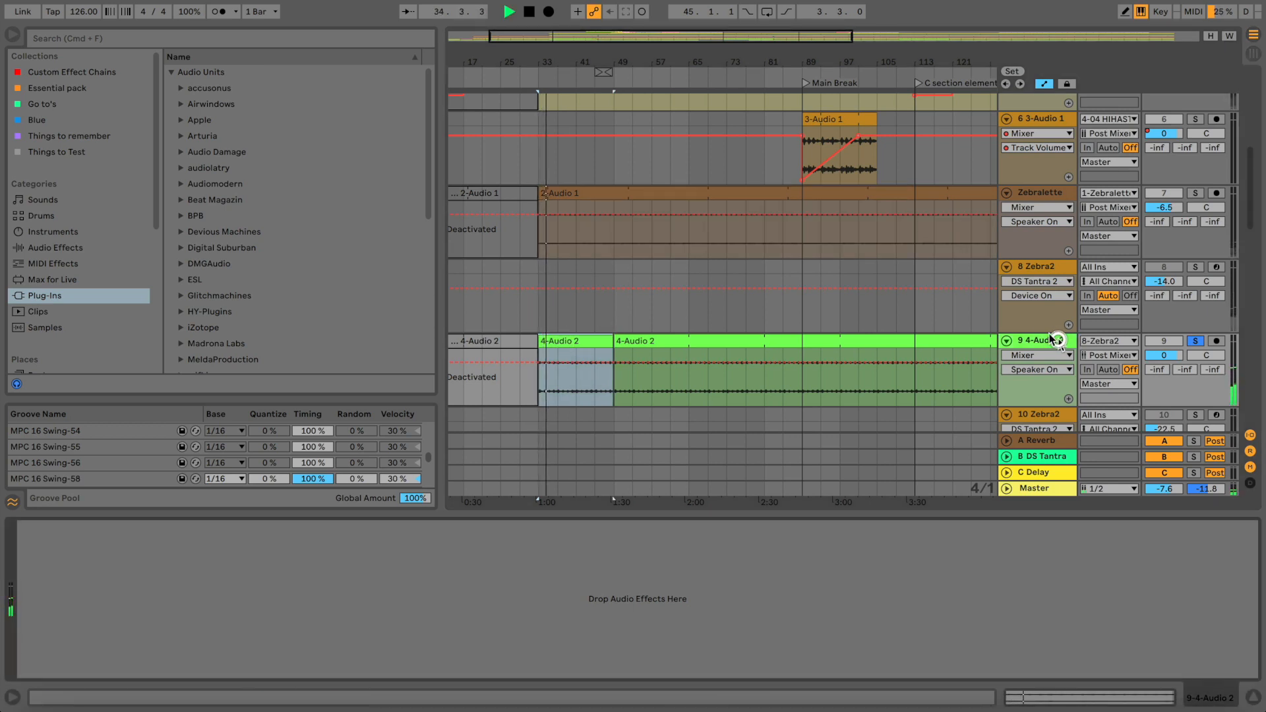
{"action": "left_click", "coordinate": [1024, 349]}
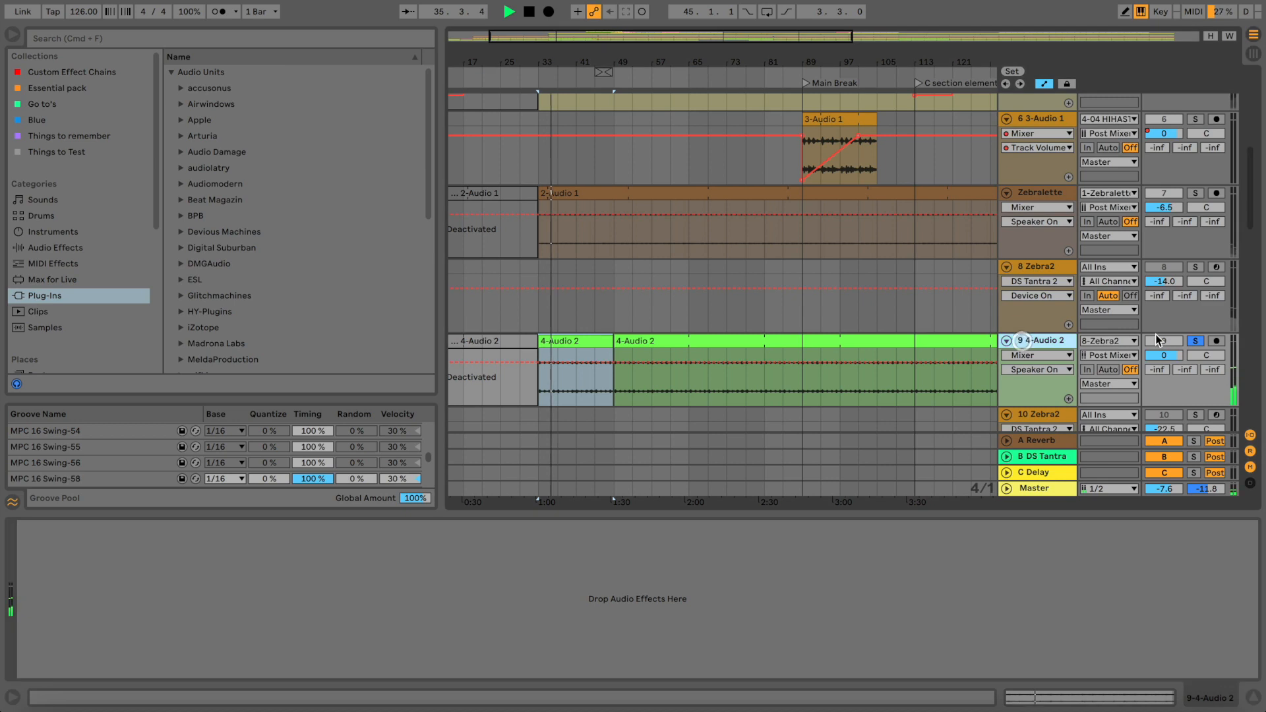
- Unsolo the 9 4-Audio 2 track and compare the full mix with that track muted and unmuted, continuing from bar 49
{"action": "left_click", "coordinate": [1195, 341]}
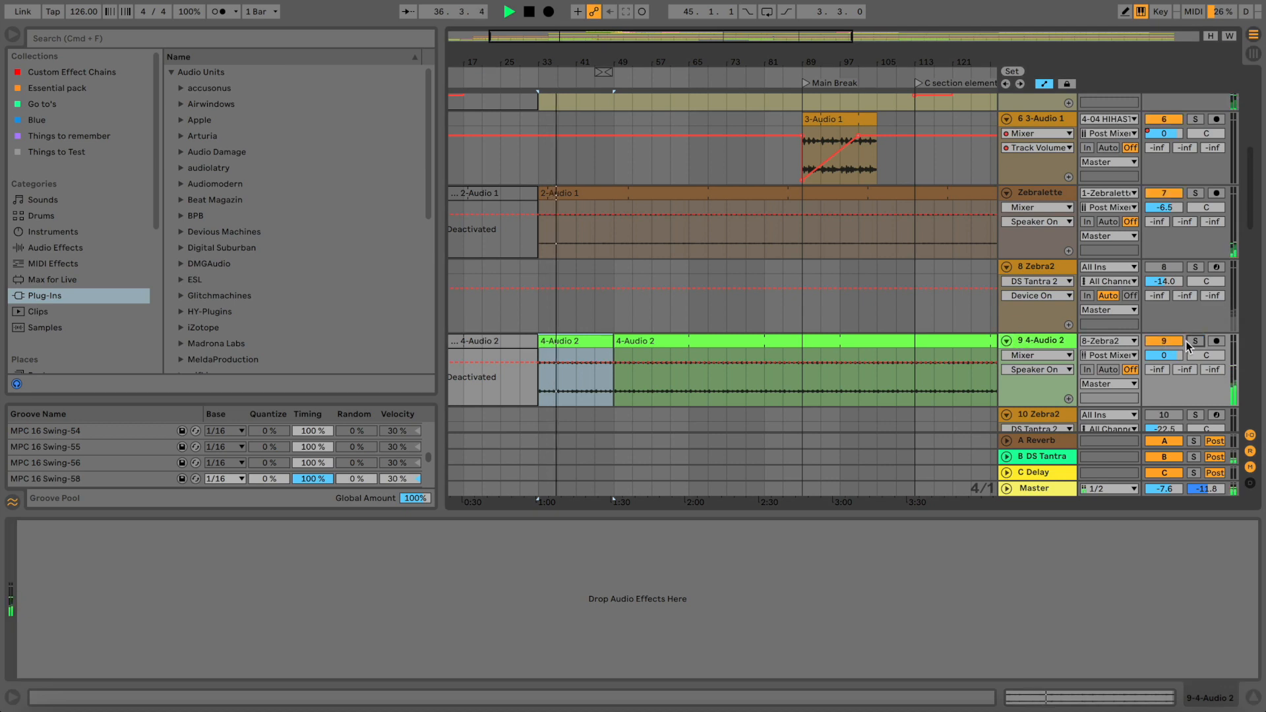
{"action": "left_click", "coordinate": [1195, 342]}
{"action": "left_click", "coordinate": [1195, 342]}
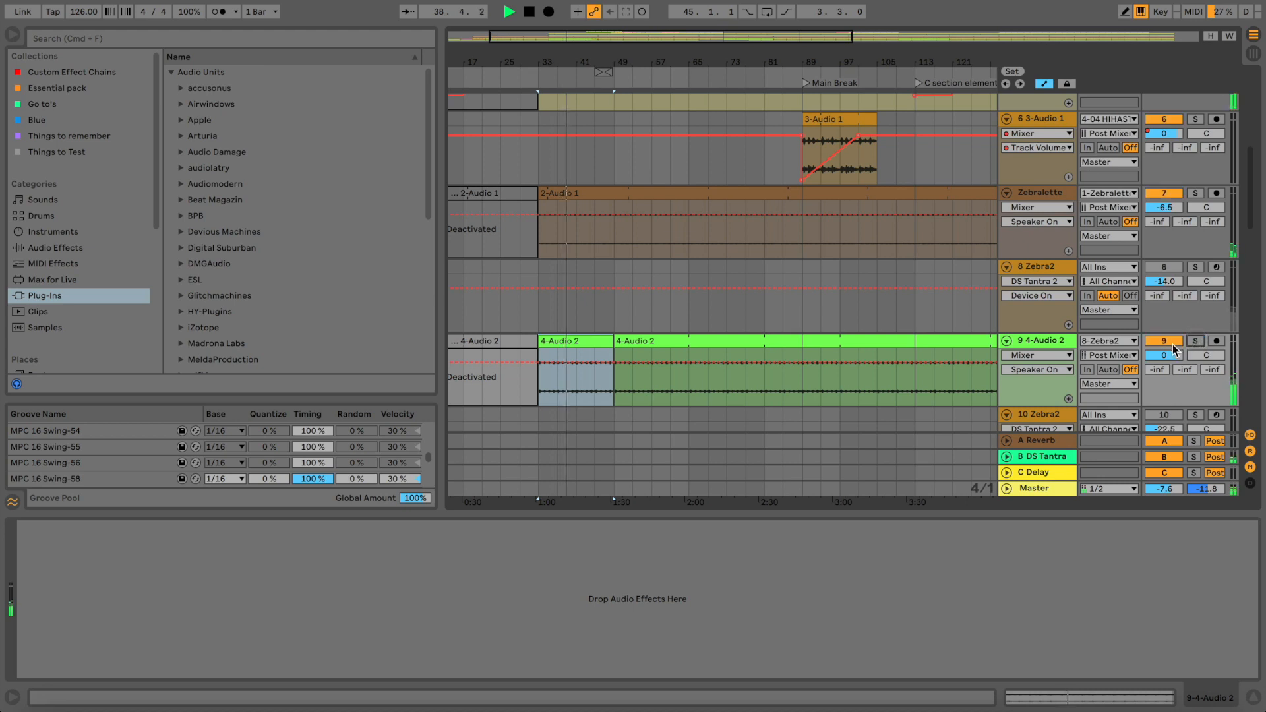
{"action": "left_click", "coordinate": [1172, 342]}
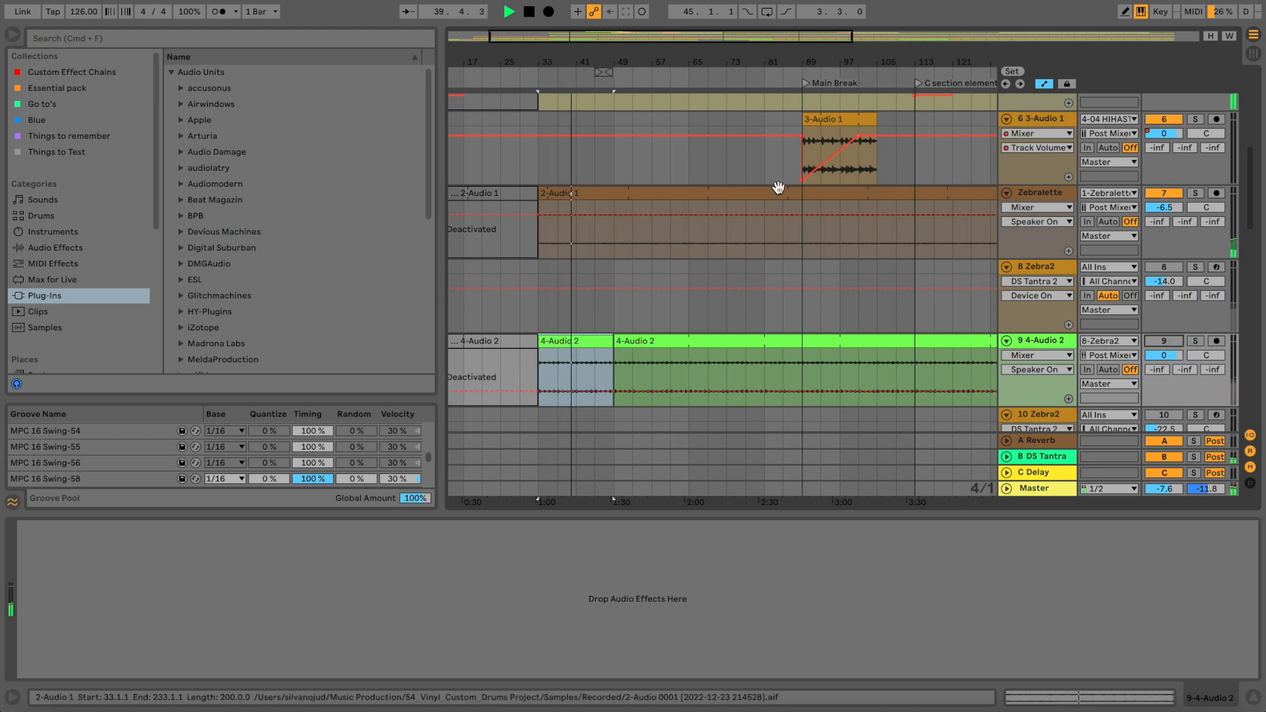
{"action": "left_click", "coordinate": [617, 78]}
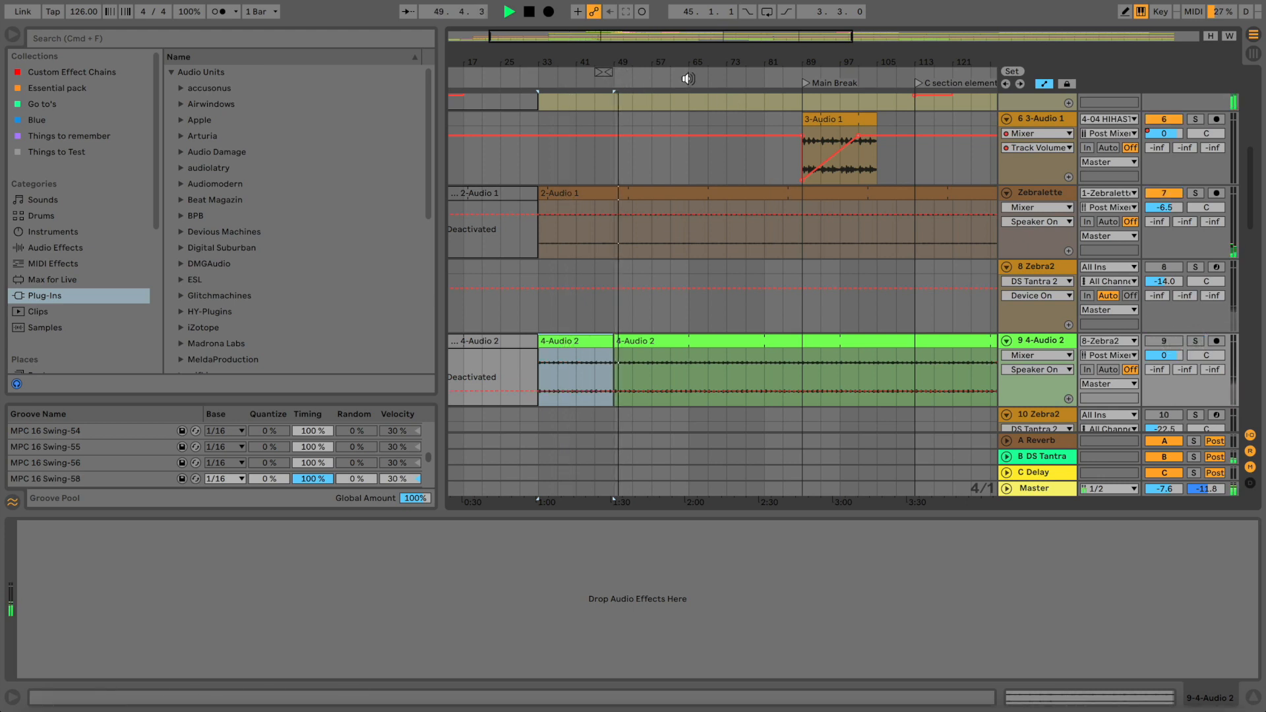
{"action": "left_click", "coordinate": [1163, 341]}
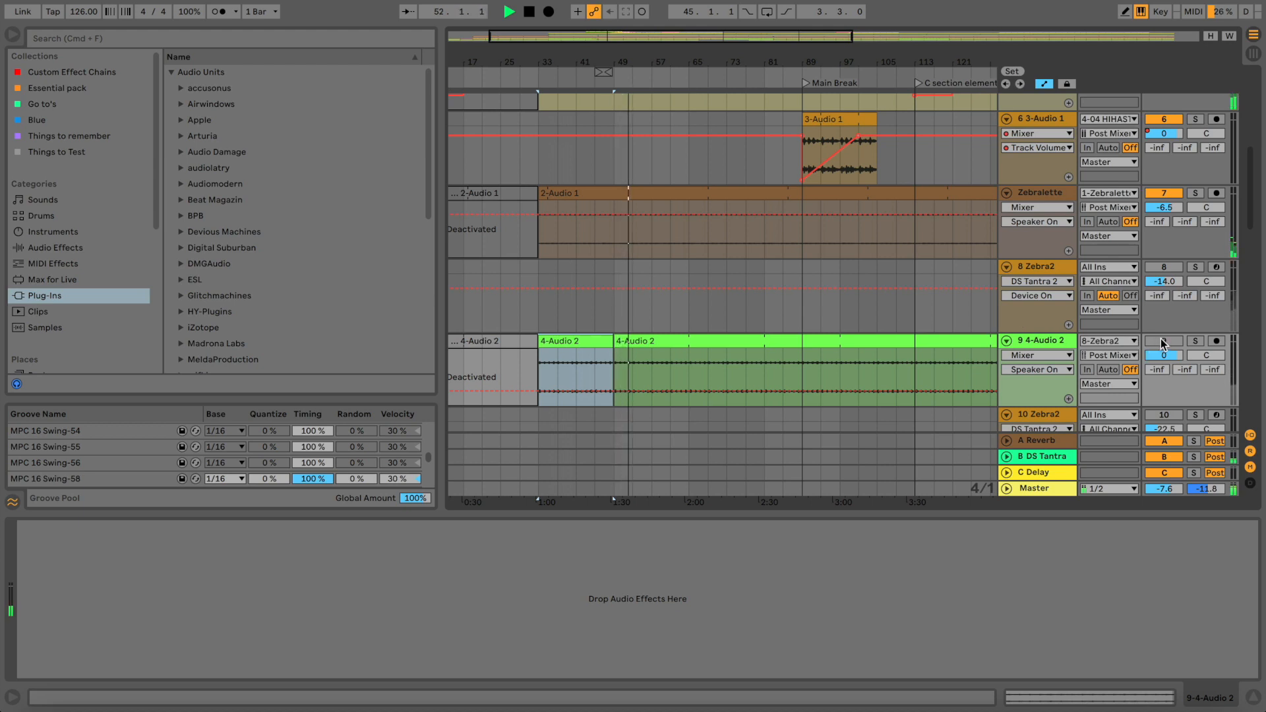
{"action": "left_click", "coordinate": [1161, 342]}
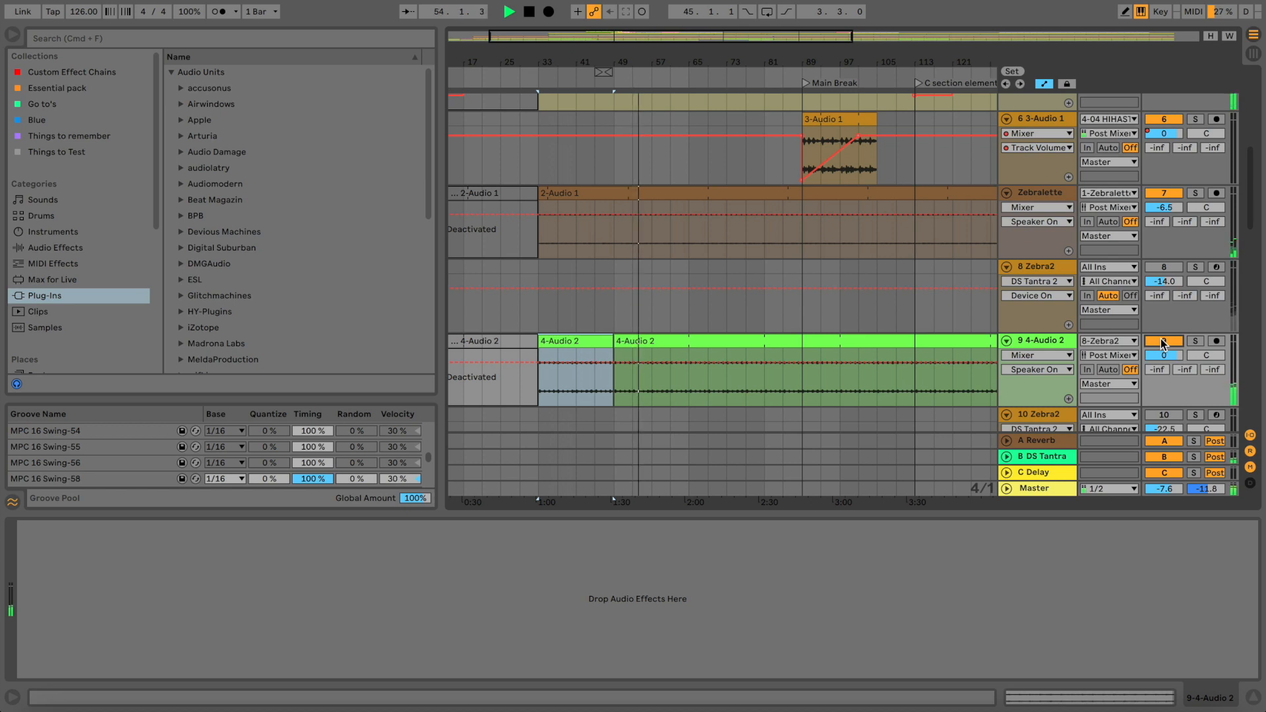
{"action": "left_click", "coordinate": [1162, 341]}
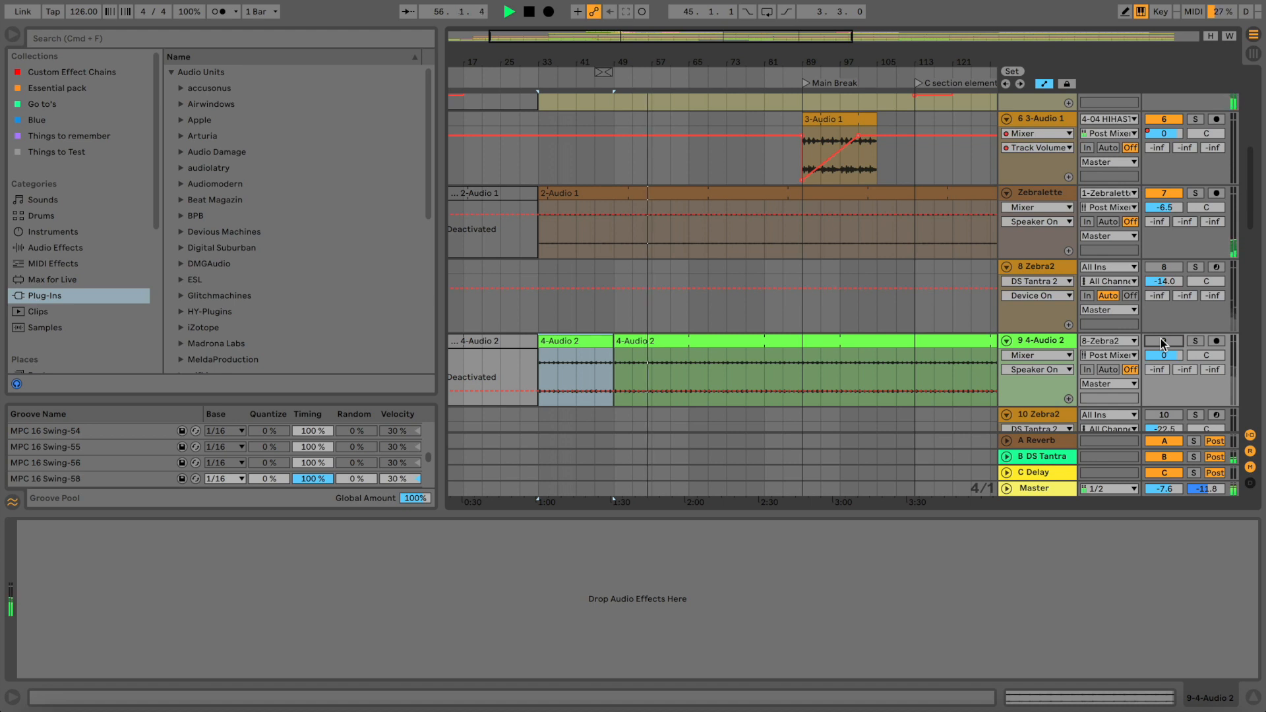
{"action": "left_click", "coordinate": [1162, 340]}
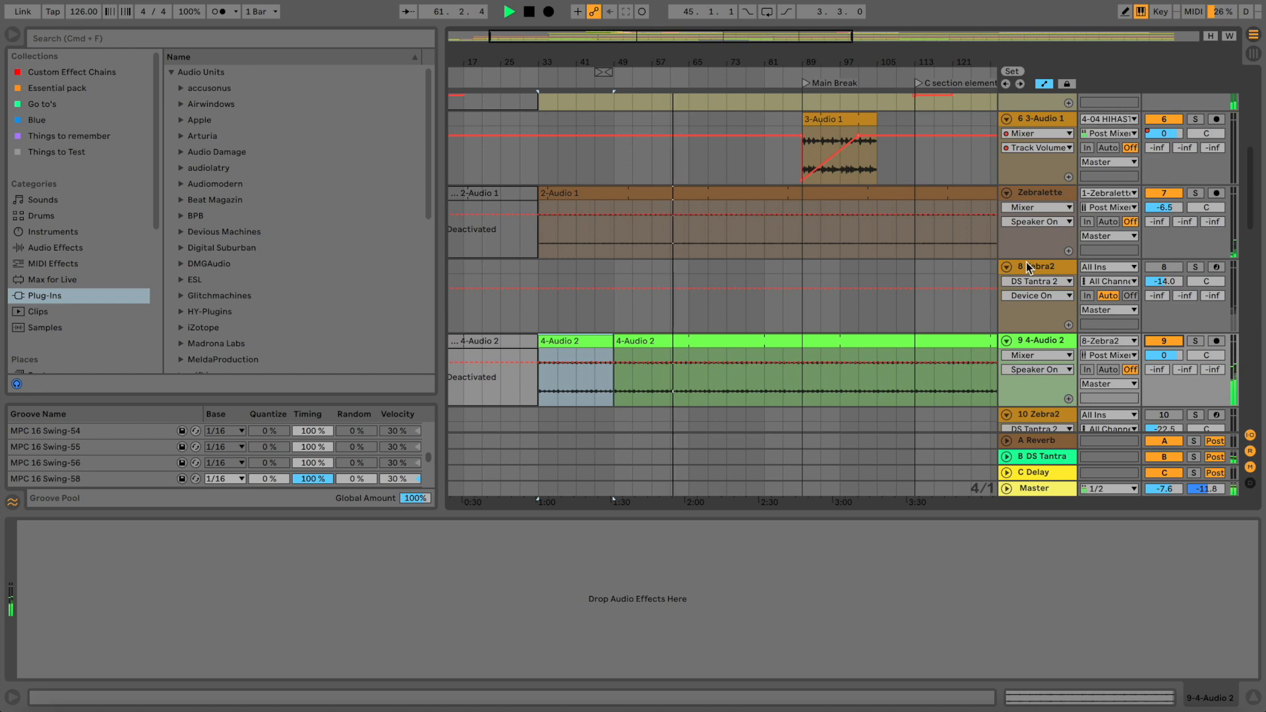
- Look through the project's tracks while the full mix plays, stop playback and examine the arrangement around bar 65
{"action": "scroll", "coordinate": [842, 281], "scroll_direction": "down", "scroll_amount": 5}
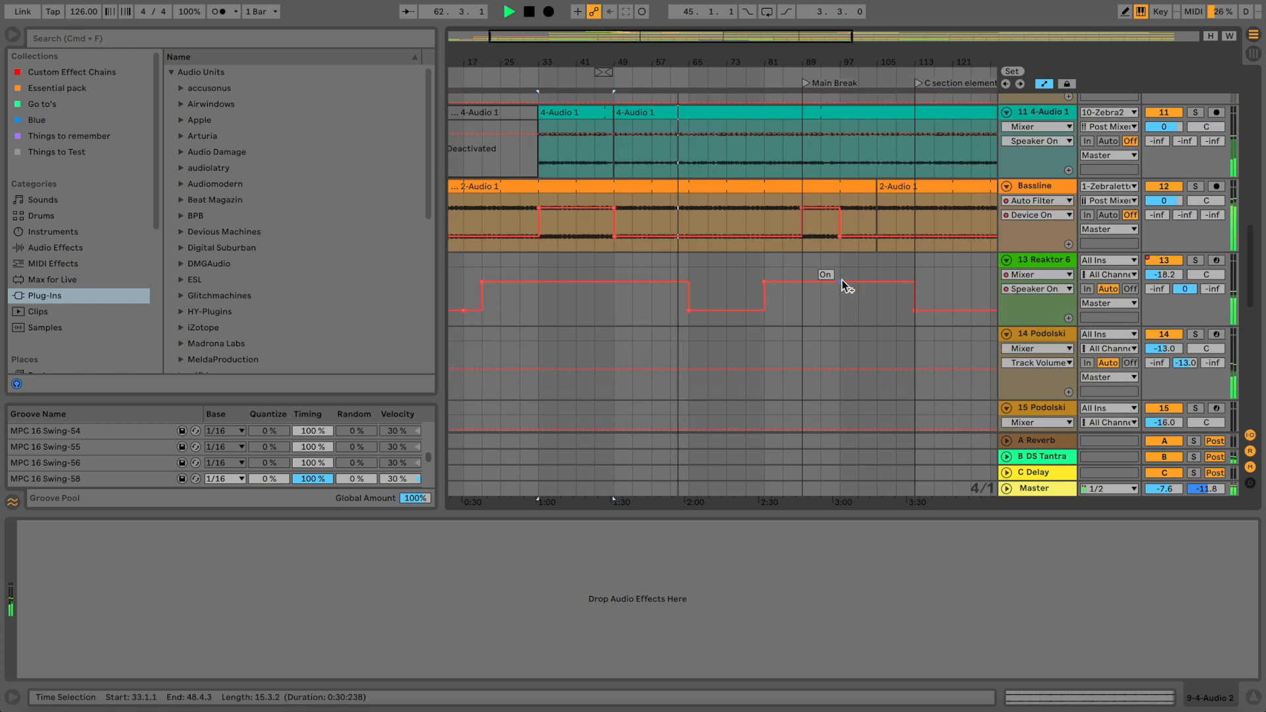
{"action": "scroll", "coordinate": [842, 281], "scroll_direction": "down", "scroll_amount": 7}
{"action": "scroll", "coordinate": [843, 287], "scroll_direction": "up", "scroll_amount": 6}
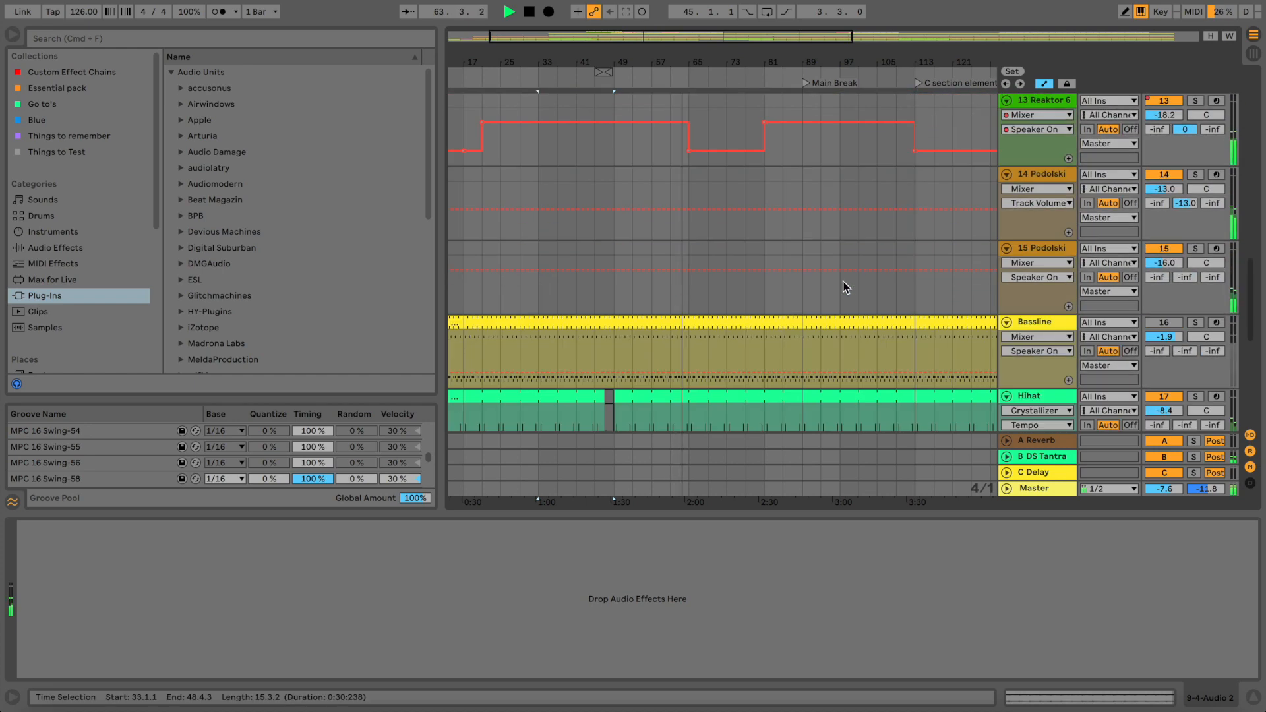
{"action": "scroll", "coordinate": [876, 219], "scroll_direction": "up", "scroll_amount": 12}
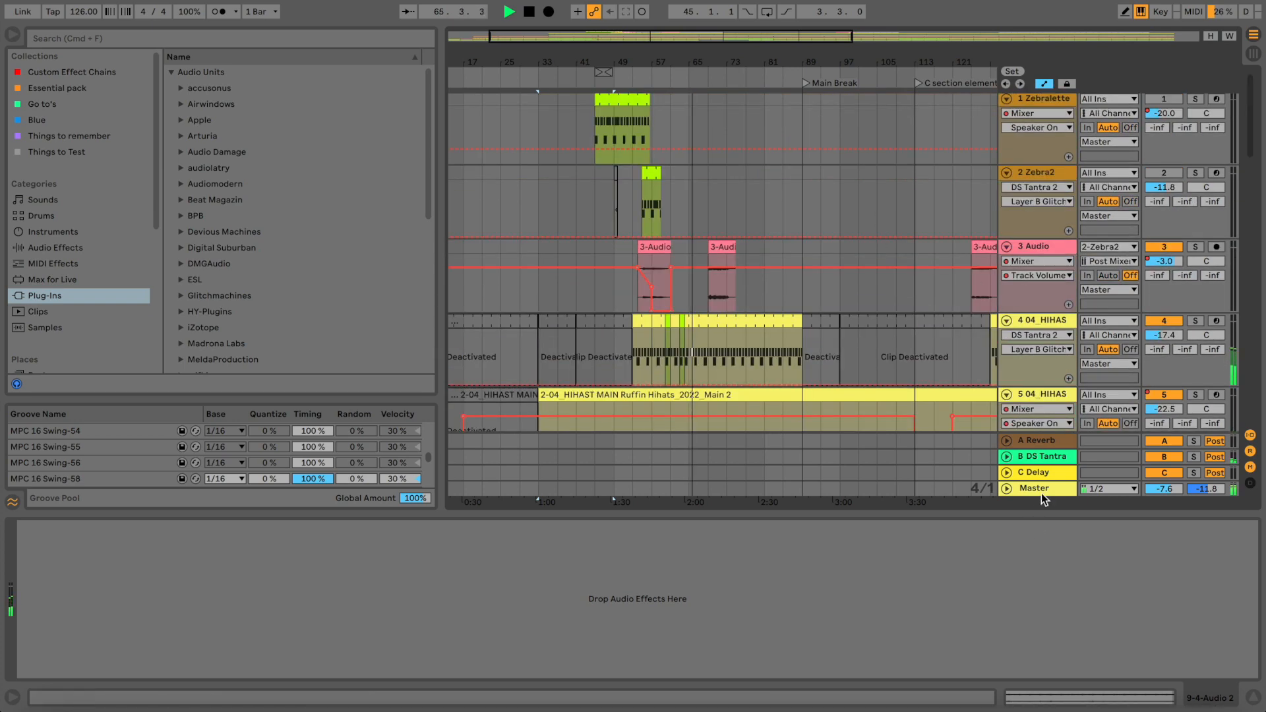
{"action": "key", "text": "space"}
{"action": "scroll", "coordinate": [820, 186], "scroll_direction": "down", "scroll_amount": 5}
{"action": "scroll", "coordinate": [820, 186], "scroll_direction": "up", "scroll_amount": 5}
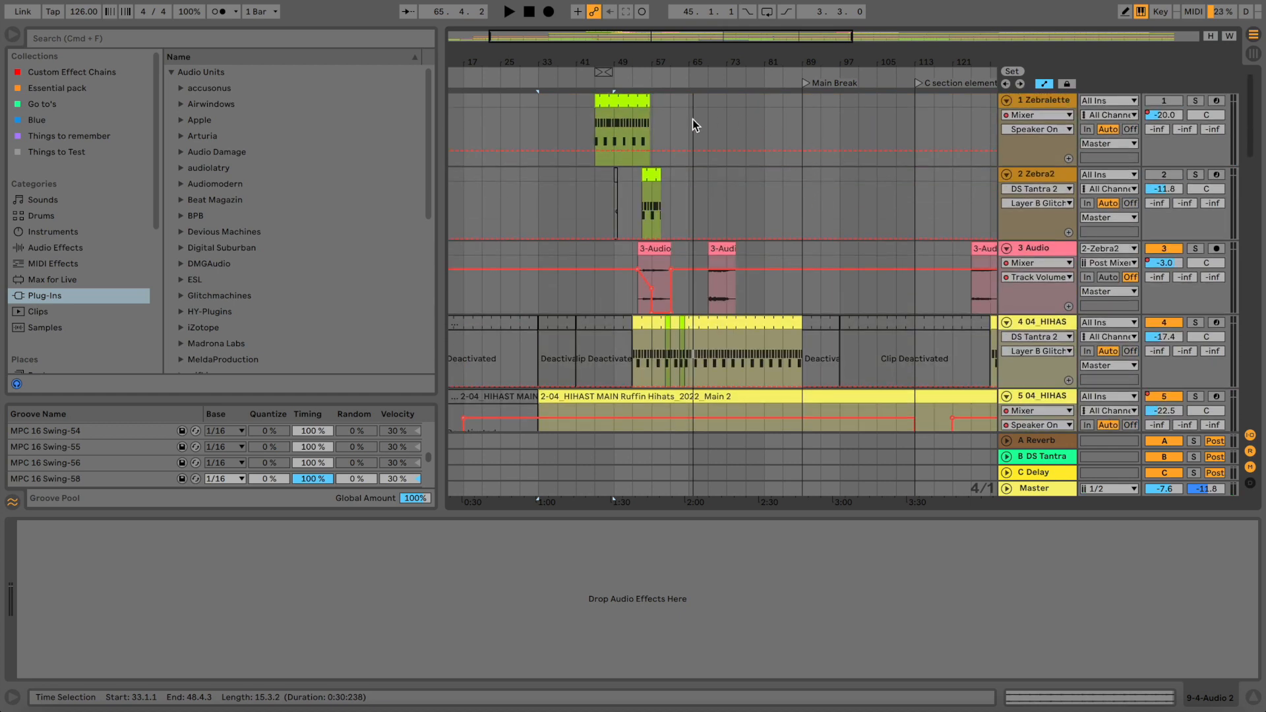
{"action": "mouse_move", "coordinate": [691, 58]}
{"action": "left_mouse_down"}
{"action": "mouse_move", "coordinate": [691, 79]}
{"action": "mouse_move", "coordinate": [692, 58]}
{"action": "left_mouse_up"}
{"action": "left_click_drag", "start_coordinate": [777, 58], "coordinate": [780, 57]}
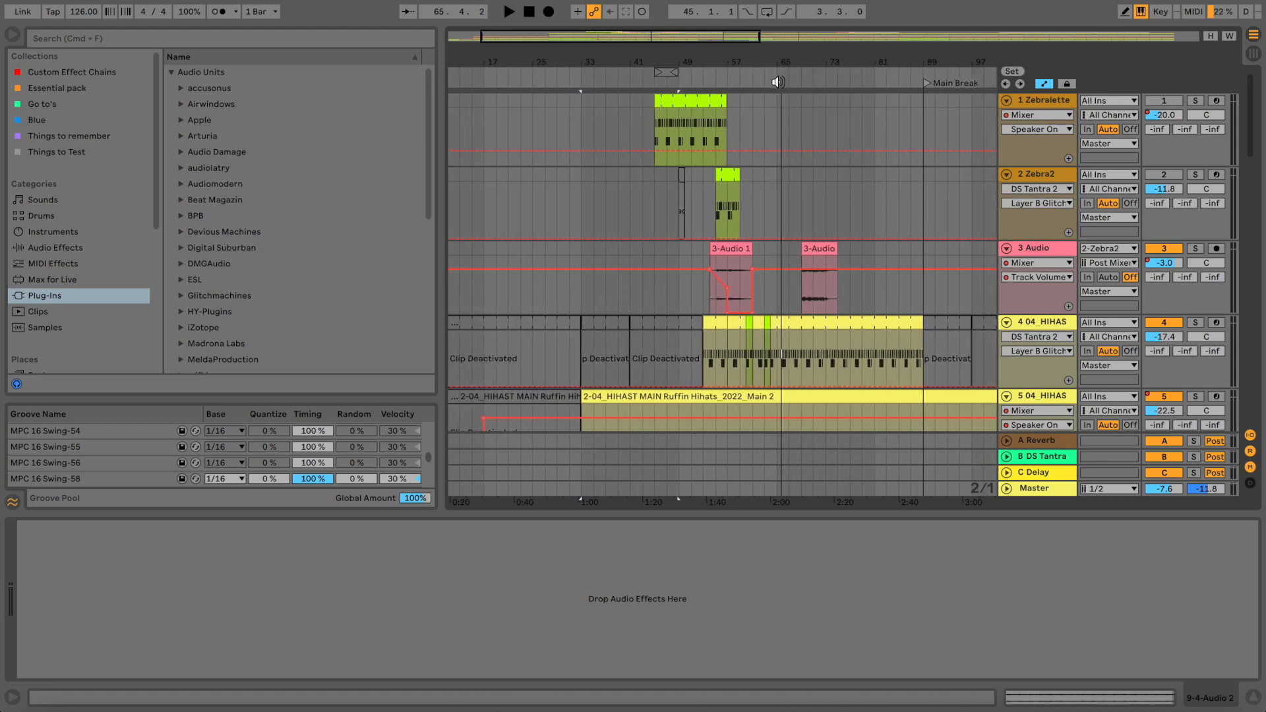